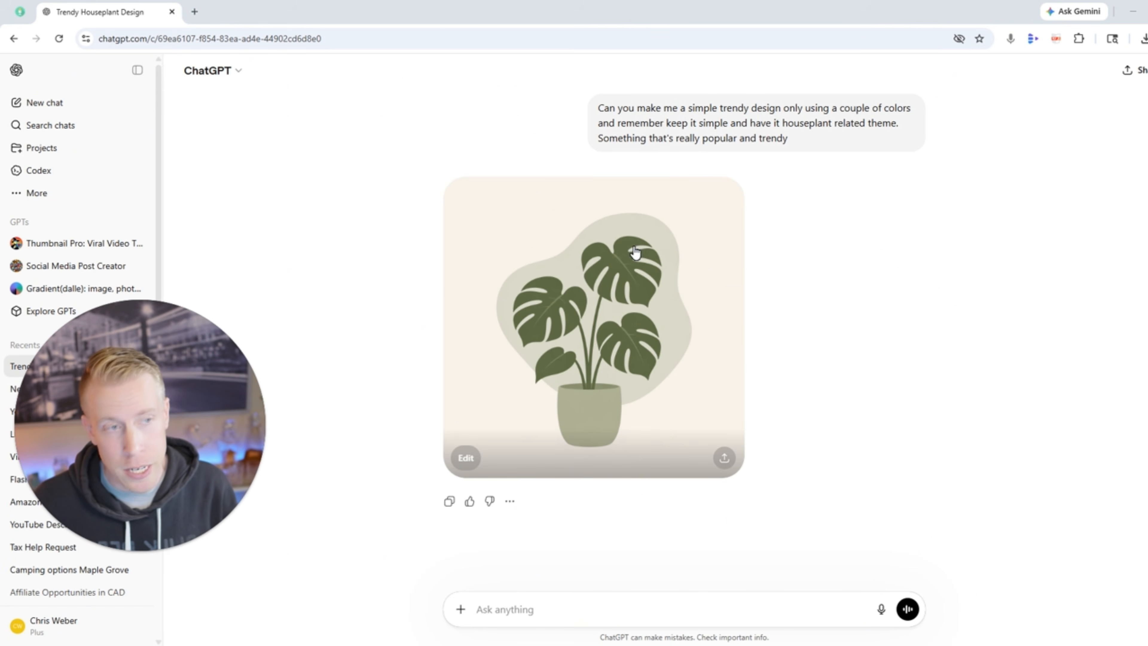
Download the generated Monstera houseplant image.
{"action": "left_click", "coordinate": [732, 463]}
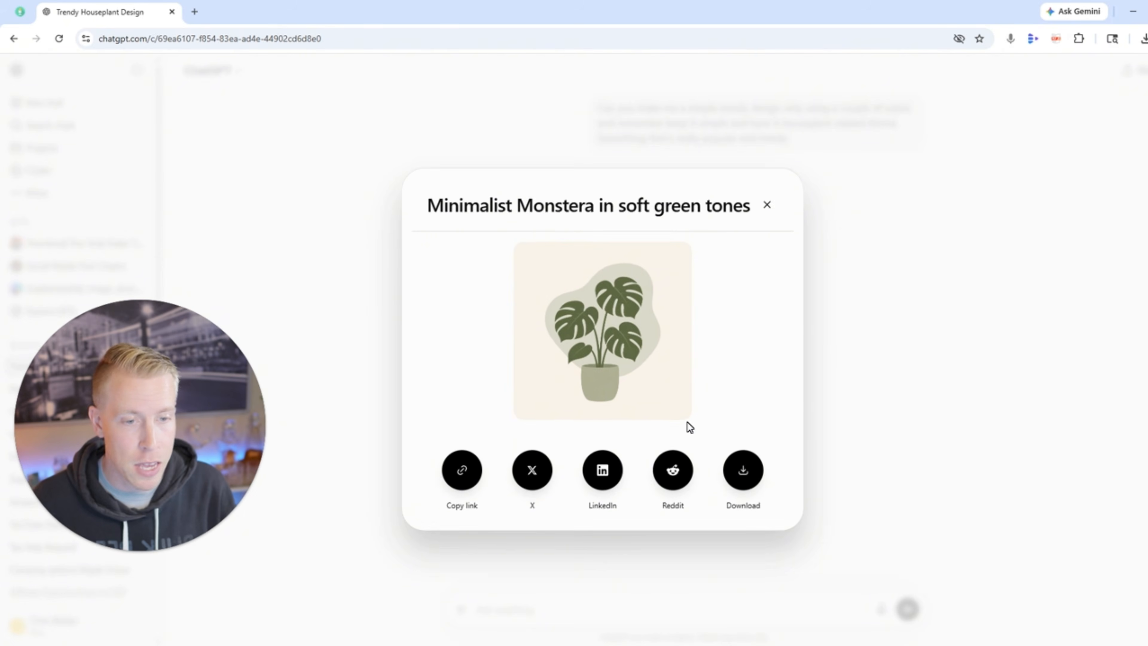
{"action": "left_click", "coordinate": [744, 471]}
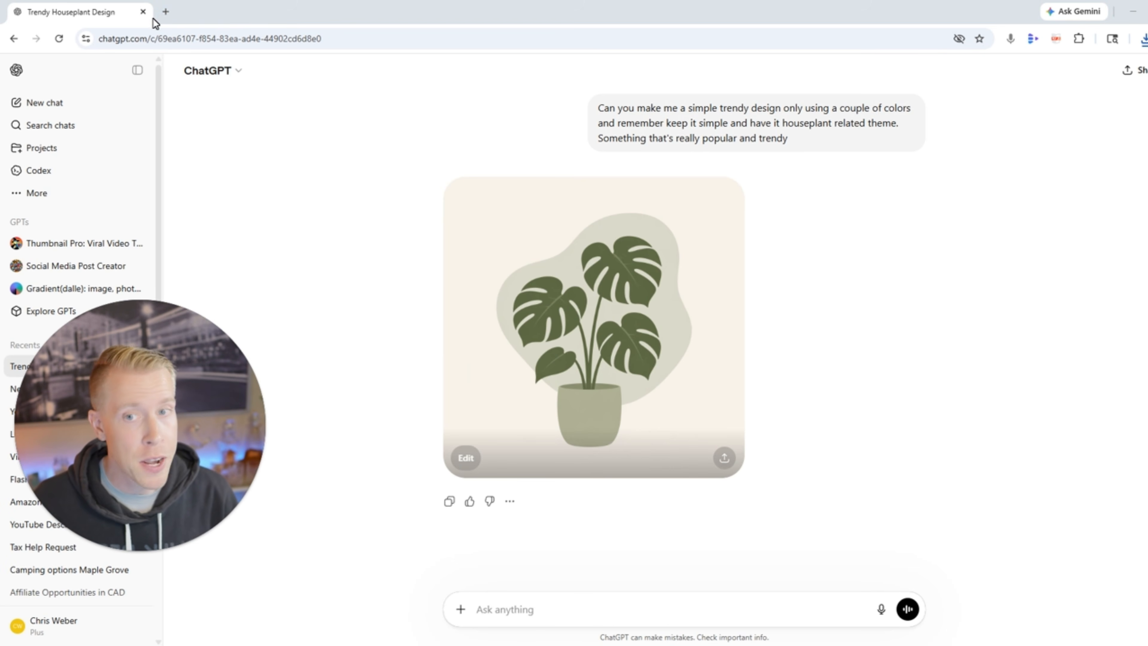
Switch to Canva in a new browser tab and create a blank custom-size design of 500 × 500 px.
{"action": "left_click", "coordinate": [165, 11]}
{"action": "left_click", "coordinate": [473, 63]}
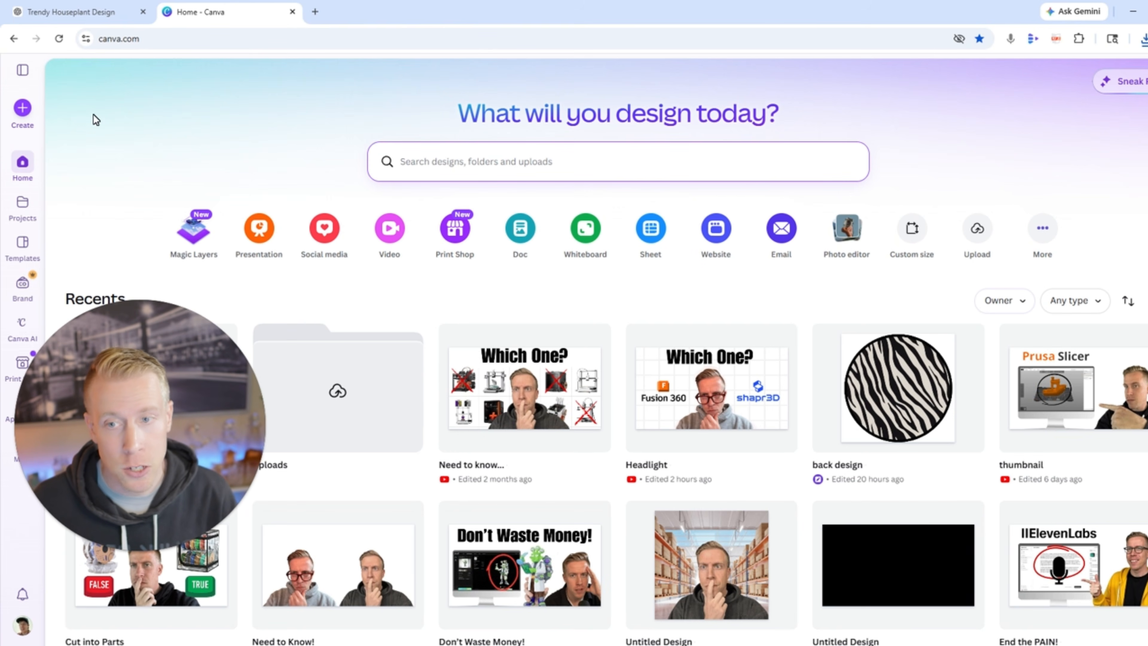
{"action": "left_click", "coordinate": [23, 109]}
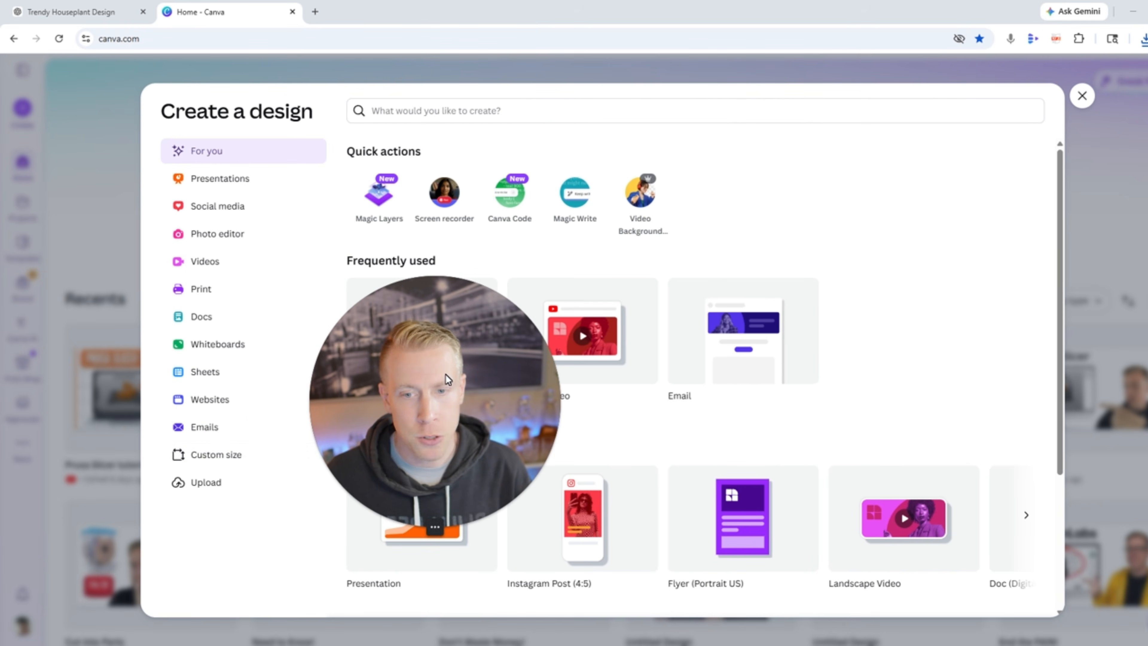
{"action": "left_click", "coordinate": [222, 456]}
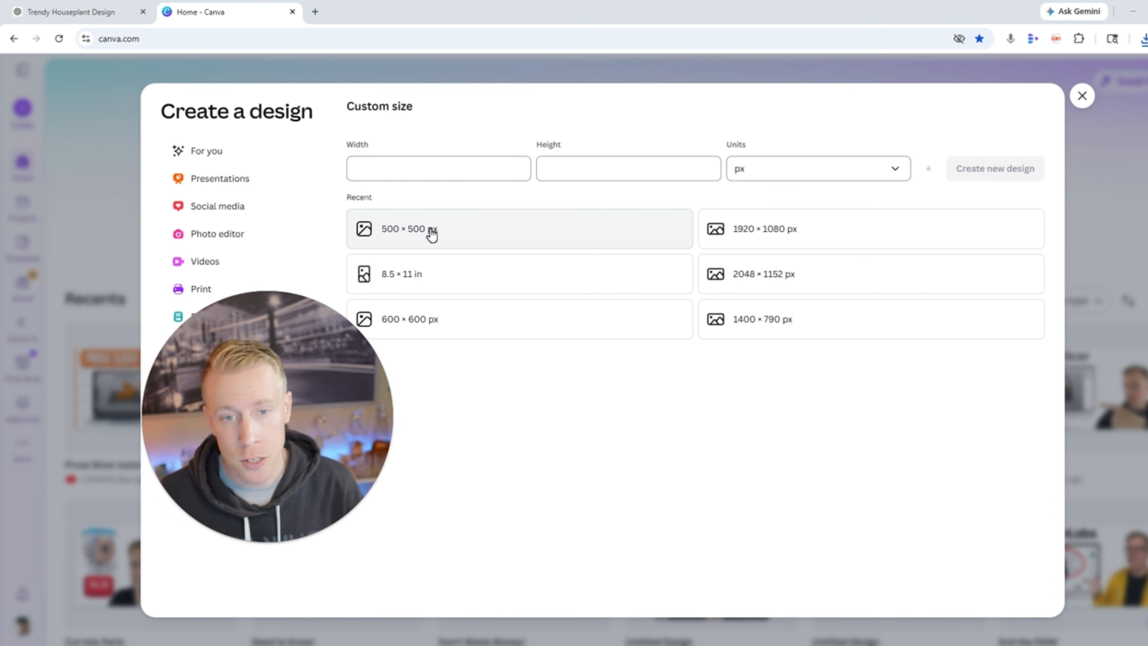
{"action": "left_click", "coordinate": [446, 229]}
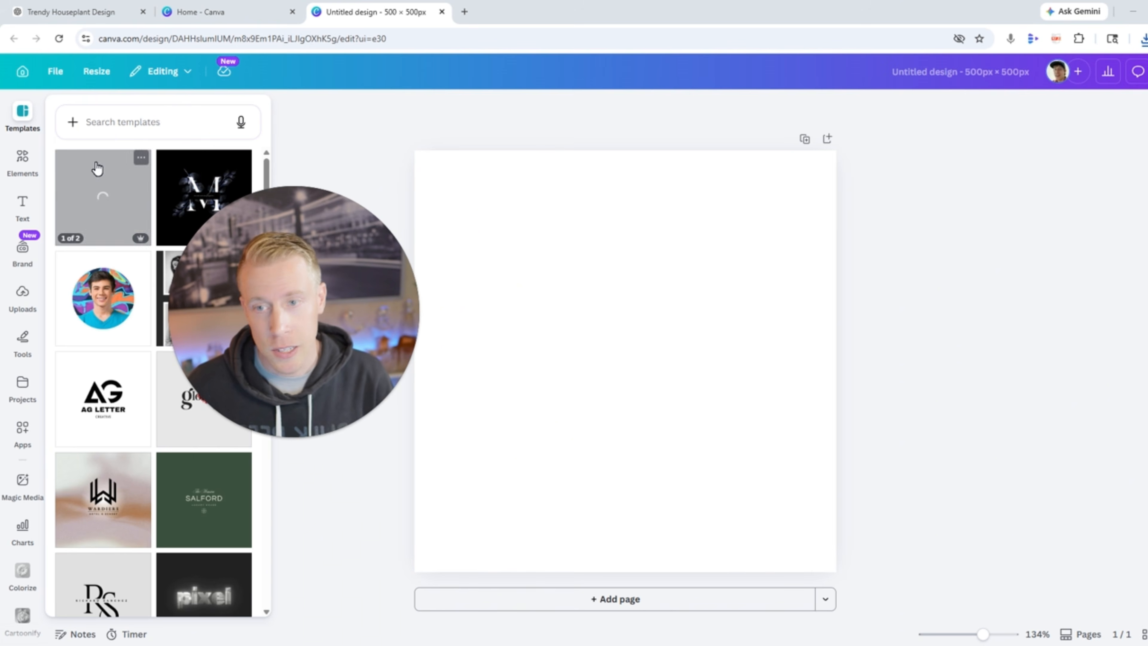
Insert a basic circular frame from the frame elements into the design.
{"action": "left_click", "coordinate": [22, 159]}
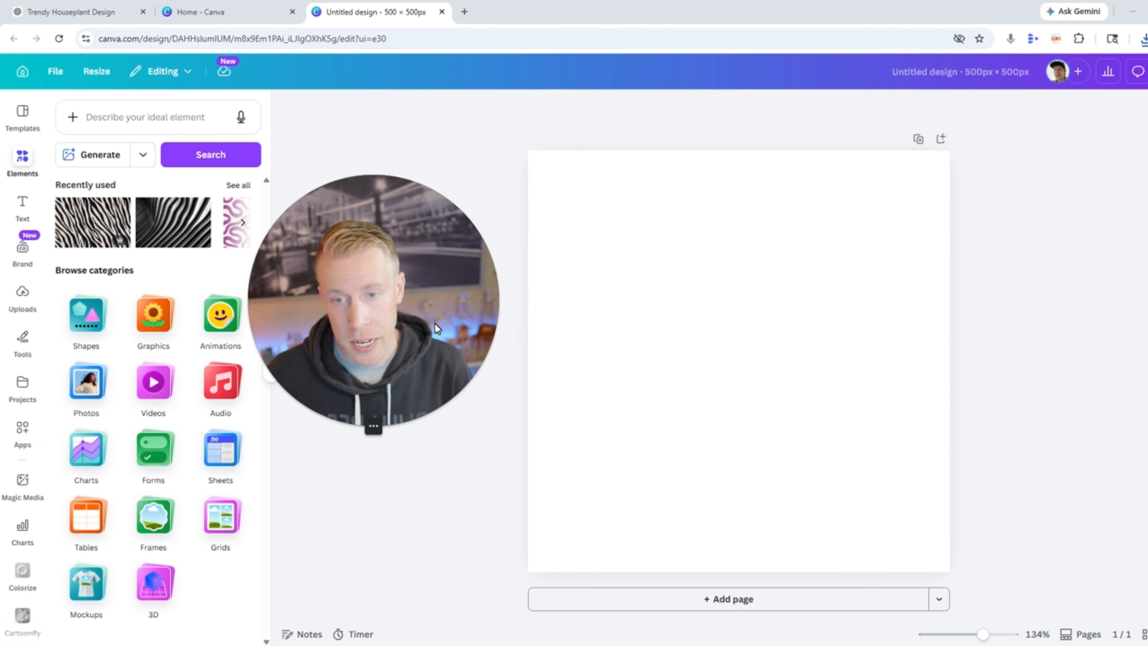
{"action": "left_click", "coordinate": [166, 516]}
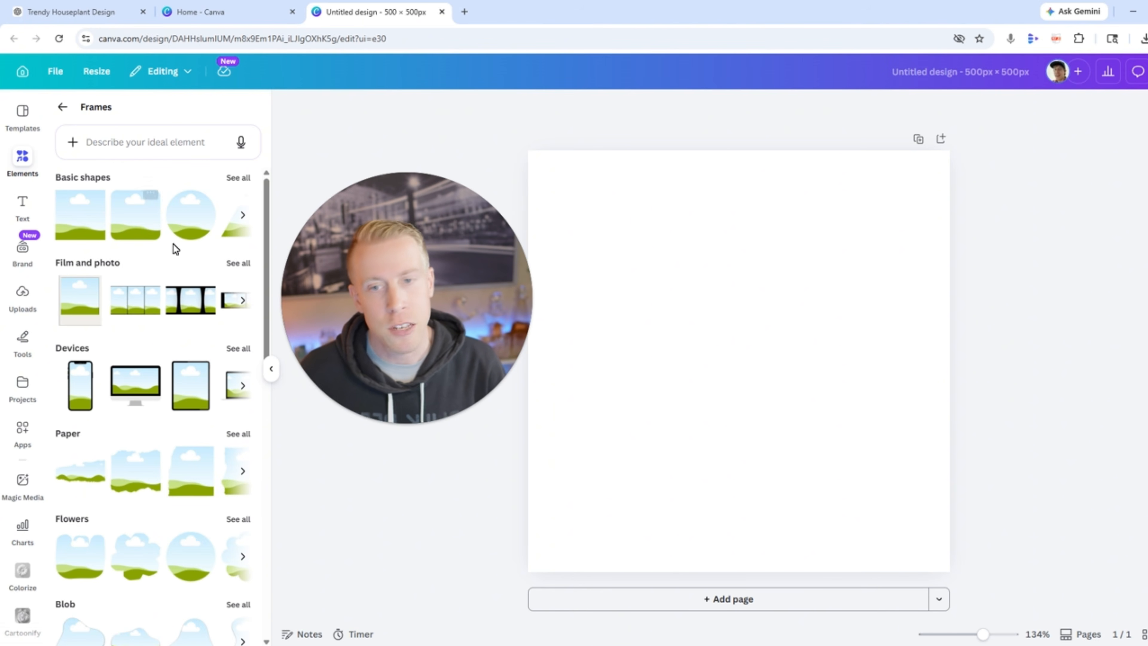
{"action": "left_click", "coordinate": [192, 226]}
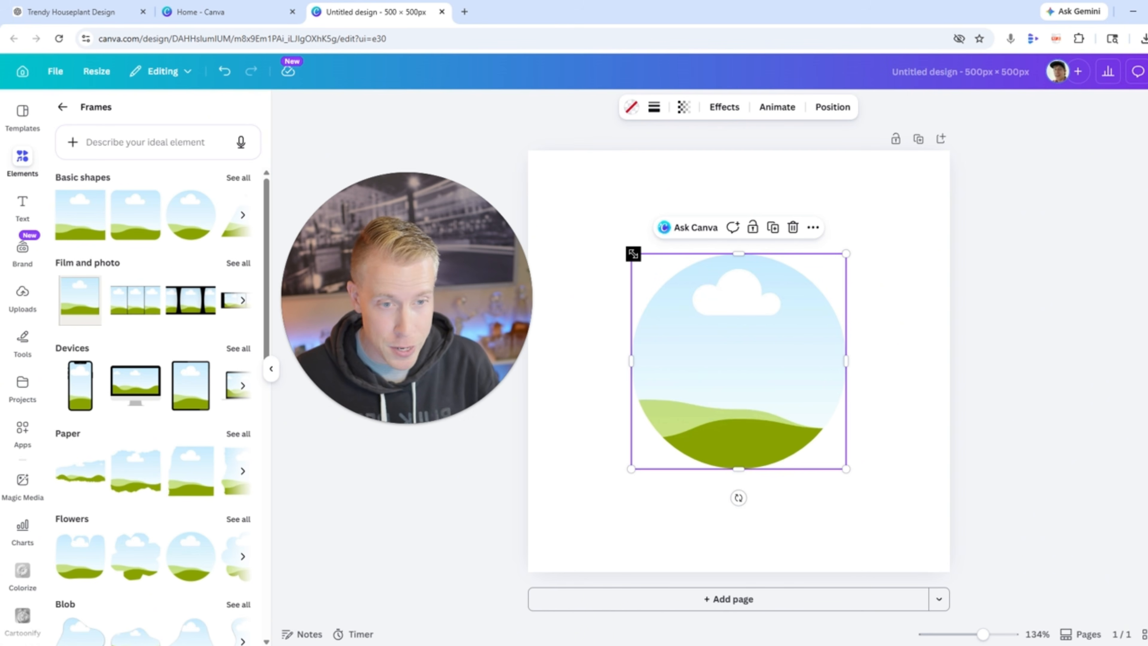
Enlarge the circular frame until it nearly fills the square page, leaving a narrow margin all around.
{"action": "left_click_drag", "start_coordinate": [633, 254], "coordinate": [541, 163]}
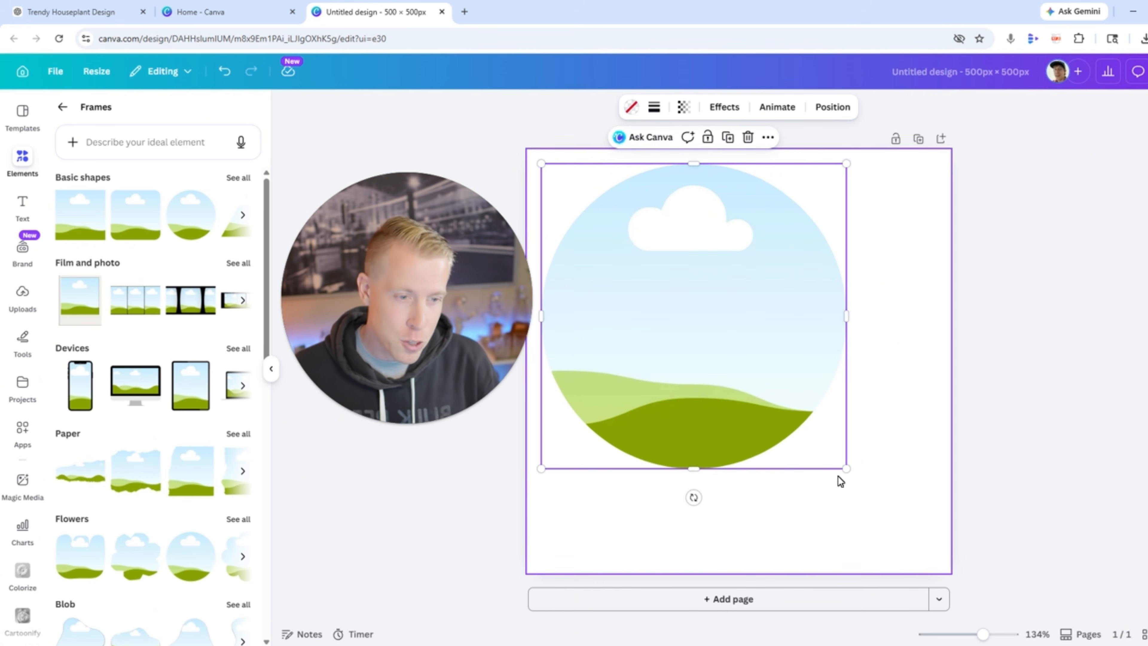
{"action": "left_click_drag", "start_coordinate": [847, 470], "coordinate": [957, 541]}
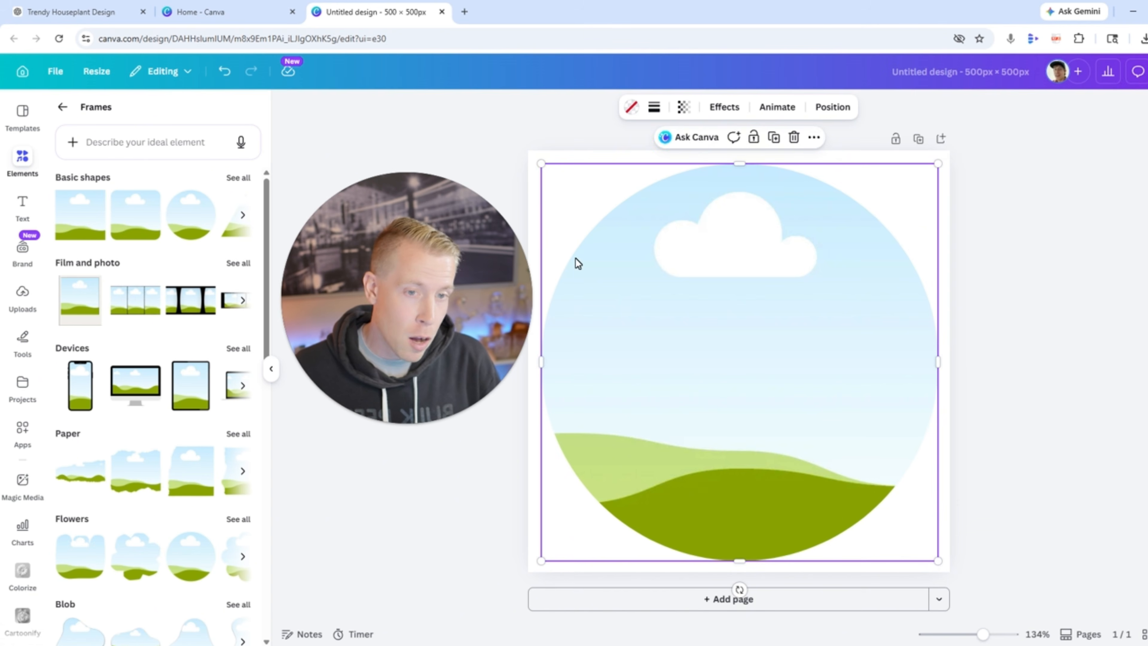
{"action": "left_click_drag", "start_coordinate": [539, 160], "coordinate": [537, 159]}
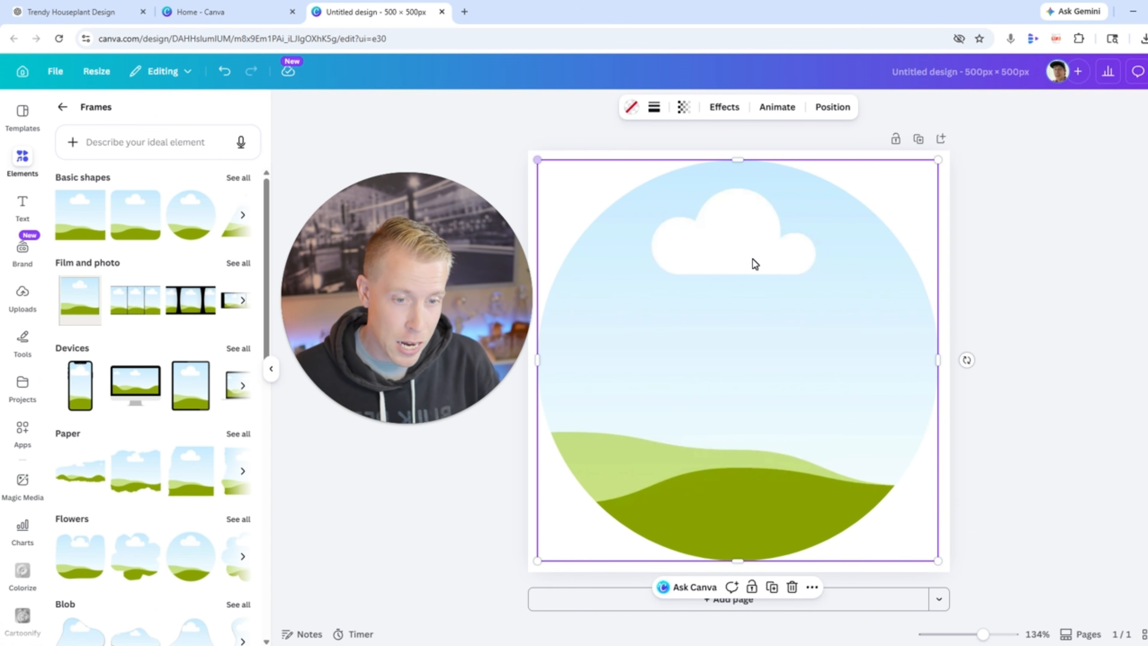
{"action": "left_click", "coordinate": [1048, 449]}
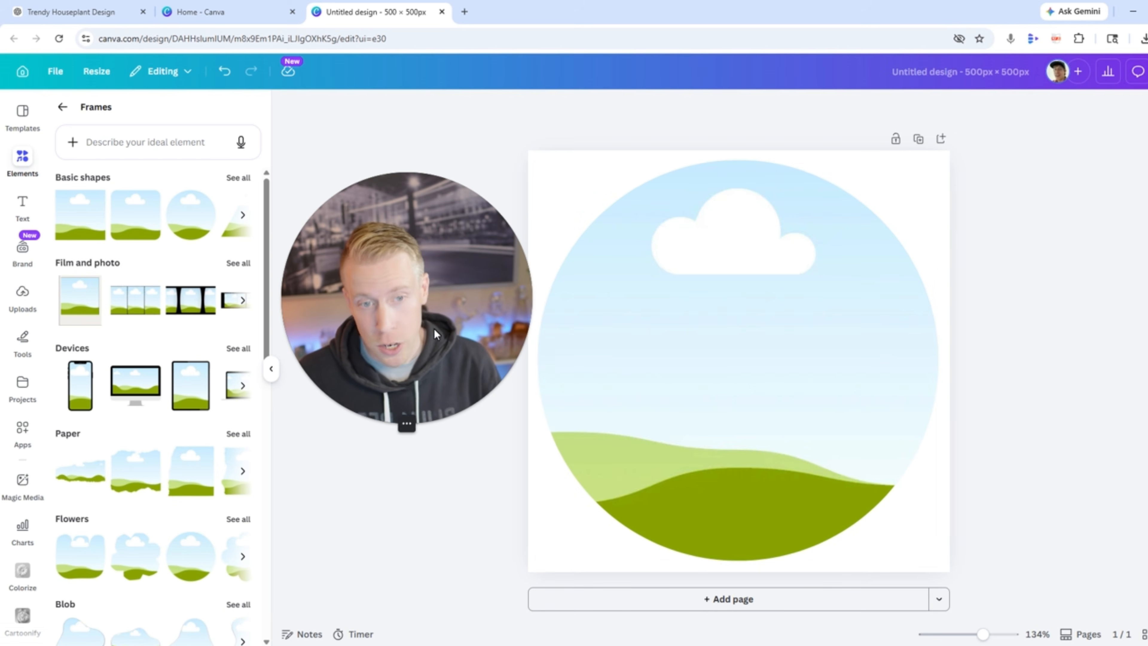
{"action": "left_click_drag", "start_coordinate": [433, 328], "coordinate": [362, 320]}
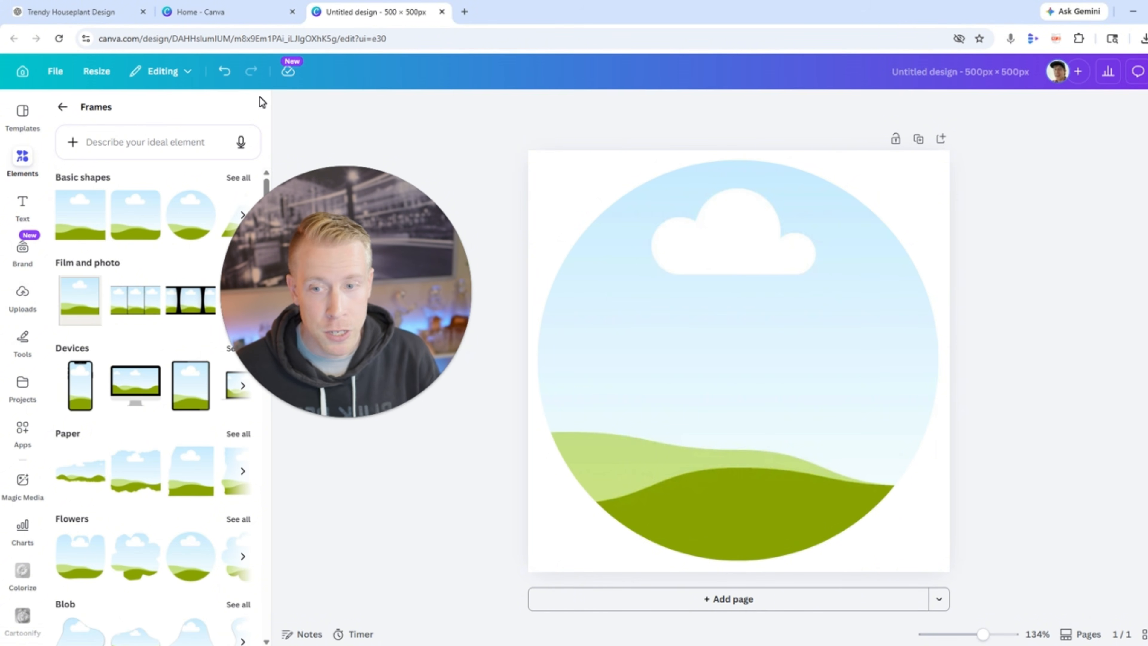
Upload the downloaded ChatGPT houseplant image, add it to the page and drop it into the circular frame.
{"action": "left_click", "coordinate": [63, 108]}
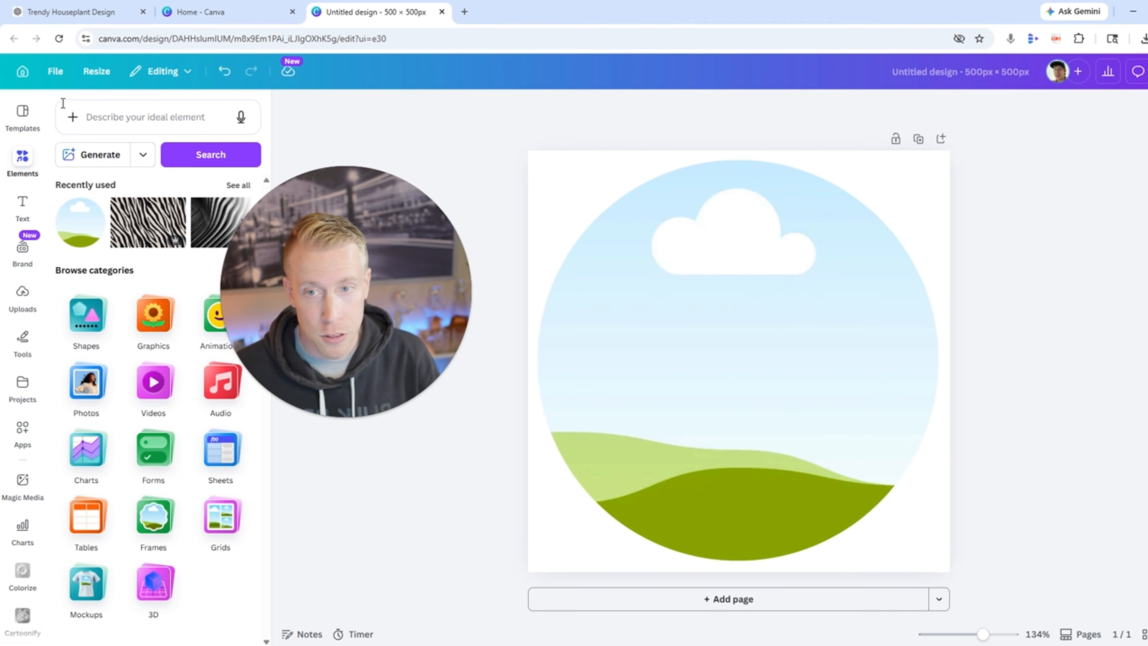
{"action": "left_click", "coordinate": [23, 297]}
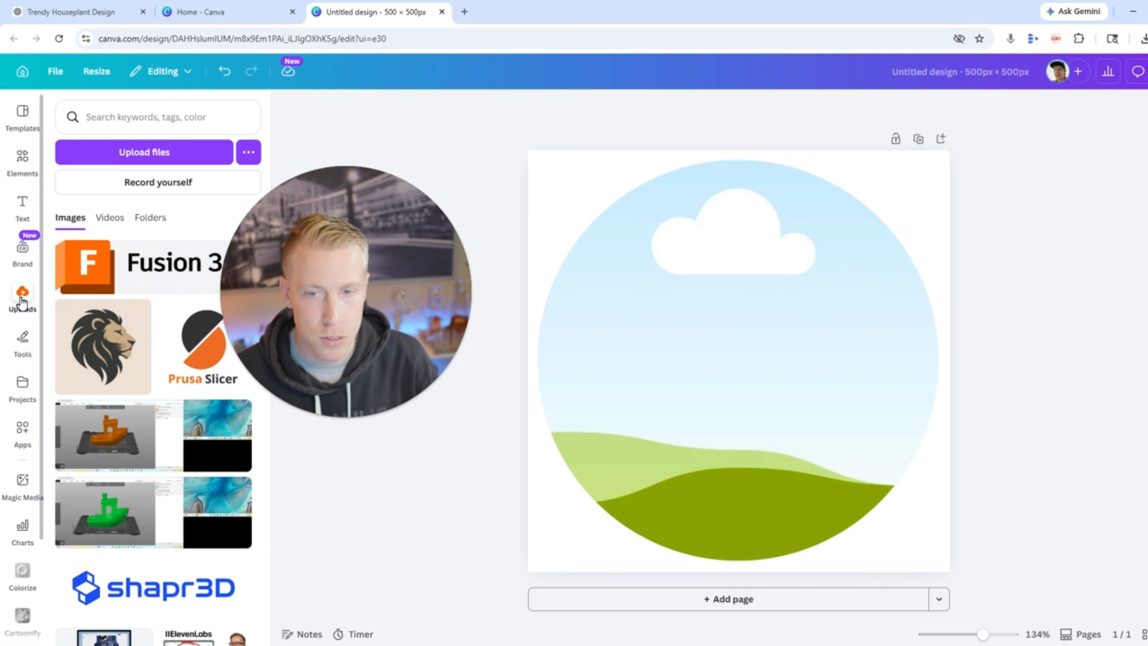
{"action": "left_click", "coordinate": [170, 151]}
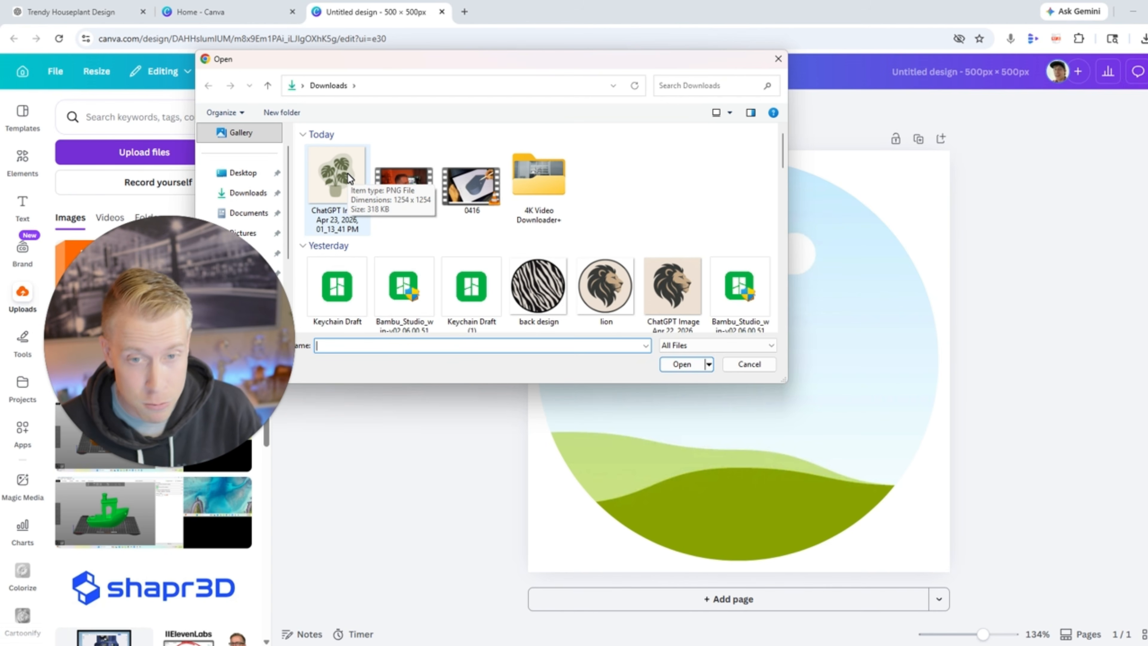
{"action": "double_click", "coordinate": [348, 174]}
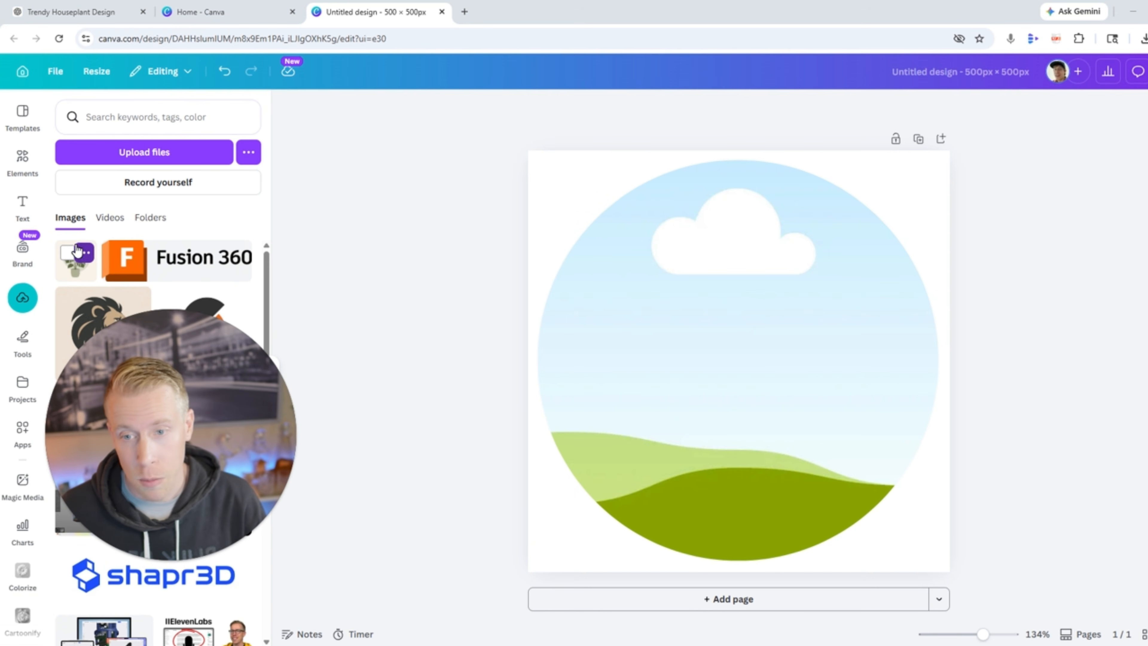
{"action": "left_click", "coordinate": [81, 272]}
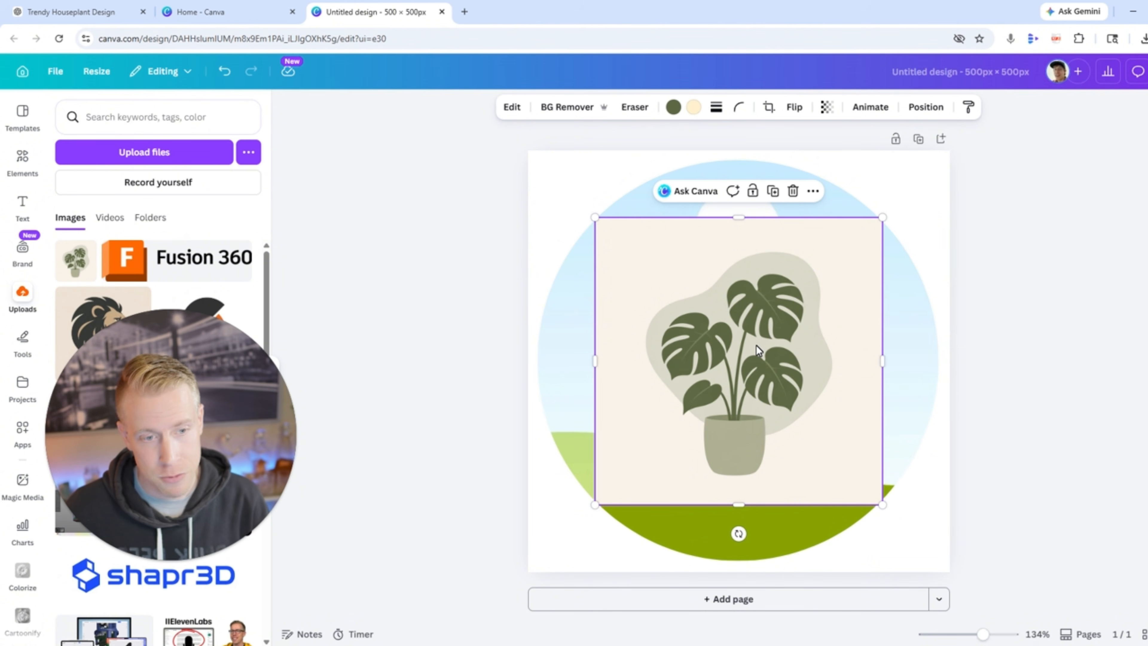
{"action": "left_click_drag", "start_coordinate": [756, 346], "coordinate": [714, 378]}
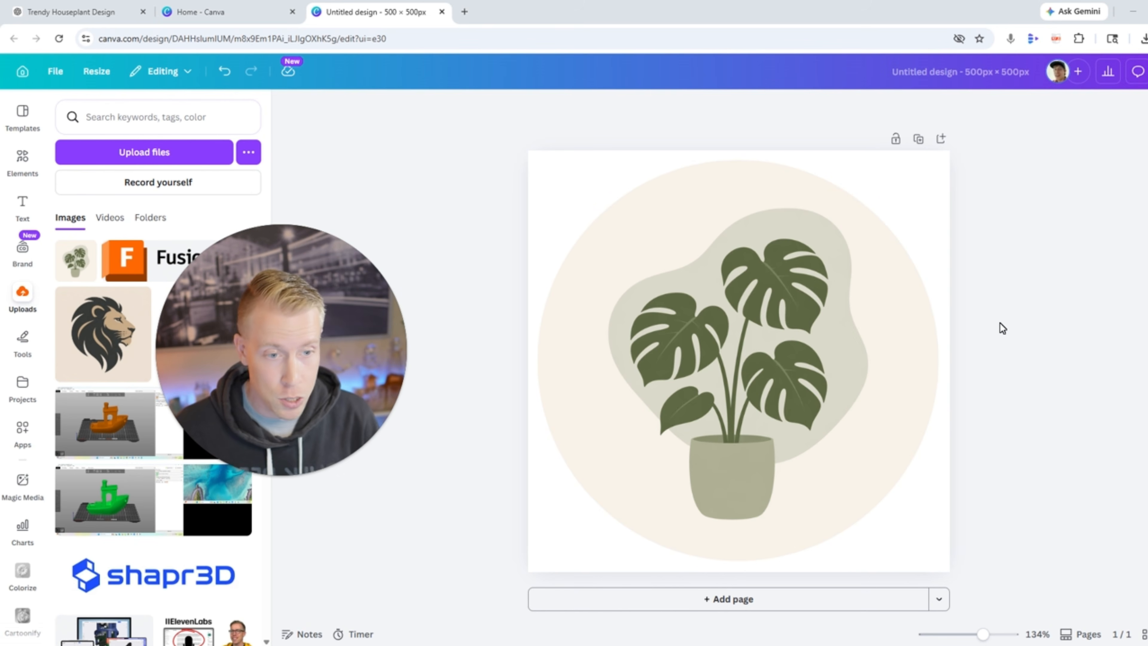
Add a solid border to the circular plant image with a stroke weight of 14.
{"action": "left_click", "coordinate": [592, 322]}
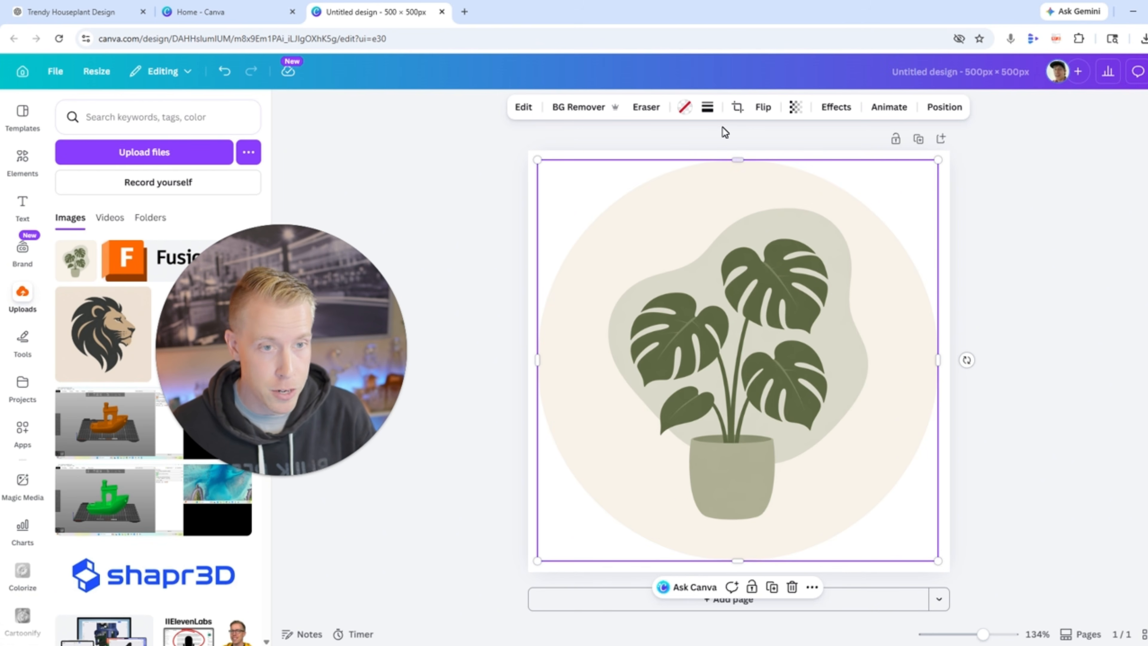
{"action": "left_click", "coordinate": [685, 109]}
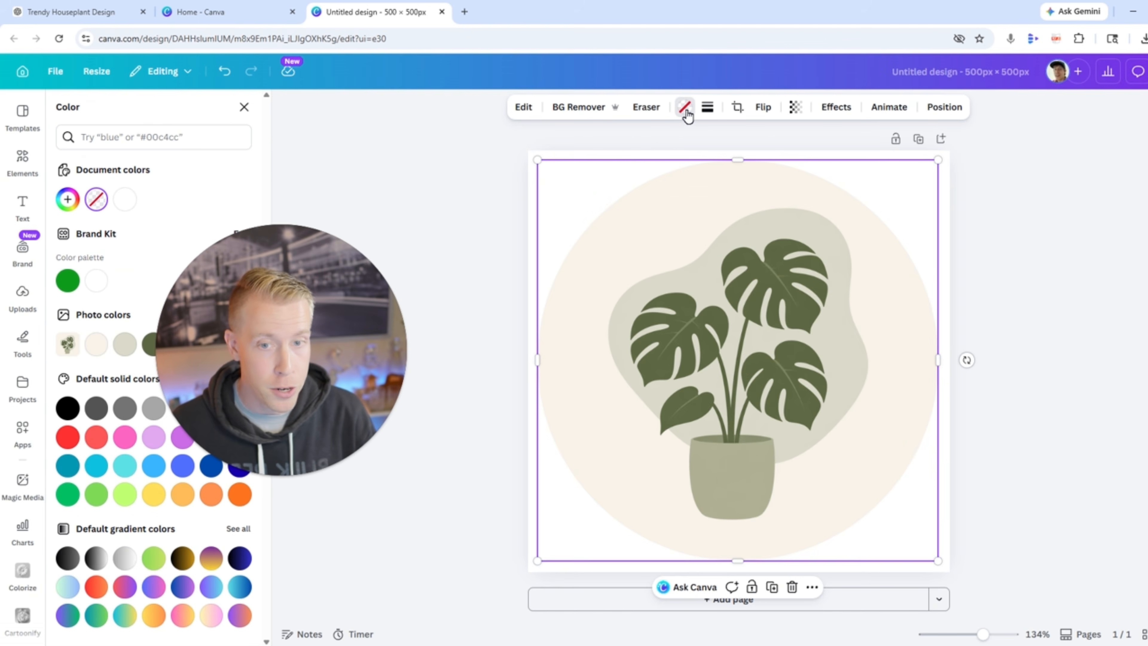
{"action": "left_click", "coordinate": [707, 108]}
{"action": "left_click", "coordinate": [672, 145]}
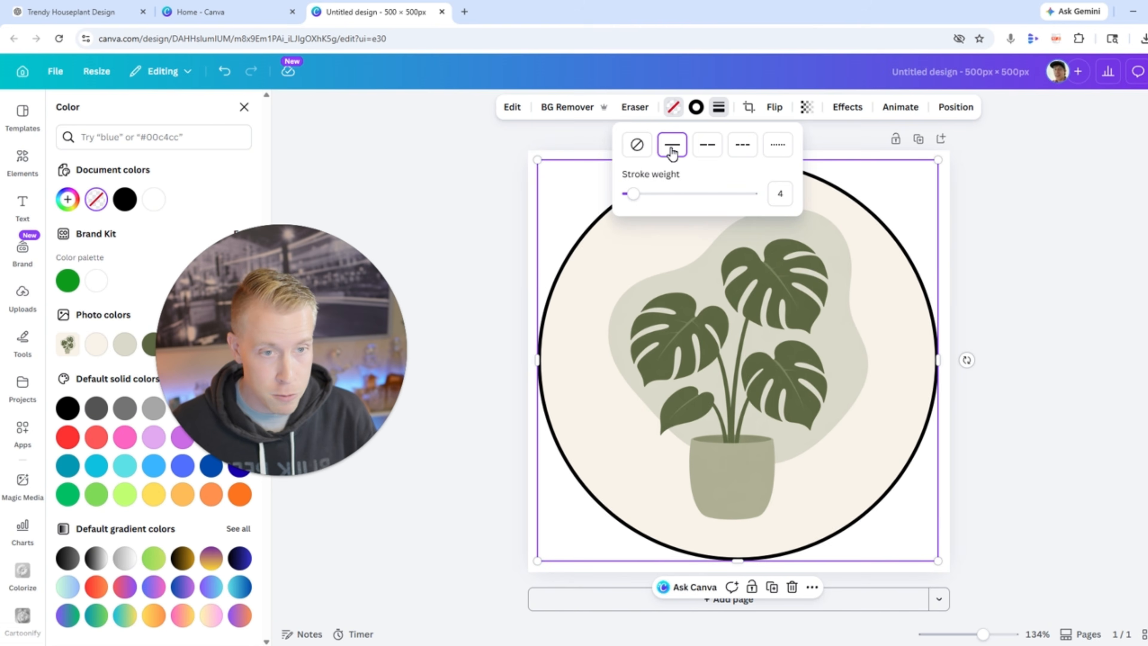
{"action": "left_click_drag", "start_coordinate": [631, 193], "coordinate": [646, 200]}
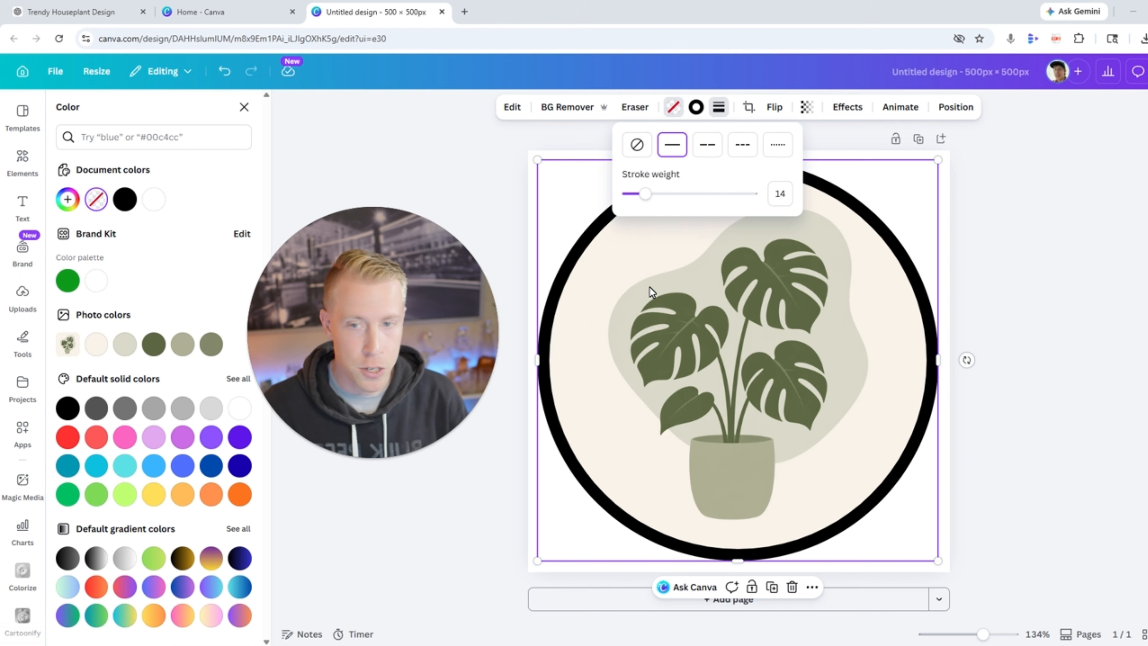
Recolor the circle's border with the dark green sampled from the plant's leaves.
{"action": "left_click", "coordinate": [696, 109]}
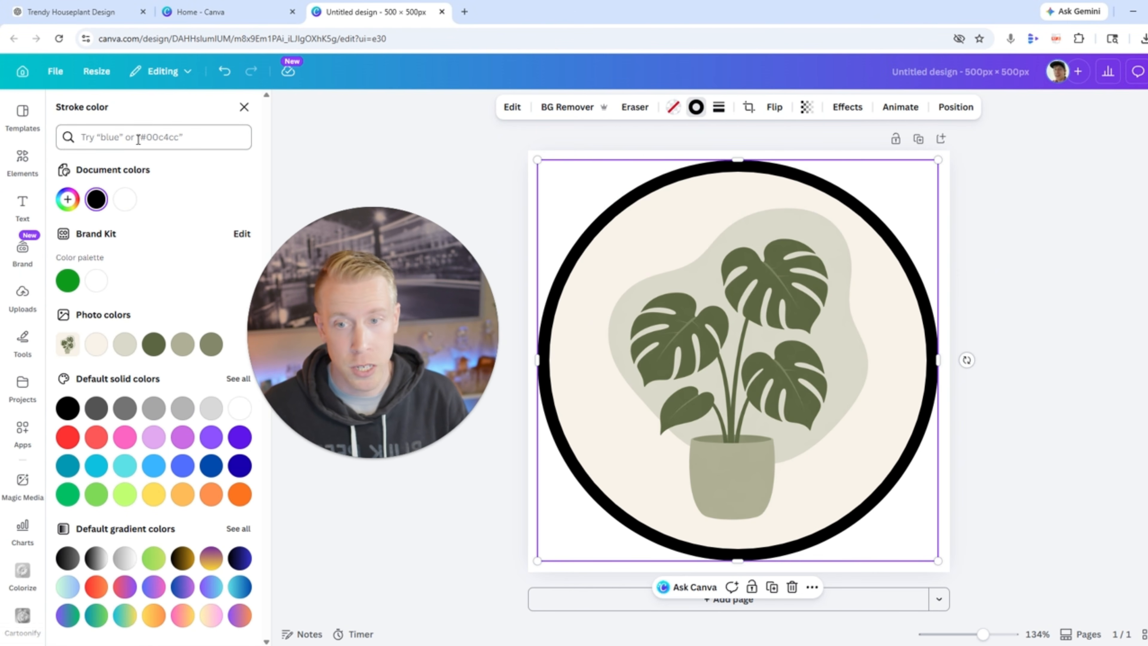
{"action": "left_click", "coordinate": [68, 200]}
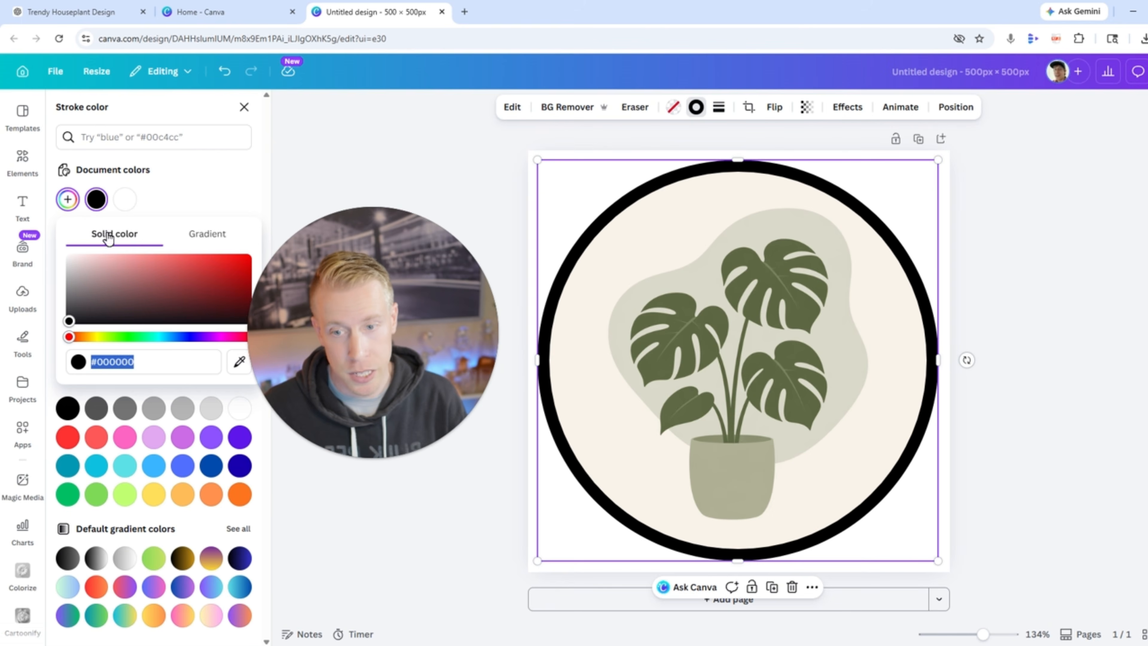
{"action": "left_click", "coordinate": [239, 363]}
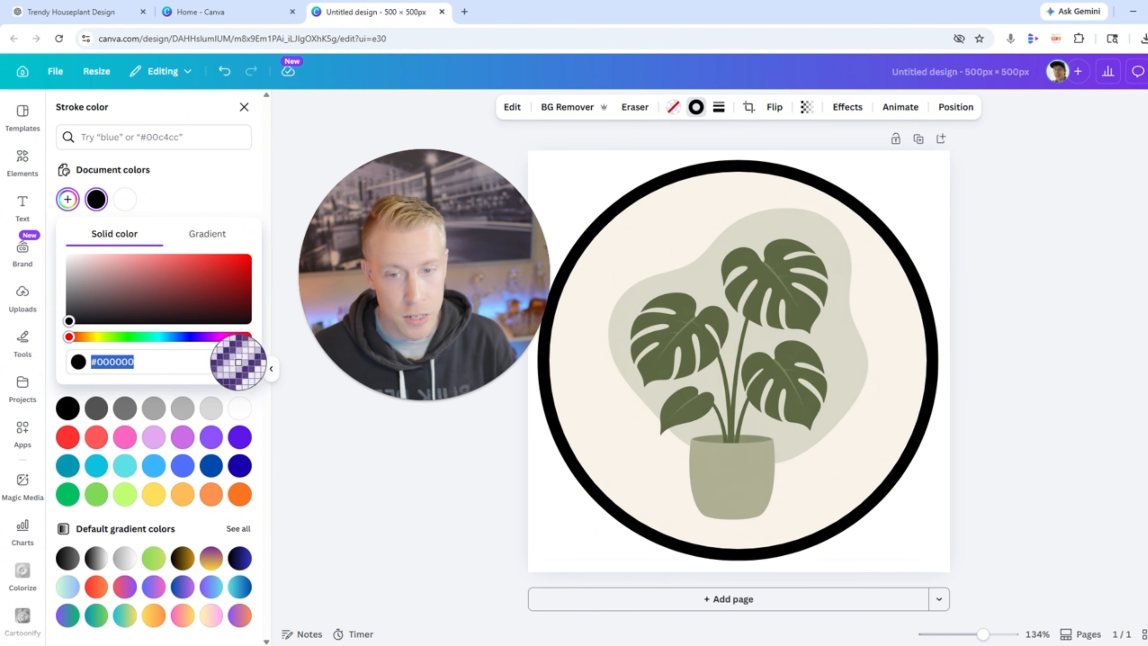
{"action": "left_click", "coordinate": [664, 334]}
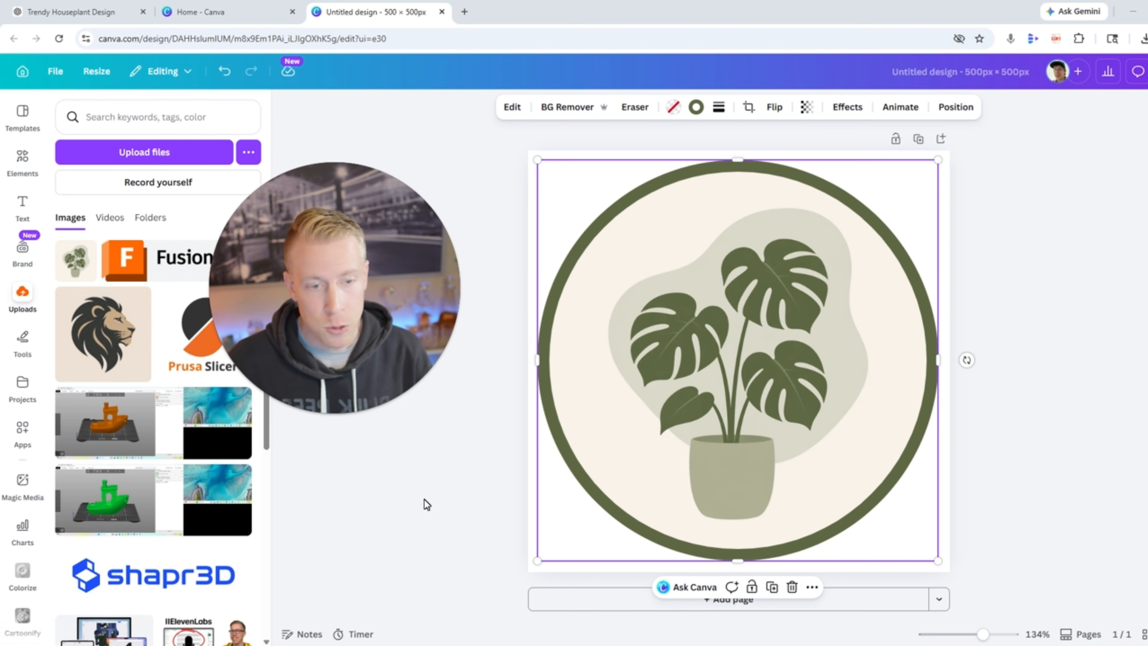
{"action": "left_click", "coordinate": [425, 499]}
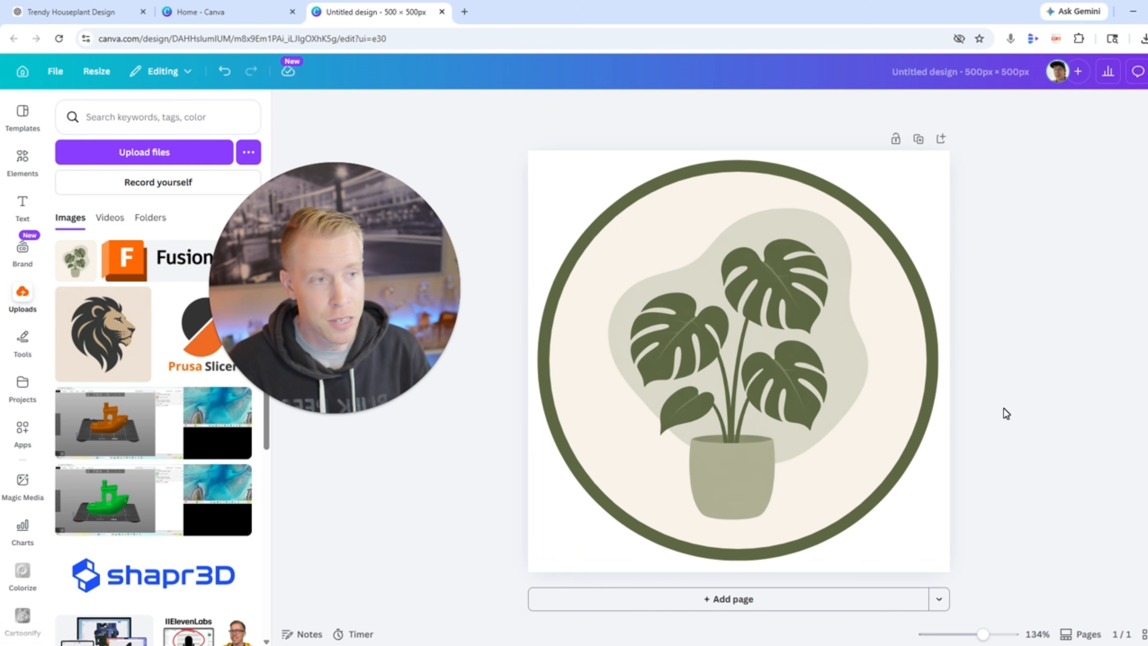
Rename the design as "side 1".
{"action": "left_click", "coordinate": [990, 71]}
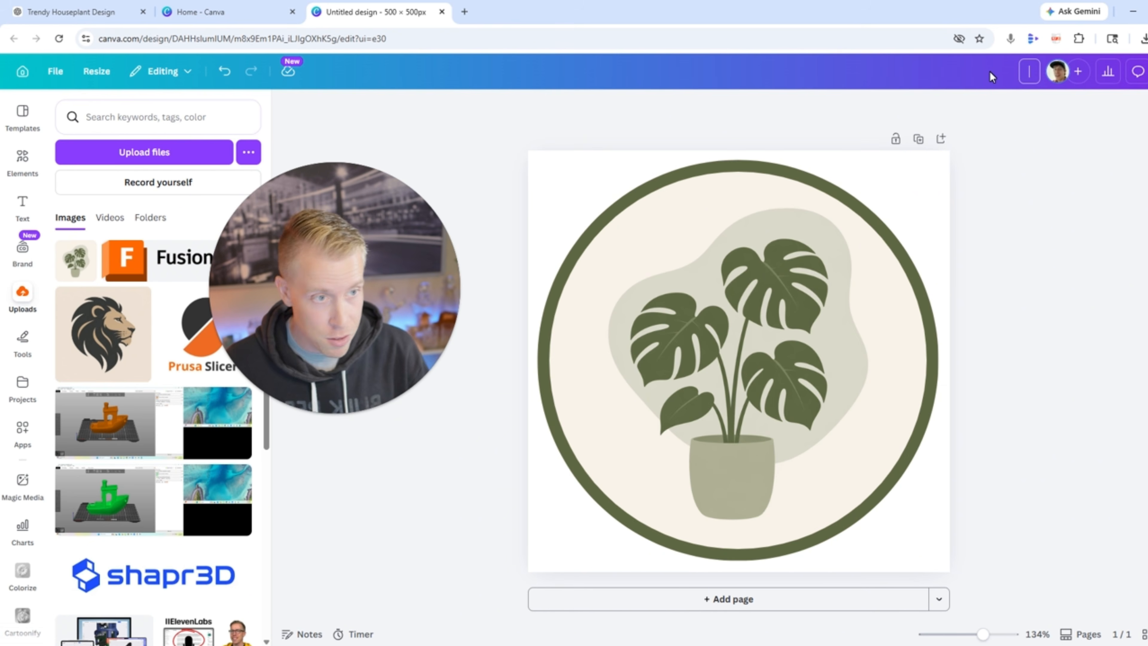
{"action": "type", "text": "side"}
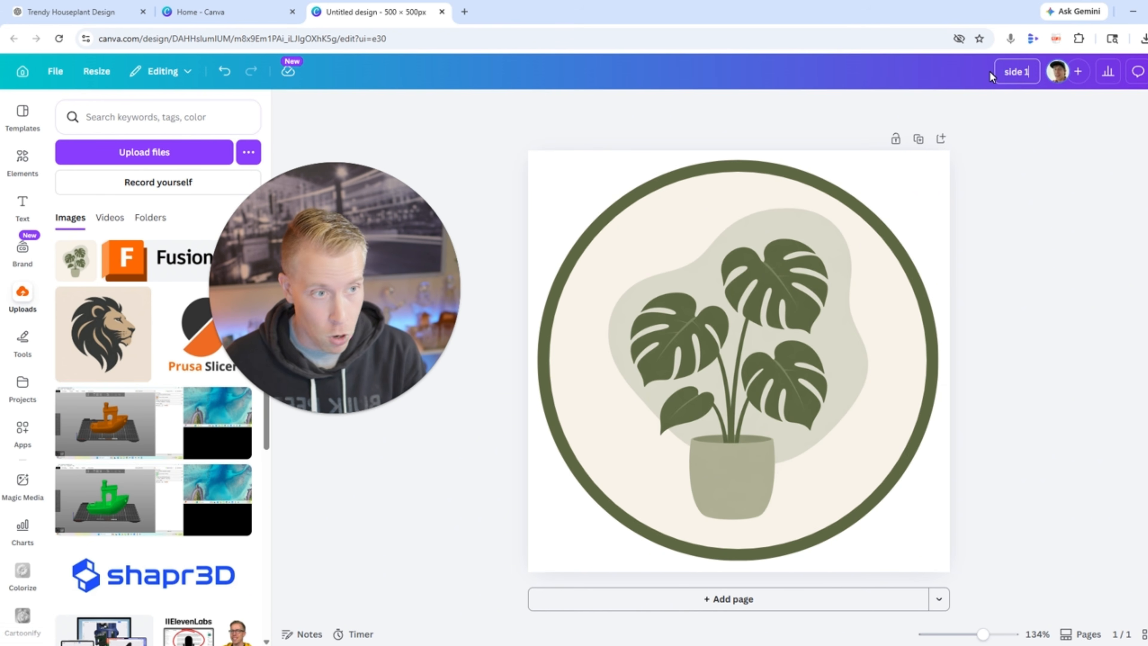
{"action": "type", "text": " 1"}
{"action": "left_click", "coordinate": [1049, 248]}
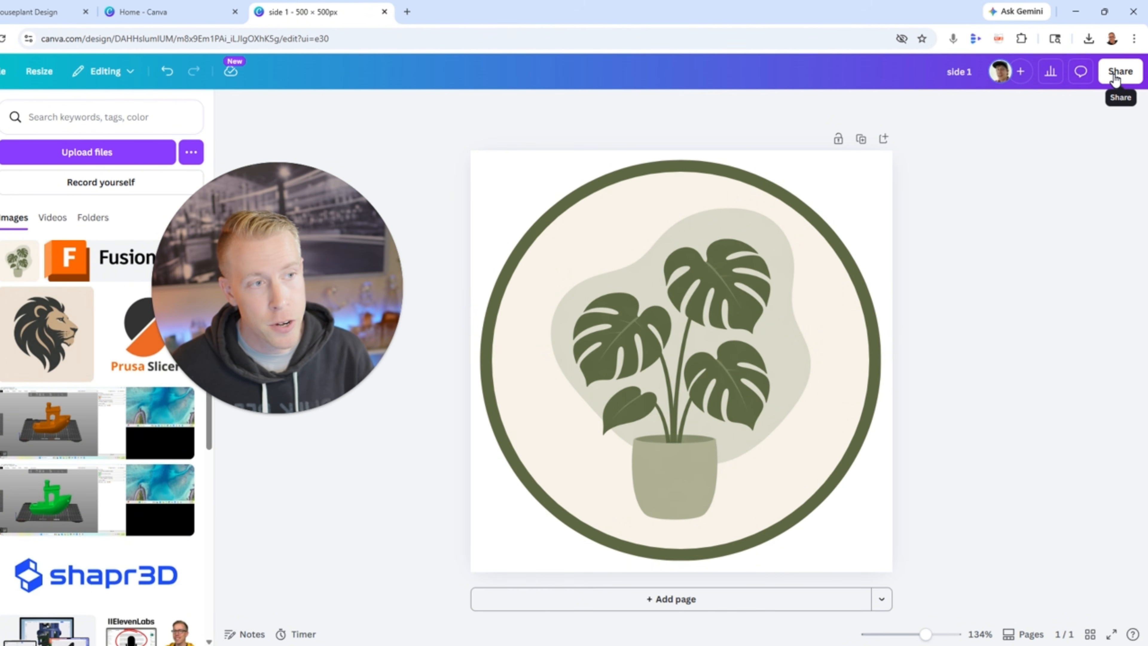
Download the finished design as a PNG at 500 × 500 px.
{"action": "left_click", "coordinate": [1117, 73]}
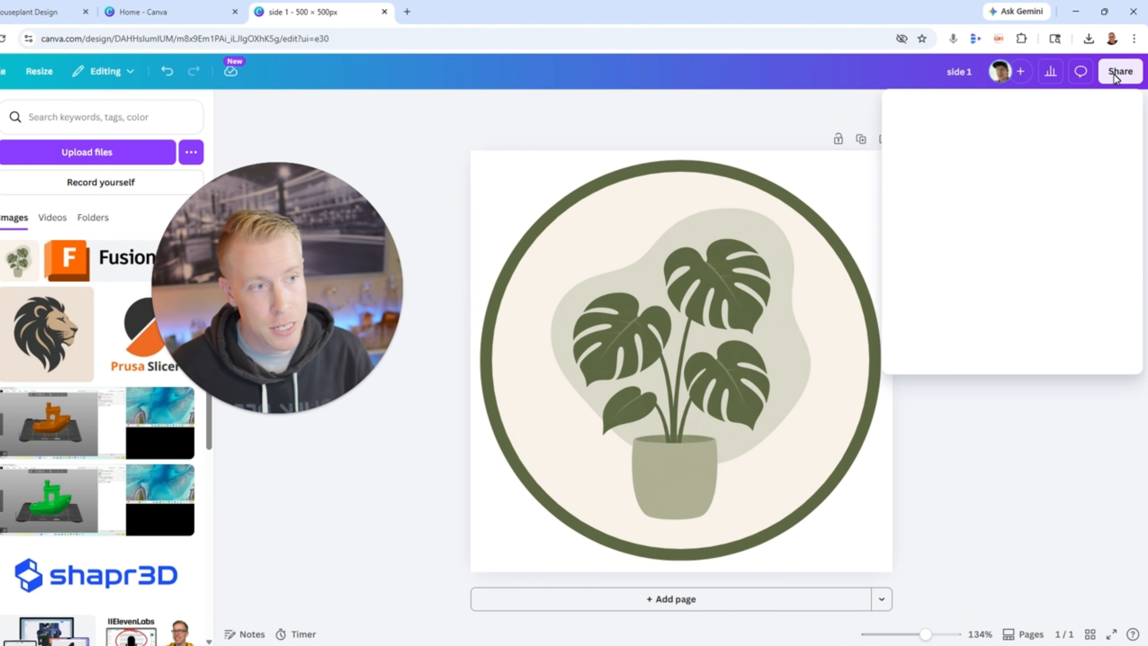
{"action": "left_click", "coordinate": [923, 368]}
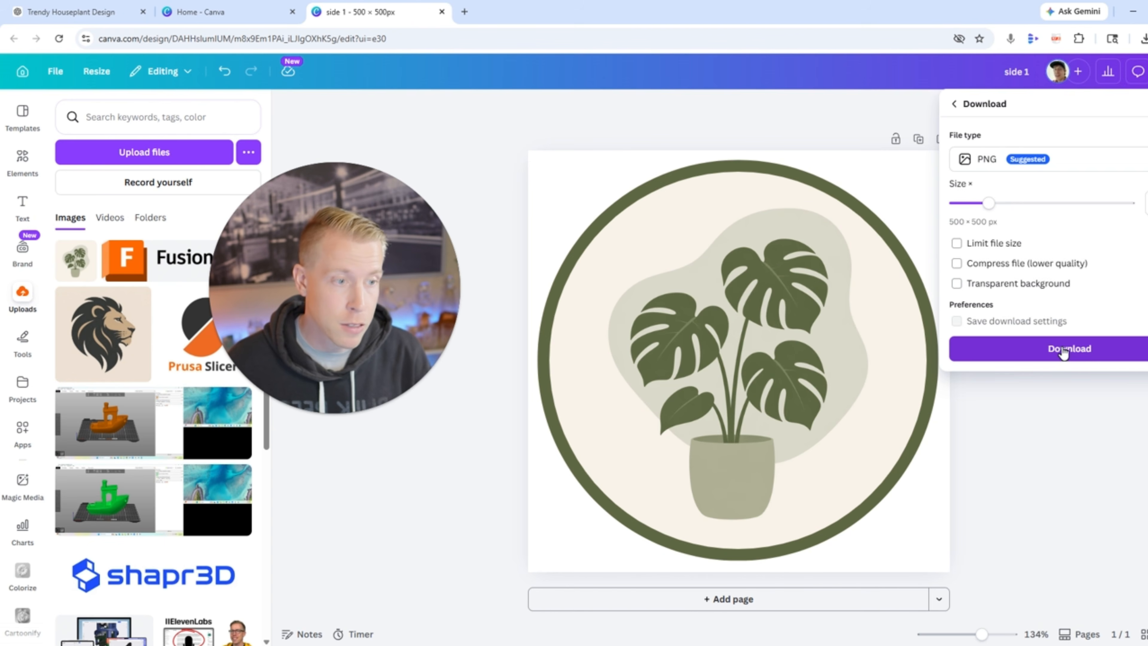
{"action": "left_click", "coordinate": [999, 349]}
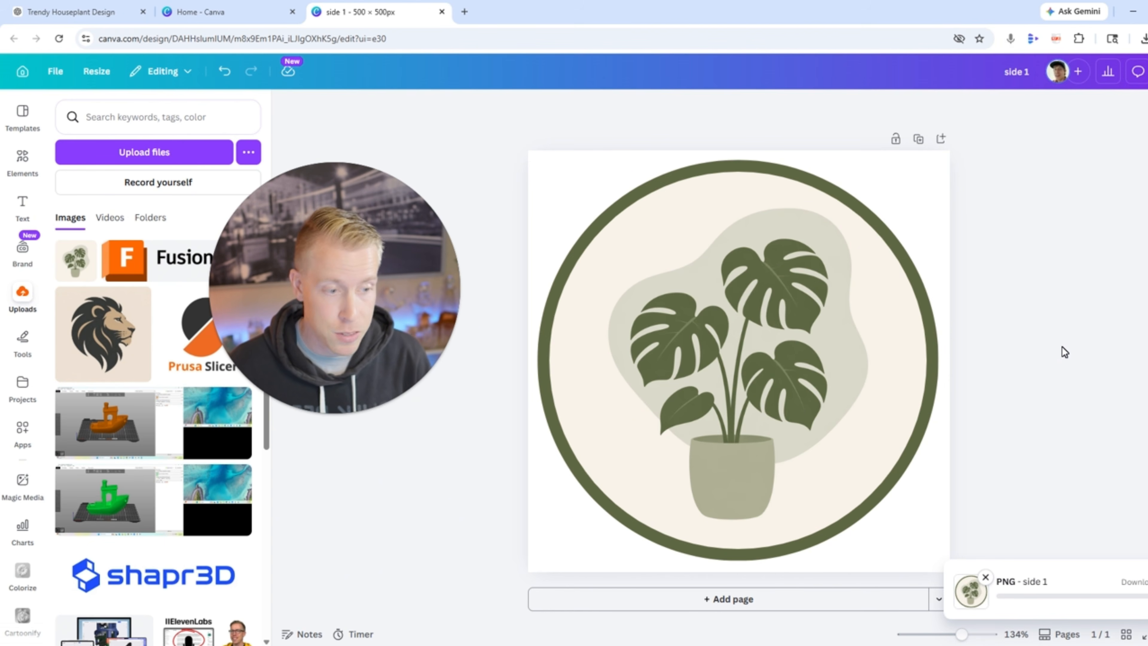
Open makerworld.com in a new browser tab, go to MakerLab, and close the leftover MakerWorld home tab.
{"action": "left_click", "coordinate": [466, 13]}
{"action": "left_click", "coordinate": [466, 39]}
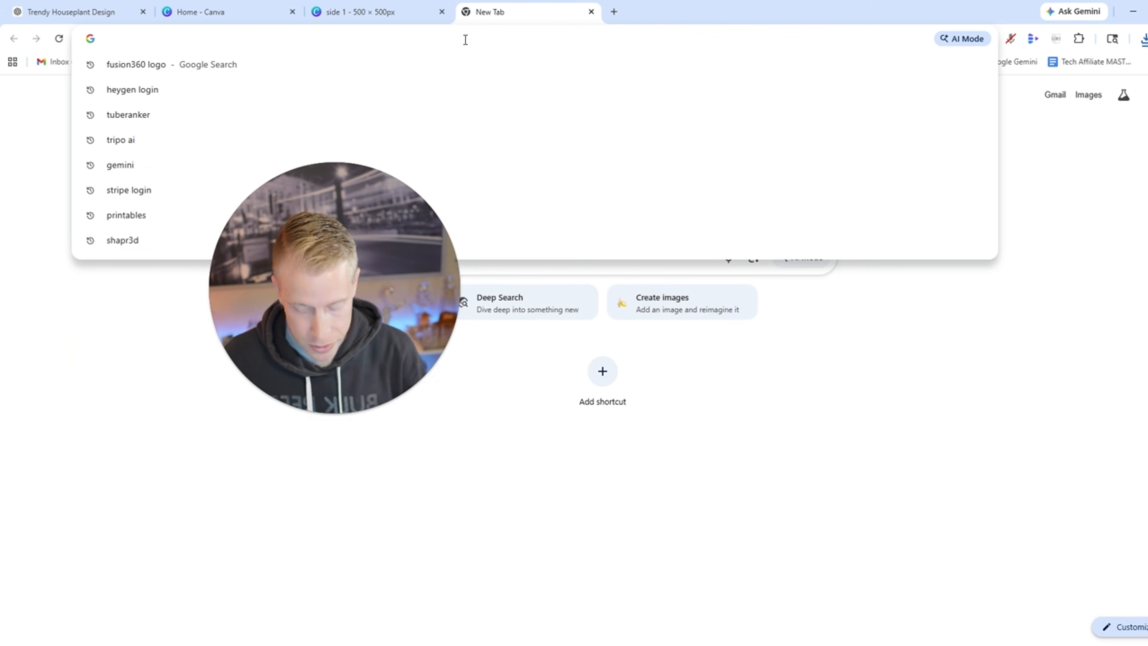
{"action": "type", "text": "makerworld.com"}
{"action": "key", "text": "Return"}
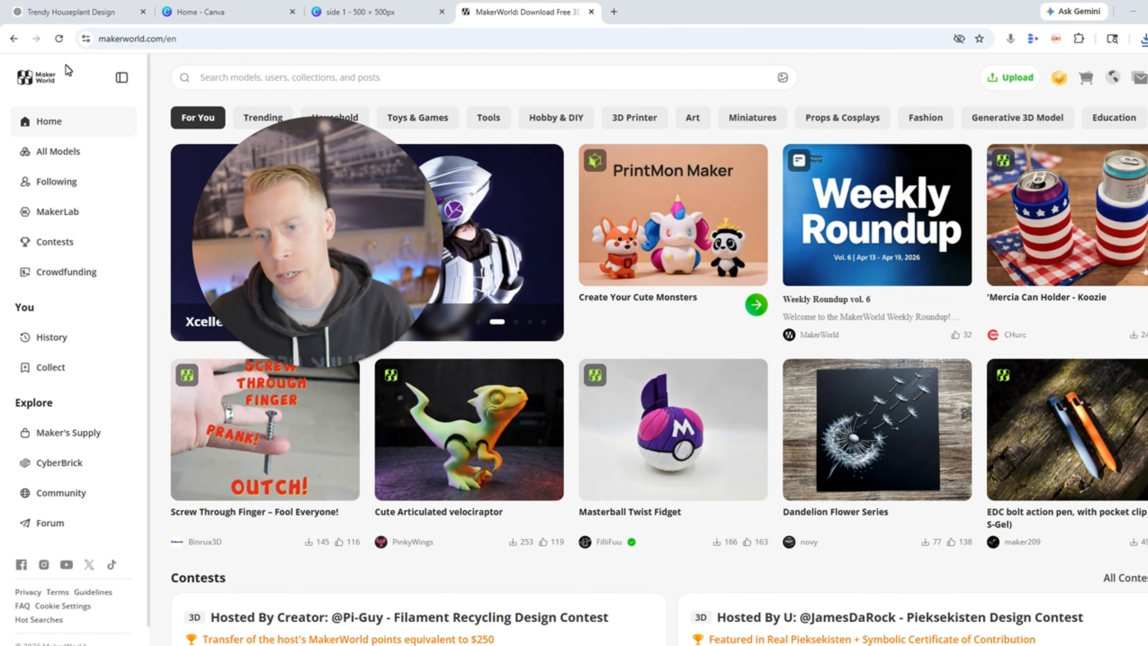
{"action": "left_click", "coordinate": [80, 211]}
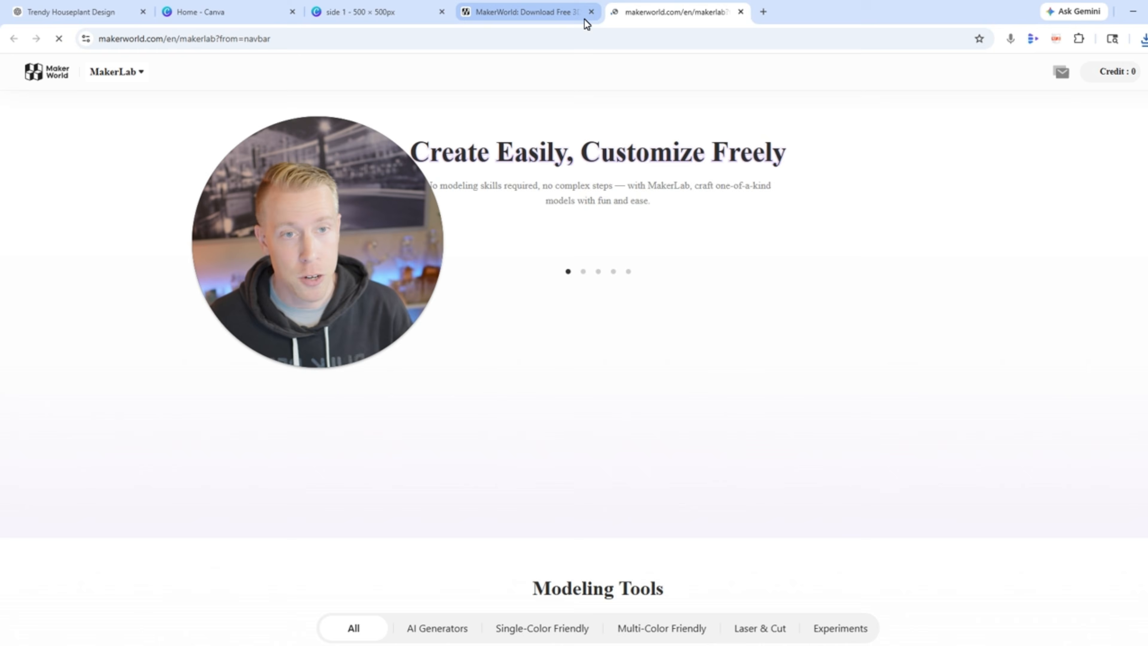
{"action": "left_click", "coordinate": [591, 12]}
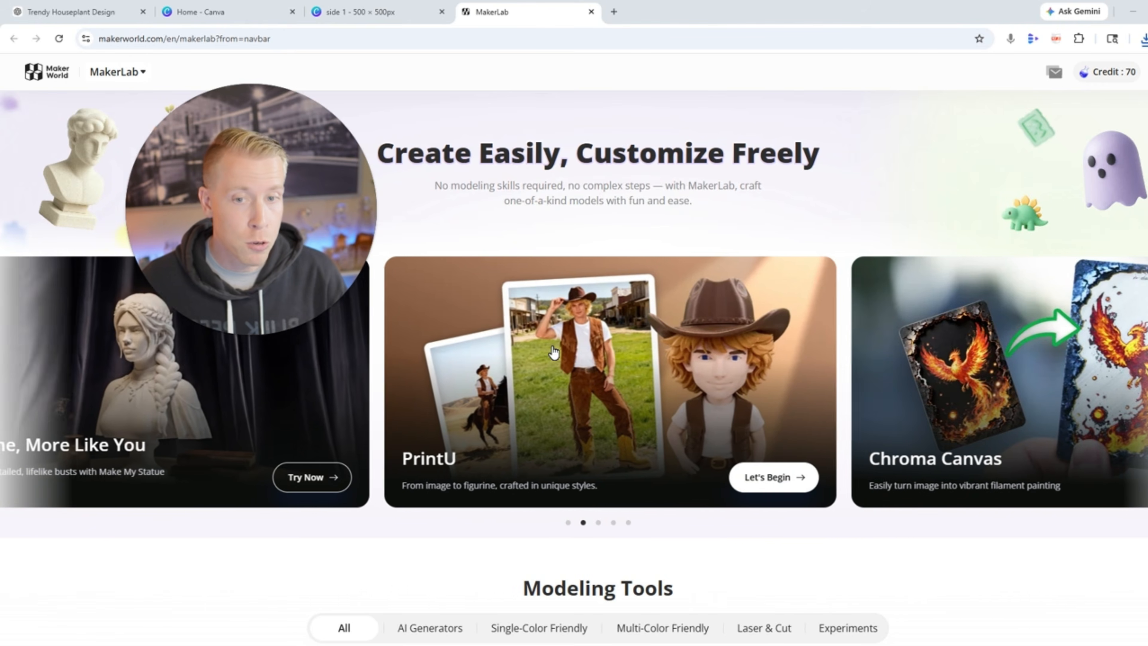
Find the Image to Keychain tool among the MakerLab modeling tools and start a blank project in it.
{"action": "scroll", "coordinate": [554, 351], "scroll_direction": "down", "scroll_amount": 8}
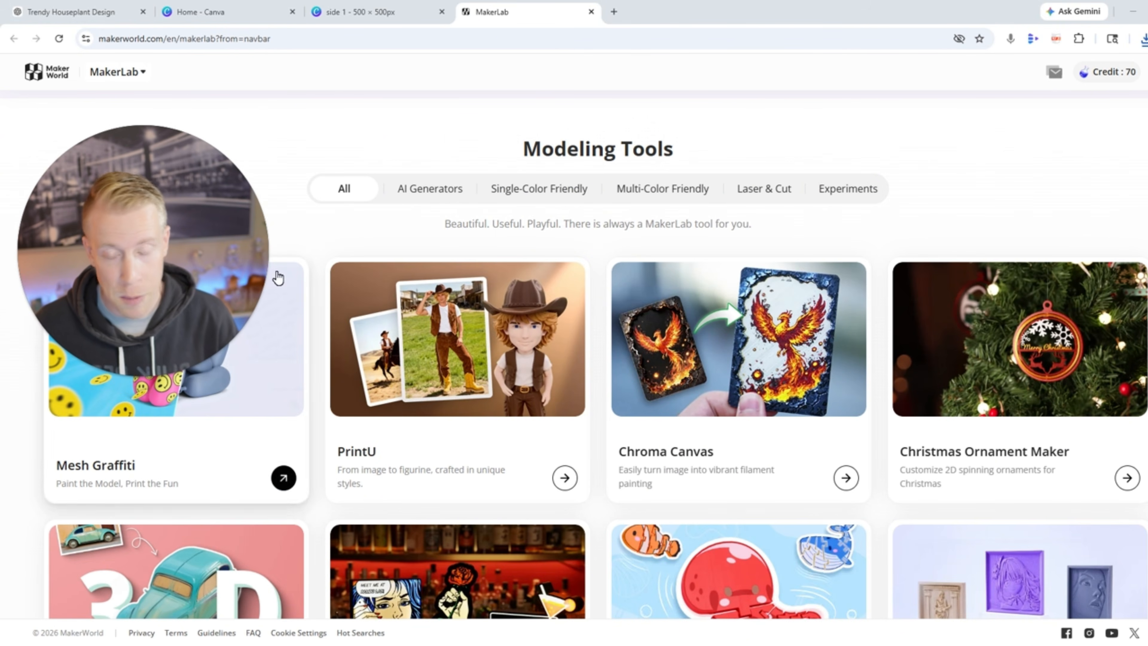
{"action": "scroll", "coordinate": [343, 294], "scroll_direction": "down", "scroll_amount": 1}
{"action": "scroll", "coordinate": [345, 299], "scroll_direction": "down", "scroll_amount": 12}
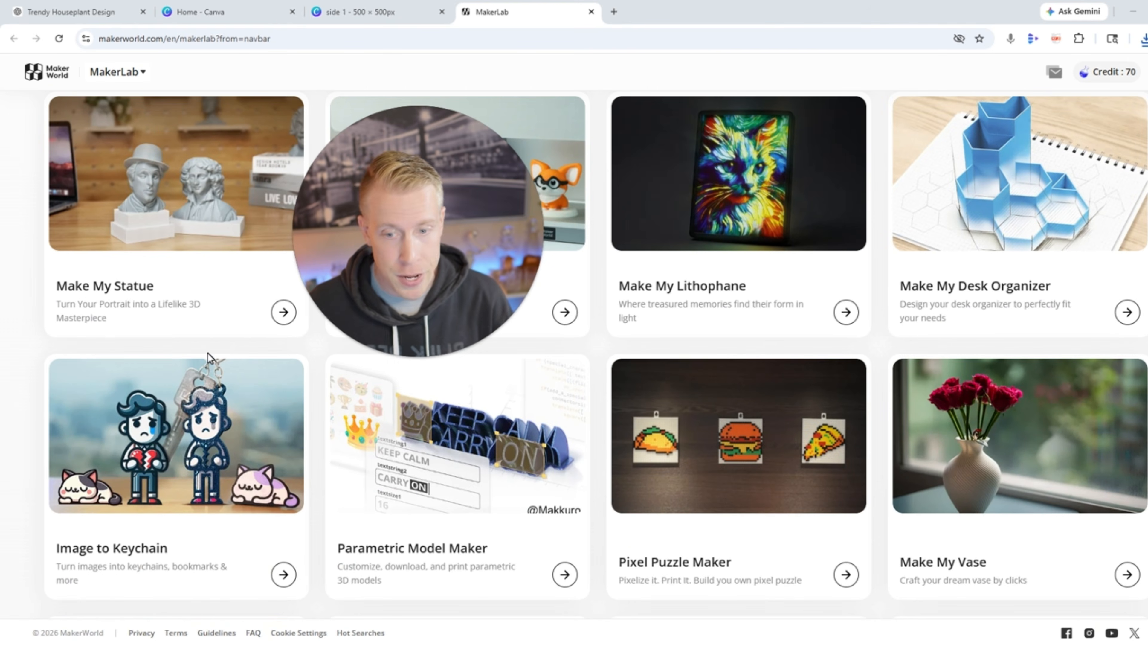
{"action": "left_click", "coordinate": [207, 568]}
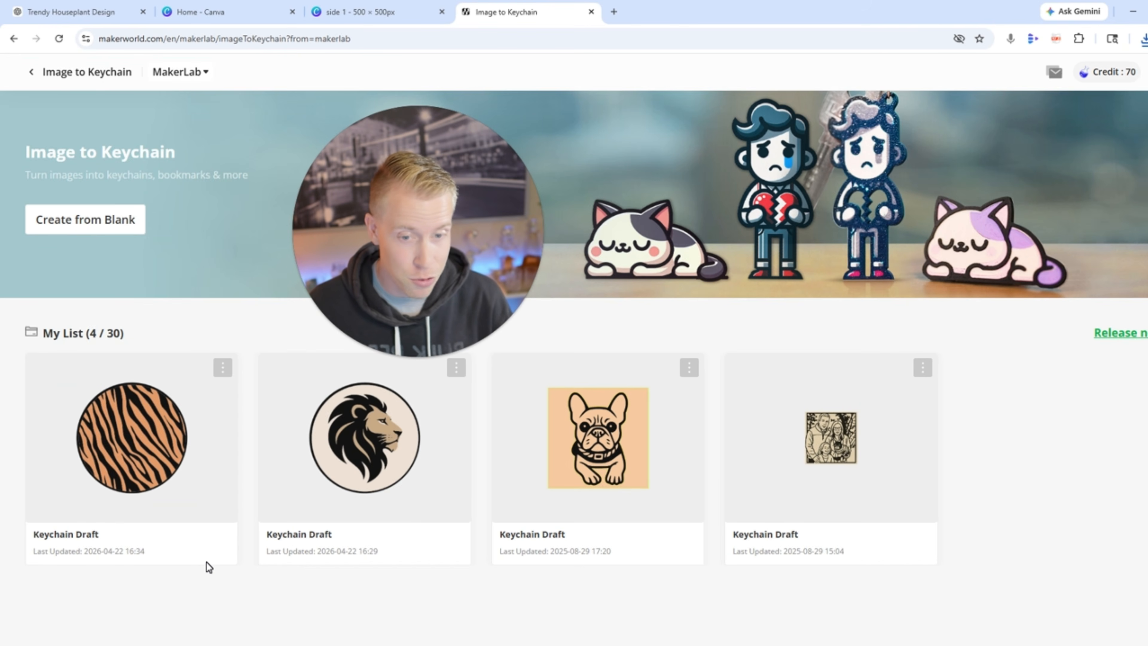
{"action": "left_click", "coordinate": [103, 225]}
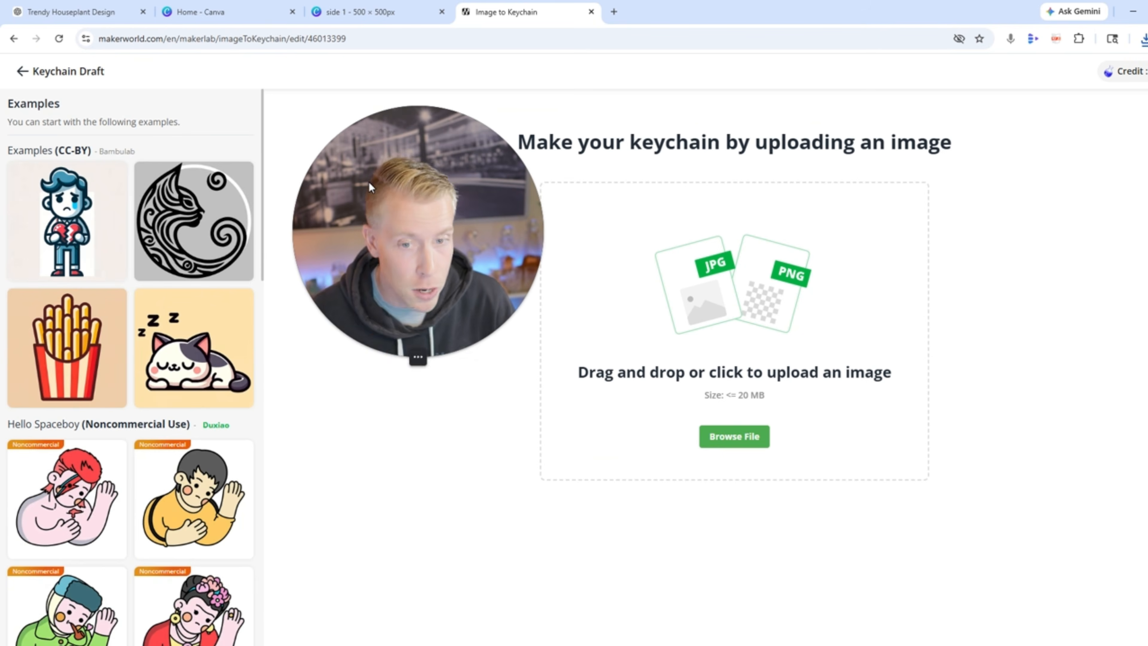
Upload the "side 1" image and crop it with the circle shape, tightened to the edge of the green border.
{"action": "left_click", "coordinate": [733, 437]}
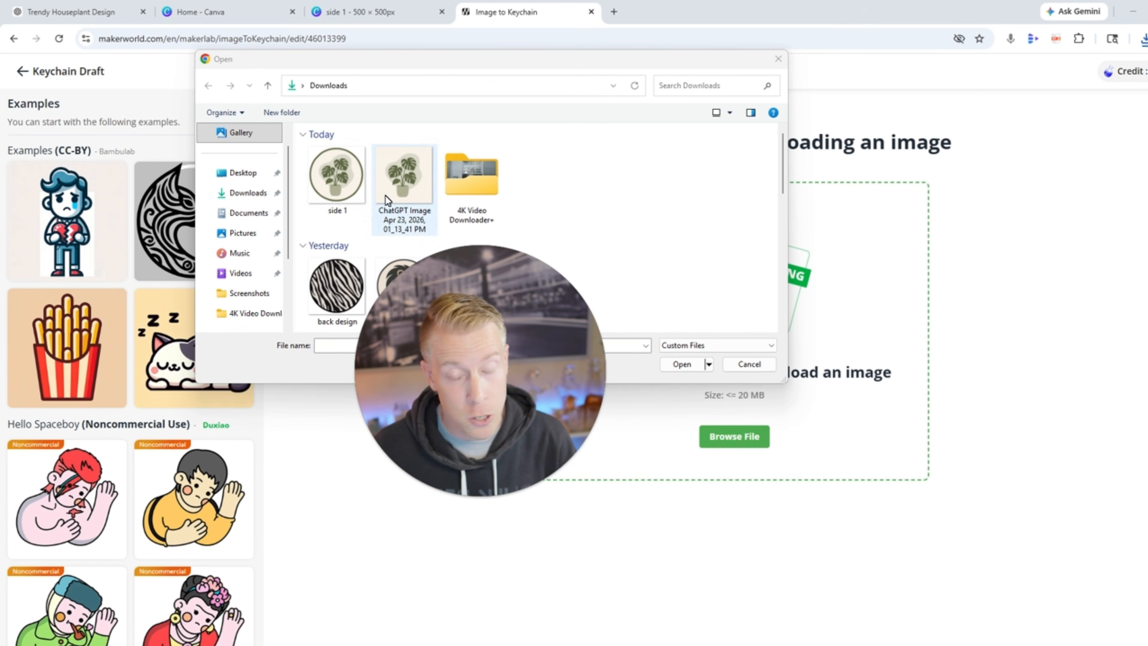
{"action": "double_click", "coordinate": [355, 173]}
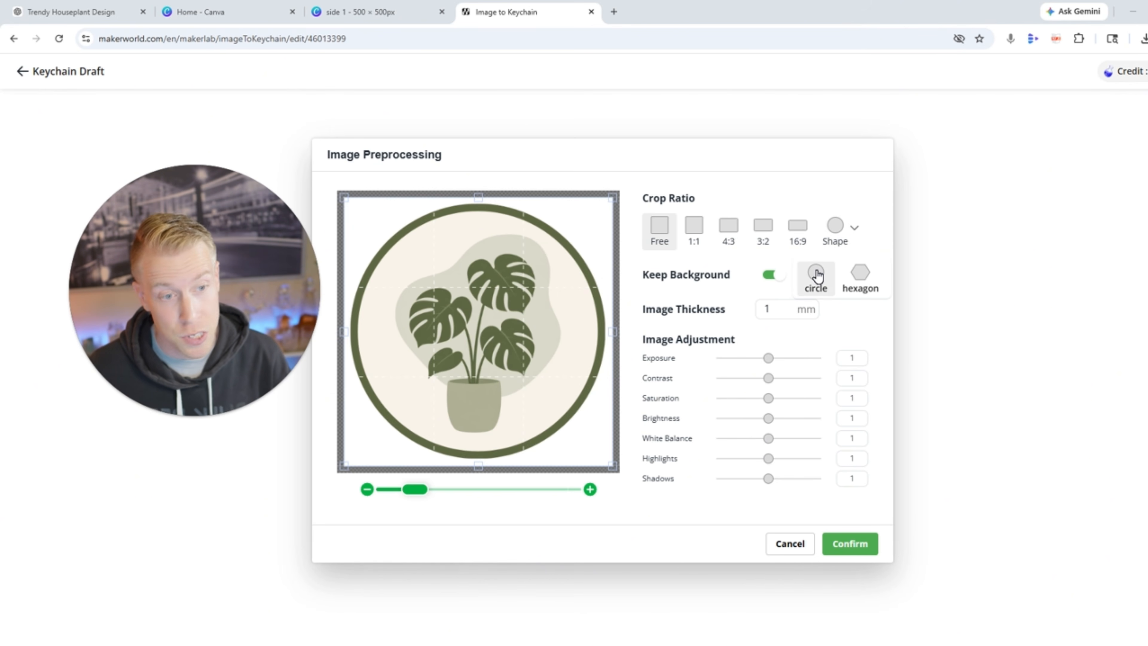
{"action": "left_click", "coordinate": [816, 275]}
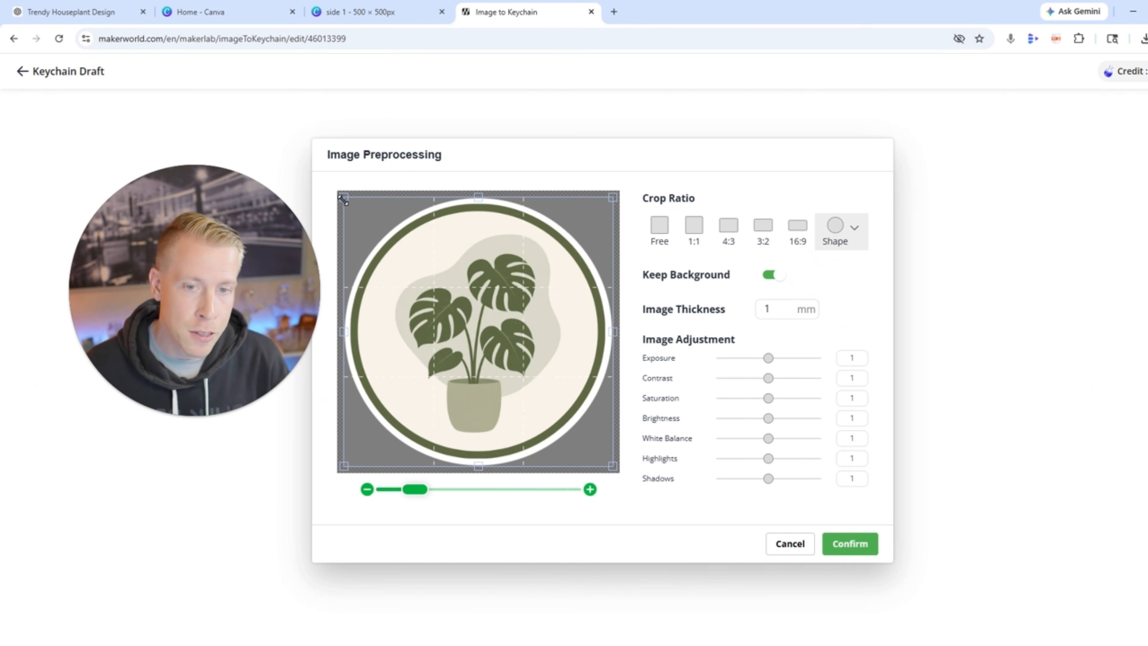
{"action": "left_click_drag", "start_coordinate": [343, 200], "coordinate": [347, 209]}
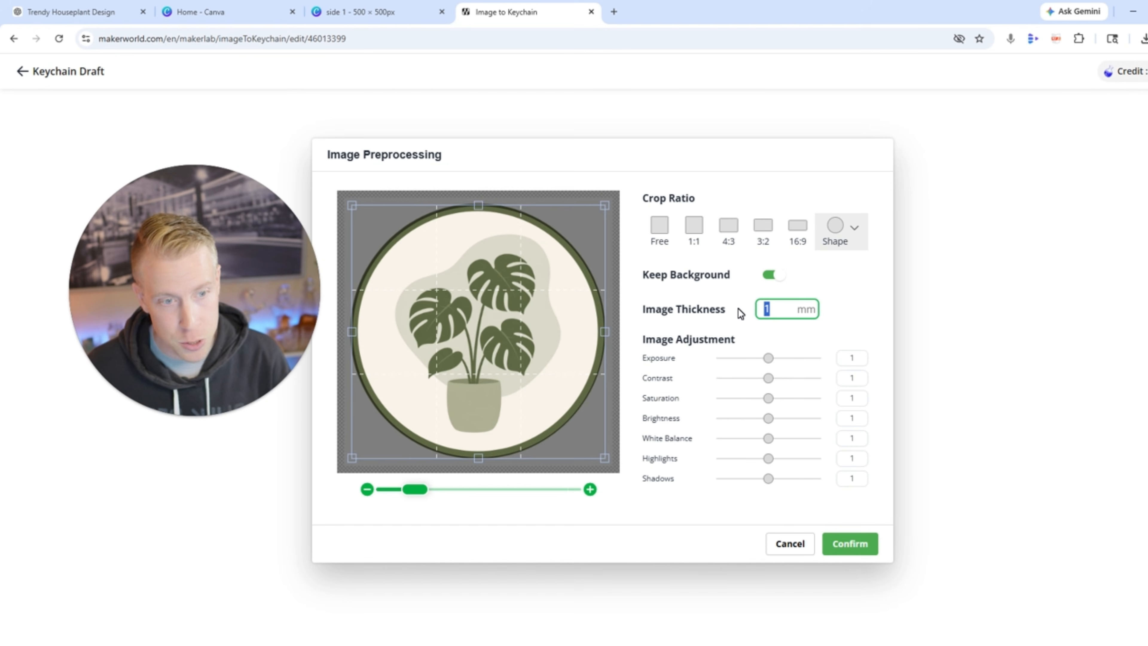
Set the image thickness to 2 mm, turn off Keep Background, and accept the image preprocessing.
{"action": "key", "text": "BackSpace"}
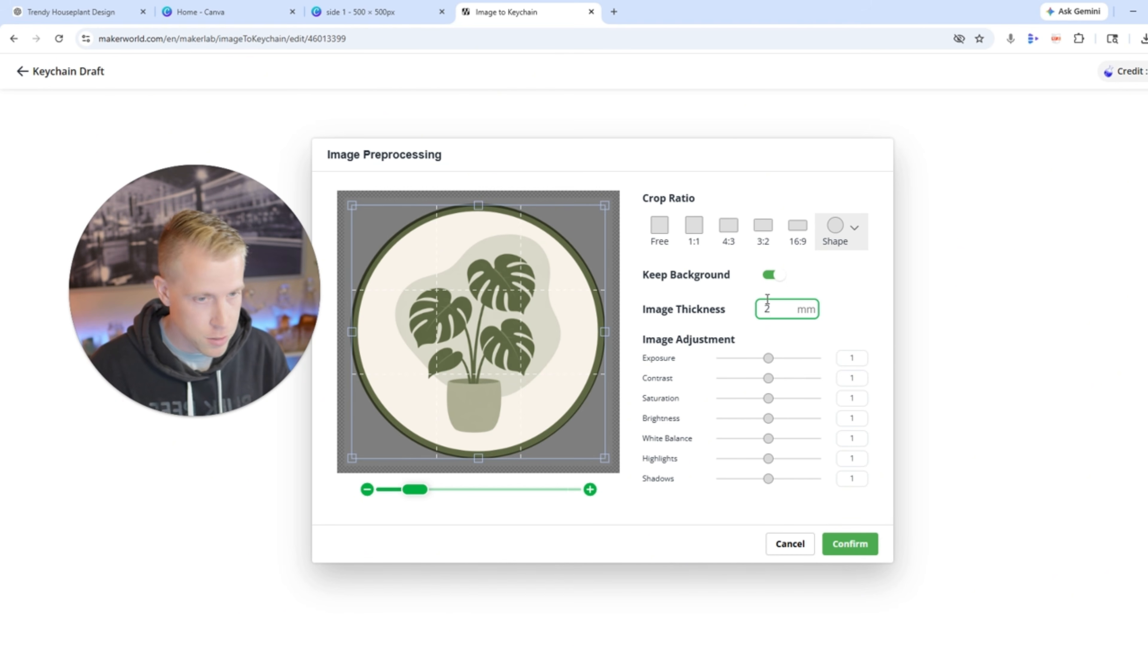
{"action": "type", "text": "2"}
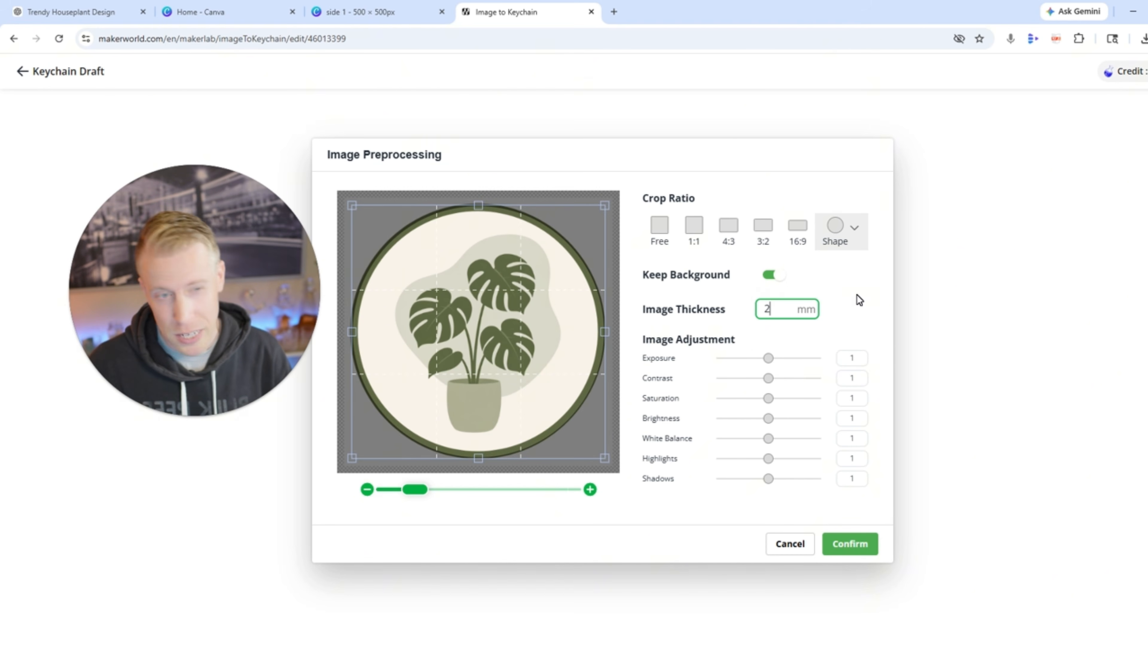
{"action": "left_click", "coordinate": [774, 275]}
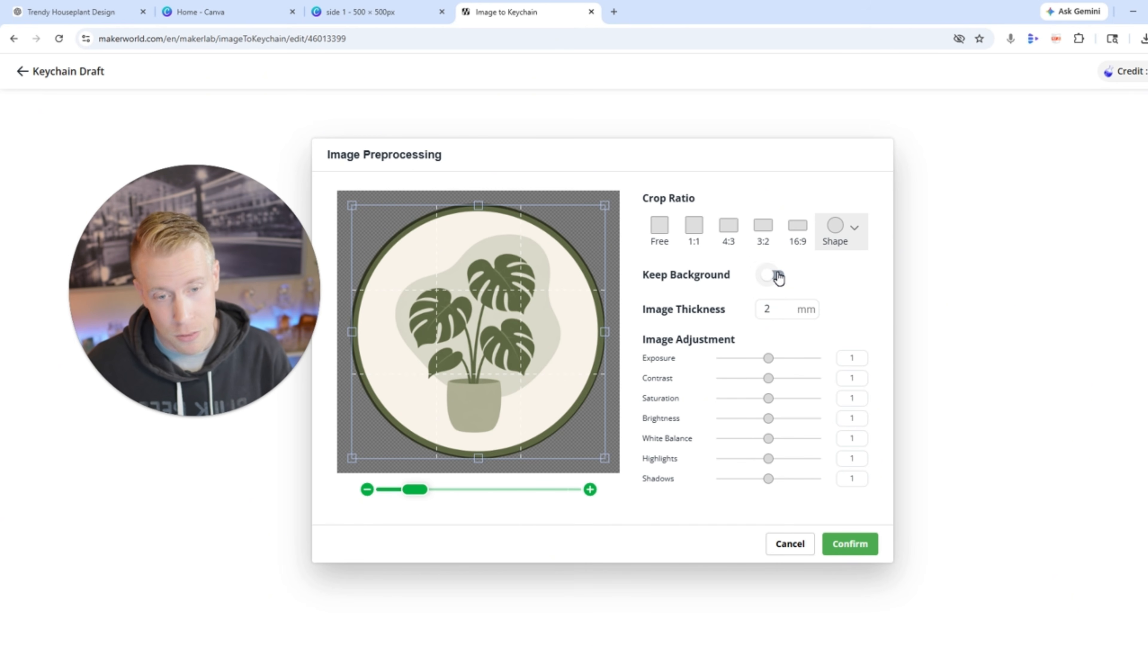
{"action": "left_click", "coordinate": [853, 543]}
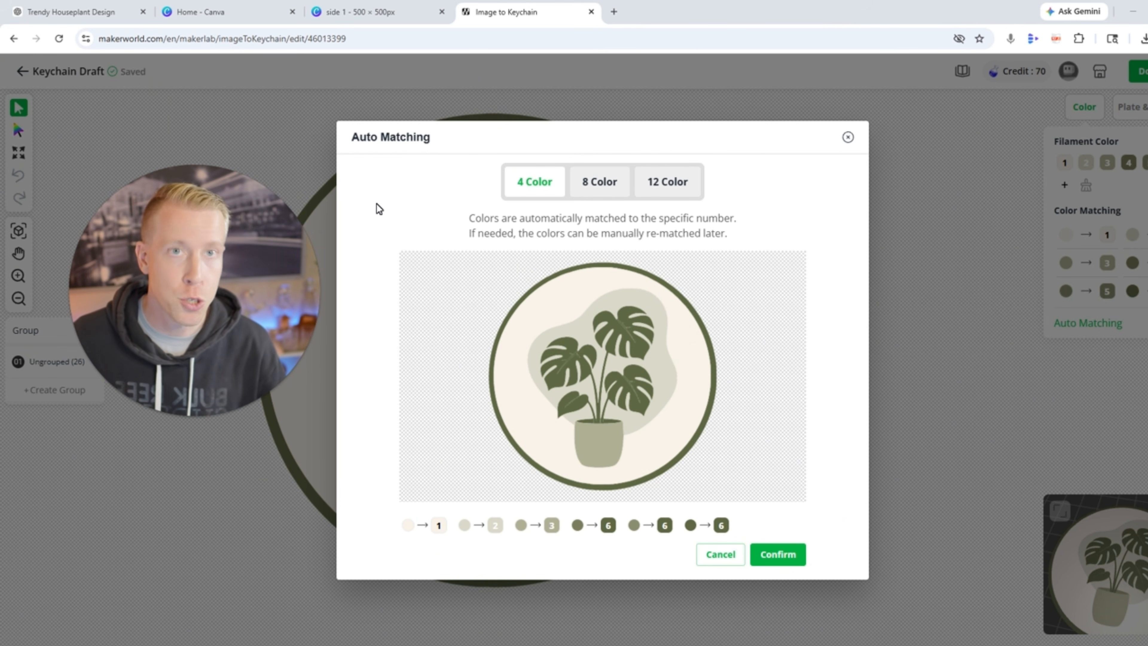
Auto-match the image's filament colors with the 12 Color option and view the resulting disc in 3D.
{"action": "left_click", "coordinate": [679, 185]}
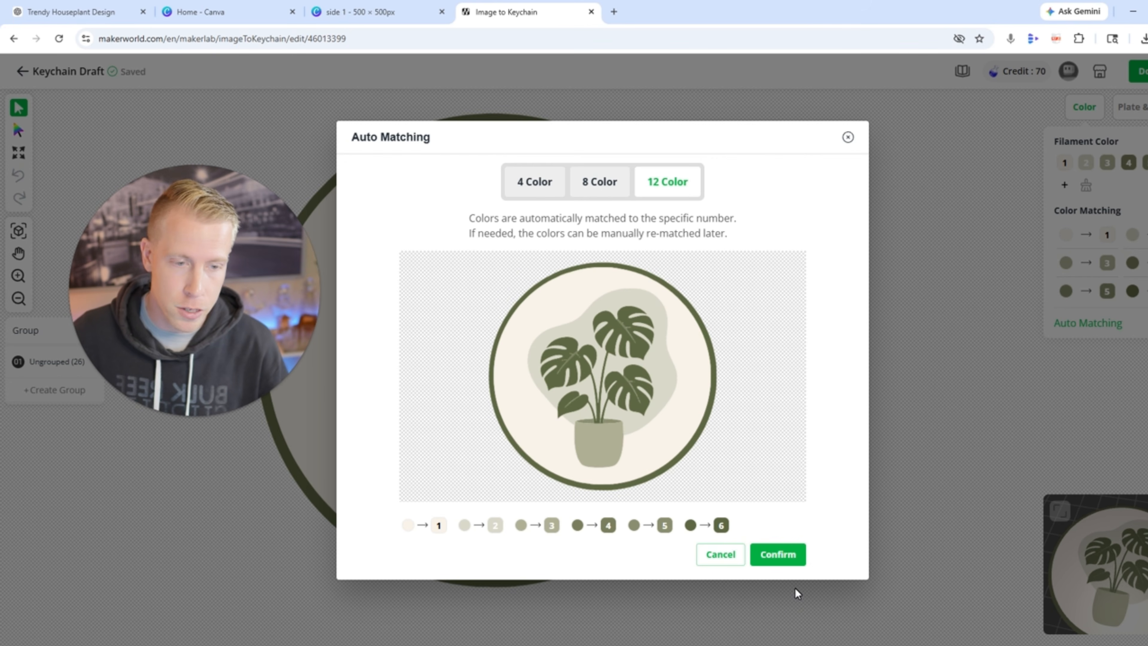
{"action": "left_click", "coordinate": [783, 555]}
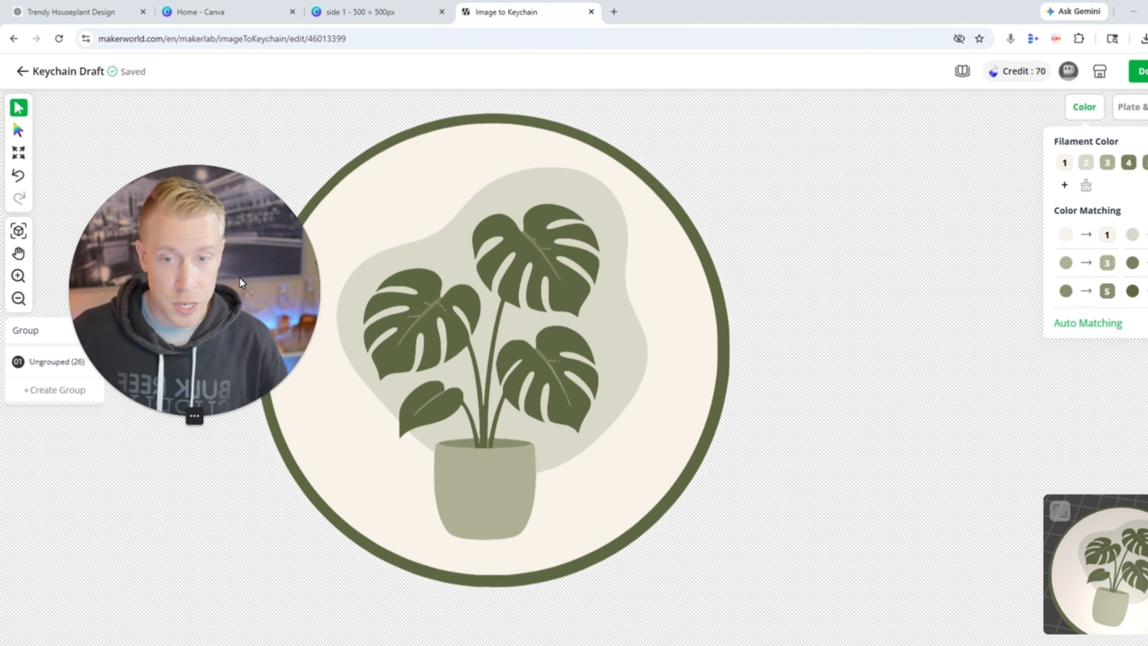
{"action": "left_click_drag", "start_coordinate": [239, 281], "coordinate": [186, 263]}
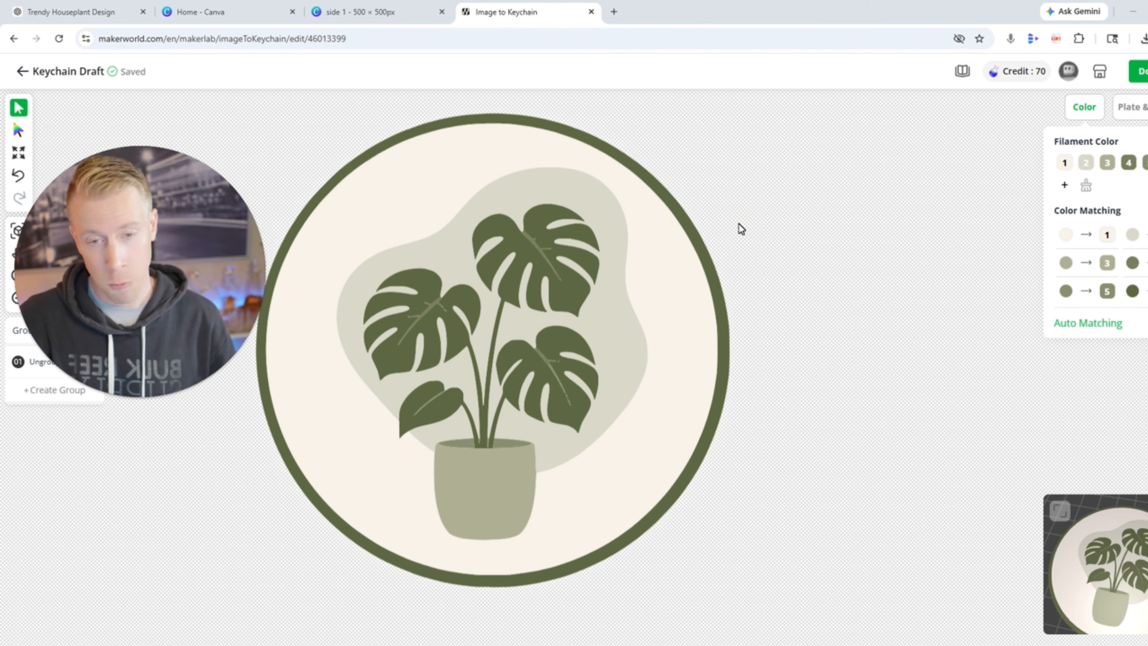
{"action": "left_click", "coordinate": [1060, 512]}
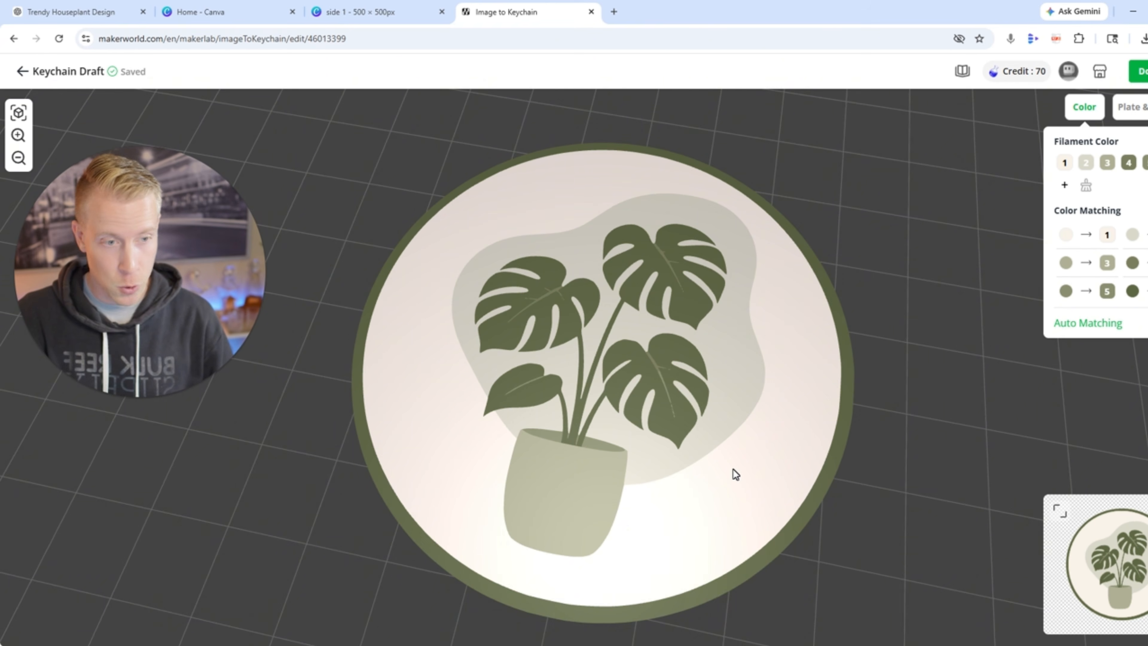
{"action": "mouse_move", "coordinate": [823, 554]}
{"action": "left_mouse_down"}
{"action": "mouse_move", "coordinate": [733, 465]}
{"action": "mouse_move", "coordinate": [687, 307]}
{"action": "mouse_move", "coordinate": [684, 390]}
{"action": "mouse_move", "coordinate": [703, 459]}
{"action": "mouse_move", "coordinate": [752, 515]}
{"action": "mouse_move", "coordinate": [835, 575]}
{"action": "mouse_move", "coordinate": [843, 569]}
{"action": "mouse_move", "coordinate": [801, 483]}
{"action": "mouse_move", "coordinate": [810, 439]}
{"action": "mouse_move", "coordinate": [830, 540]}
{"action": "left_mouse_up"}
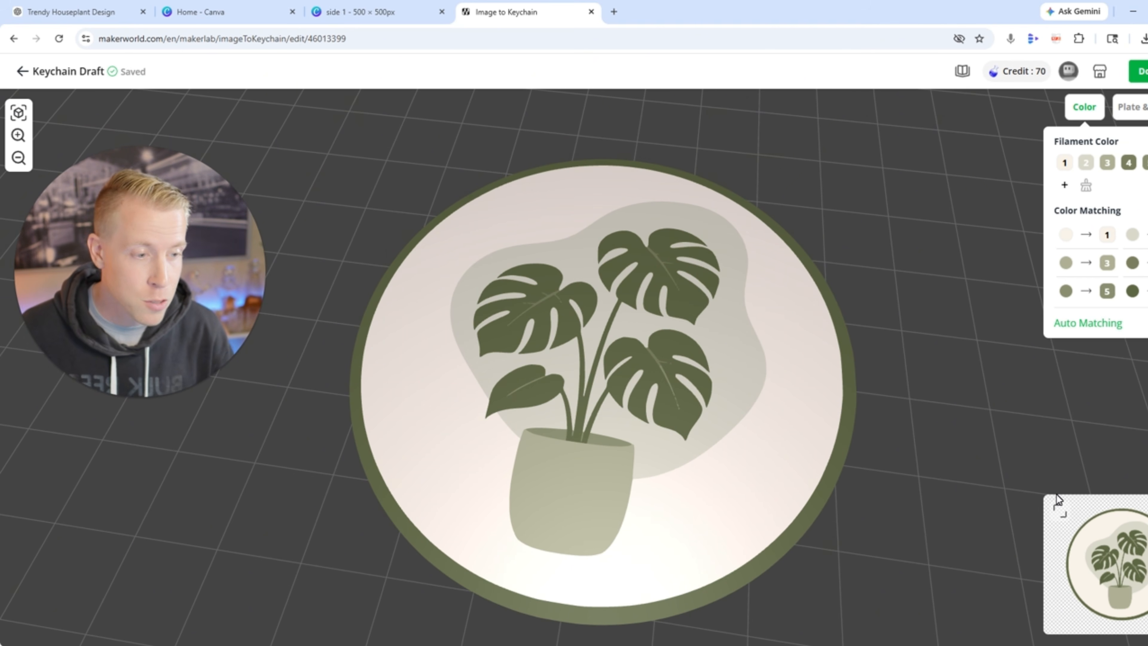
Return to the flat view and recolor filament 3, used for the plant pot, light orange.
{"action": "left_click", "coordinate": [1064, 519]}
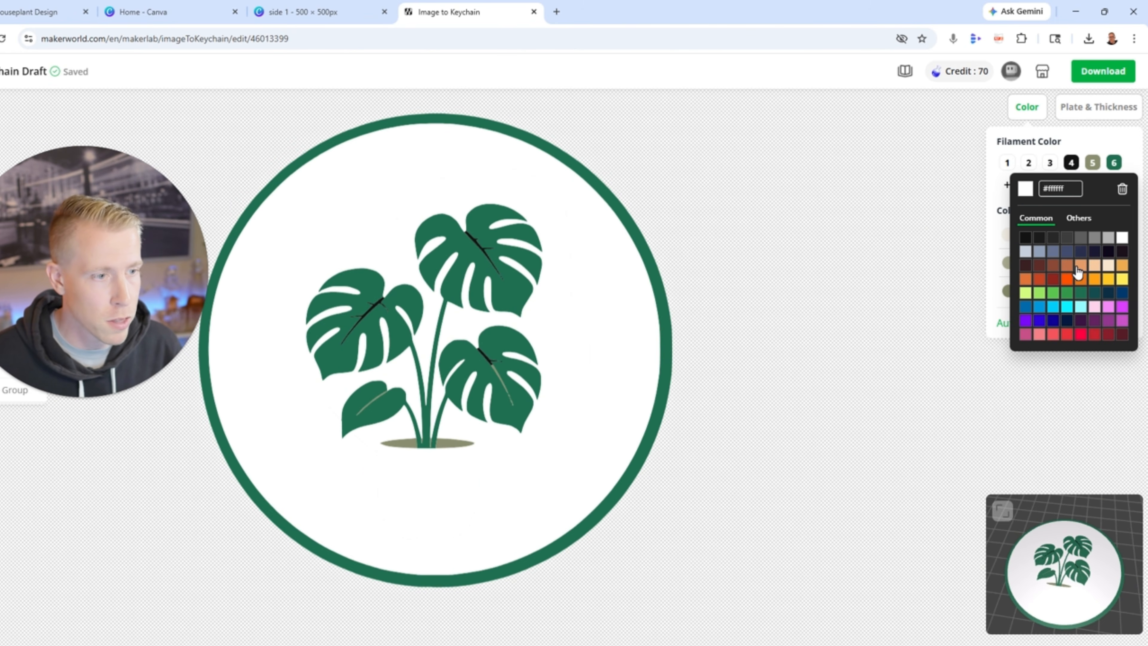
{"action": "left_click", "coordinate": [1080, 271]}
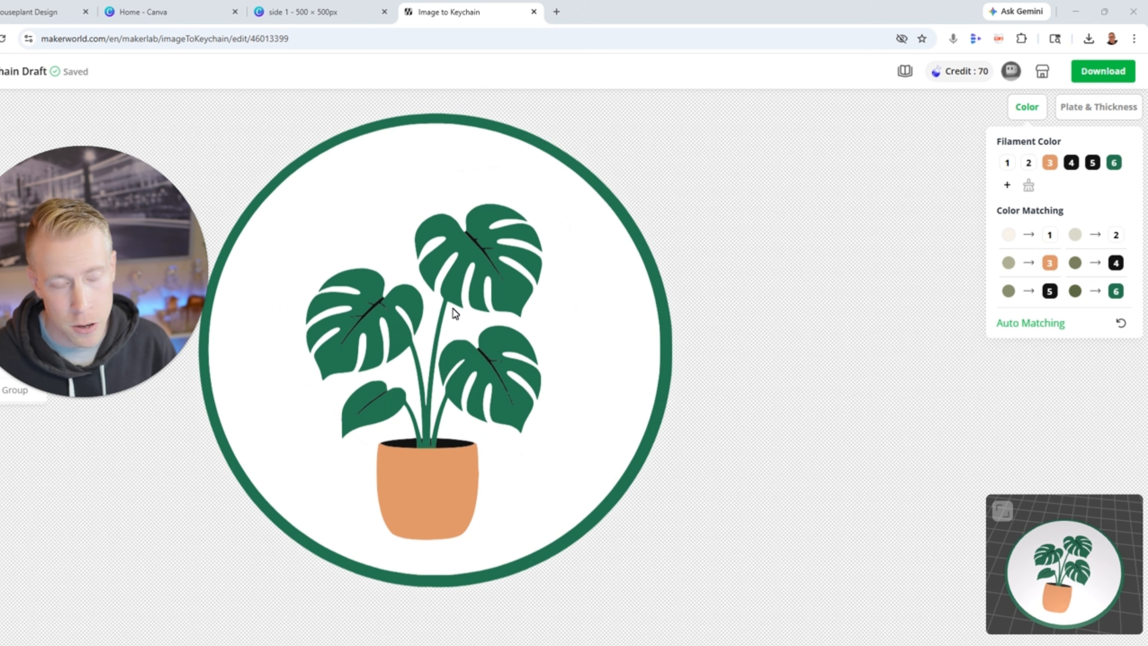
Download the plant model as a 3MF file and dismiss the split ring tip.
{"action": "left_click", "coordinate": [1099, 75]}
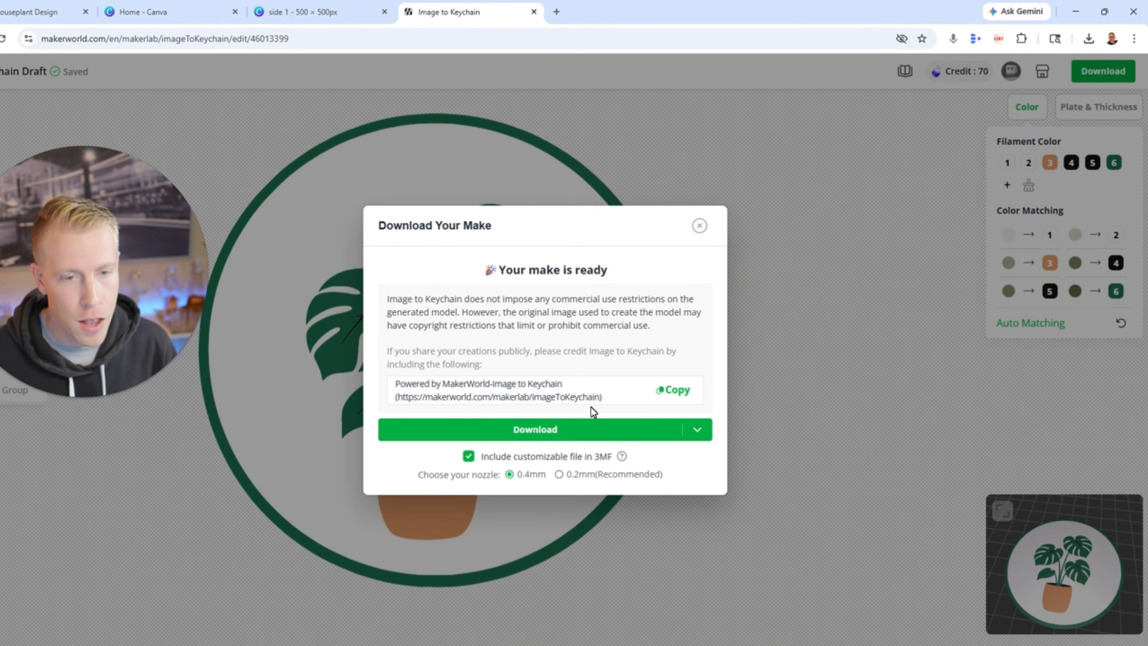
{"action": "mouse_move", "coordinate": [585, 429]}
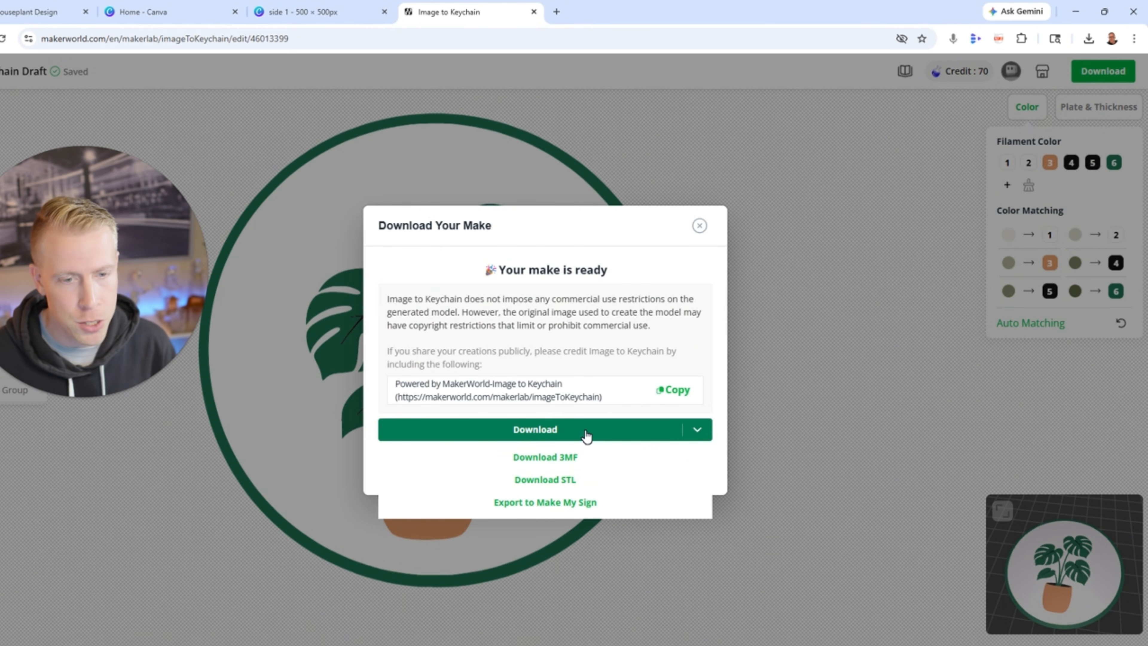
{"action": "left_click", "coordinate": [543, 457]}
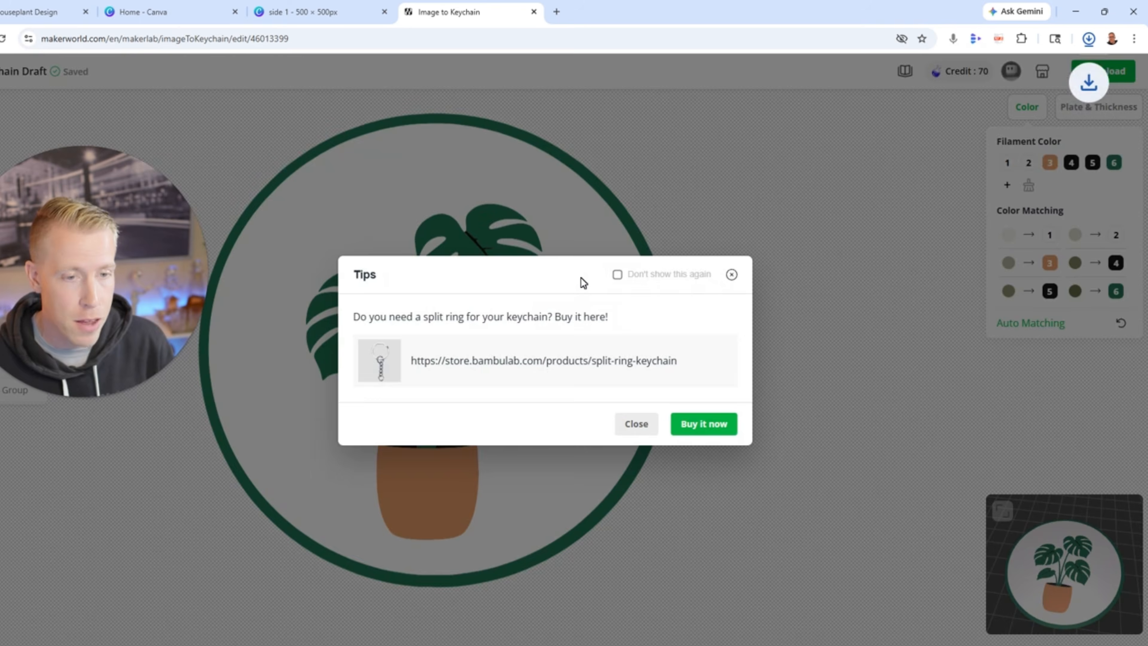
{"action": "left_click", "coordinate": [731, 274]}
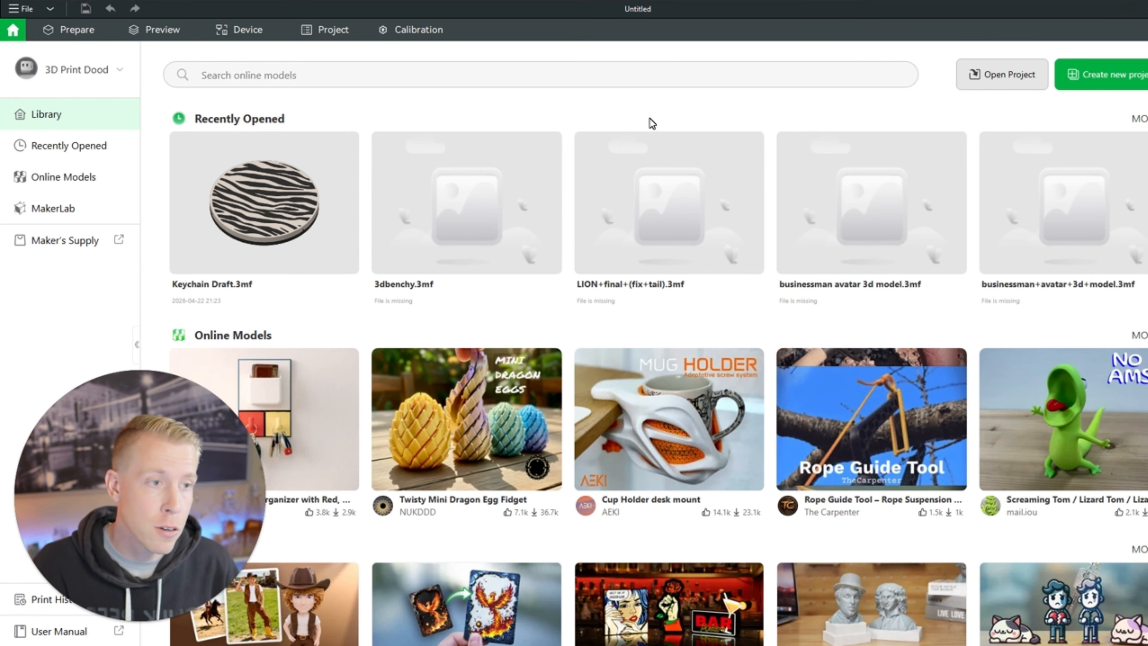
Switch to Bambu Studio, create a new project, and import the downloaded Keychain Draft (2) file.
{"action": "left_click", "coordinate": [1106, 75]}
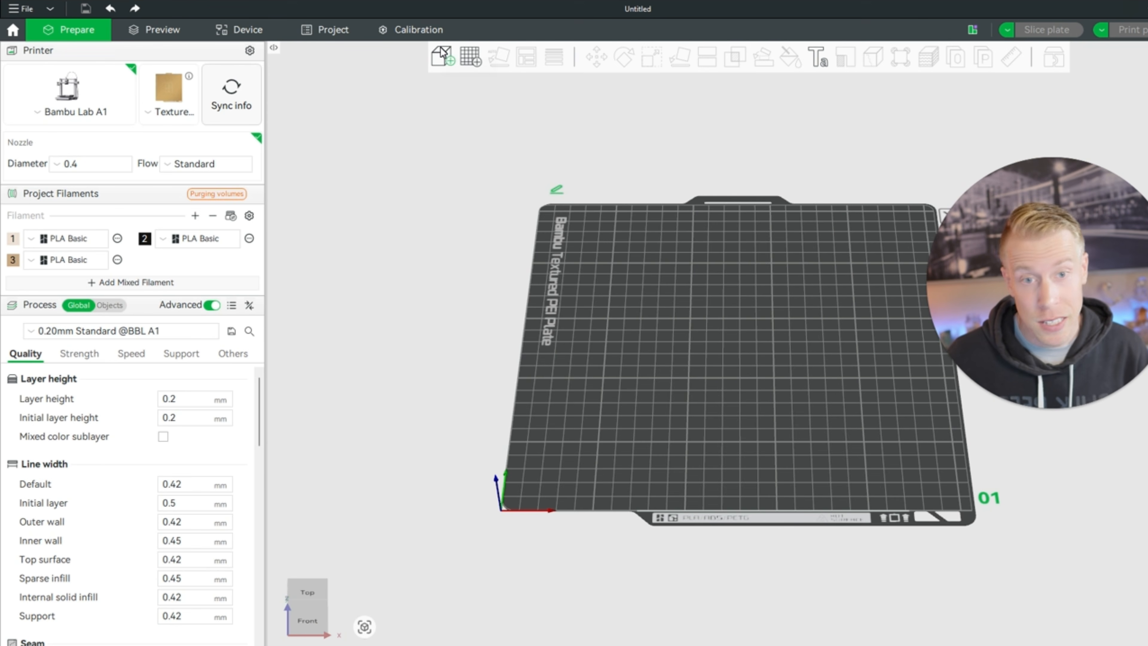
{"action": "left_click", "coordinate": [446, 59]}
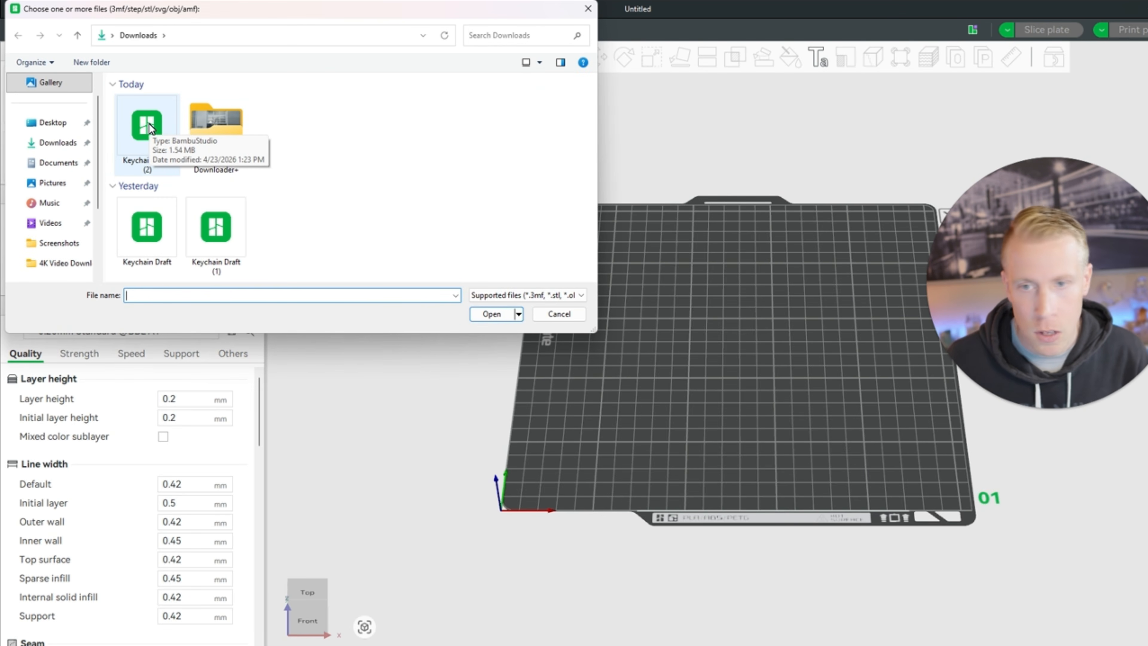
{"action": "double_click", "coordinate": [147, 127]}
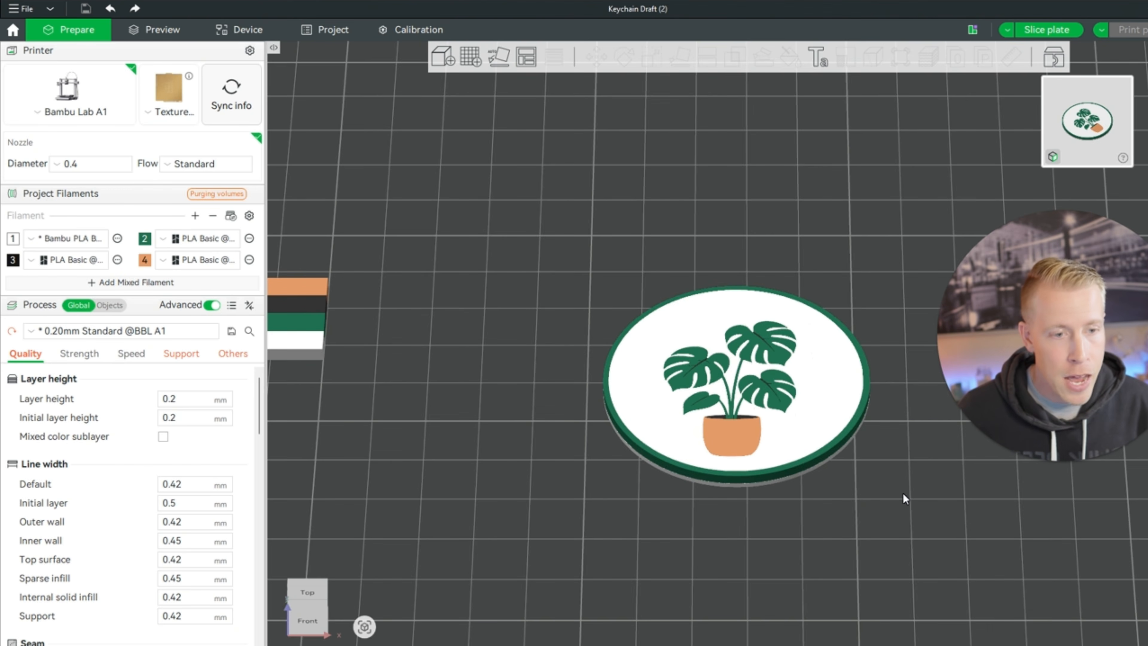
Scale the round plant model on the build plate uniformly to 200%.
{"action": "left_click_drag", "start_coordinate": [839, 523], "coordinate": [833, 549]}
{"action": "scroll", "coordinate": [850, 547], "scroll_direction": "down", "scroll_amount": 5}
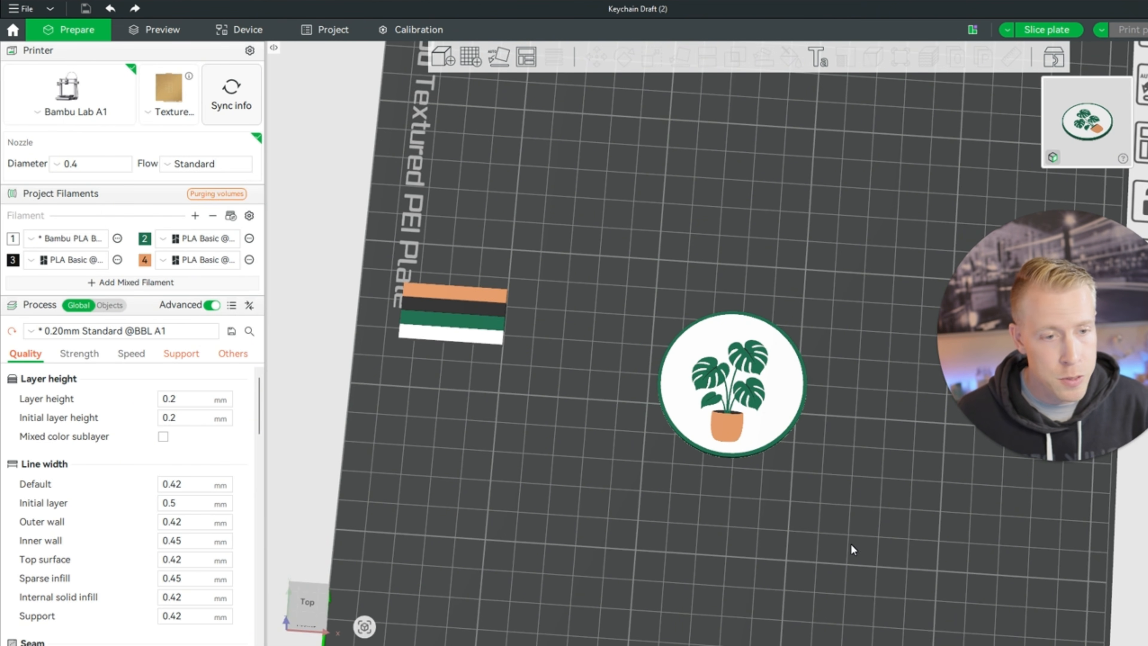
{"action": "right_click_drag", "start_coordinate": [882, 522], "coordinate": [748, 499]}
{"action": "scroll", "coordinate": [748, 498], "scroll_direction": "down", "scroll_amount": 2}
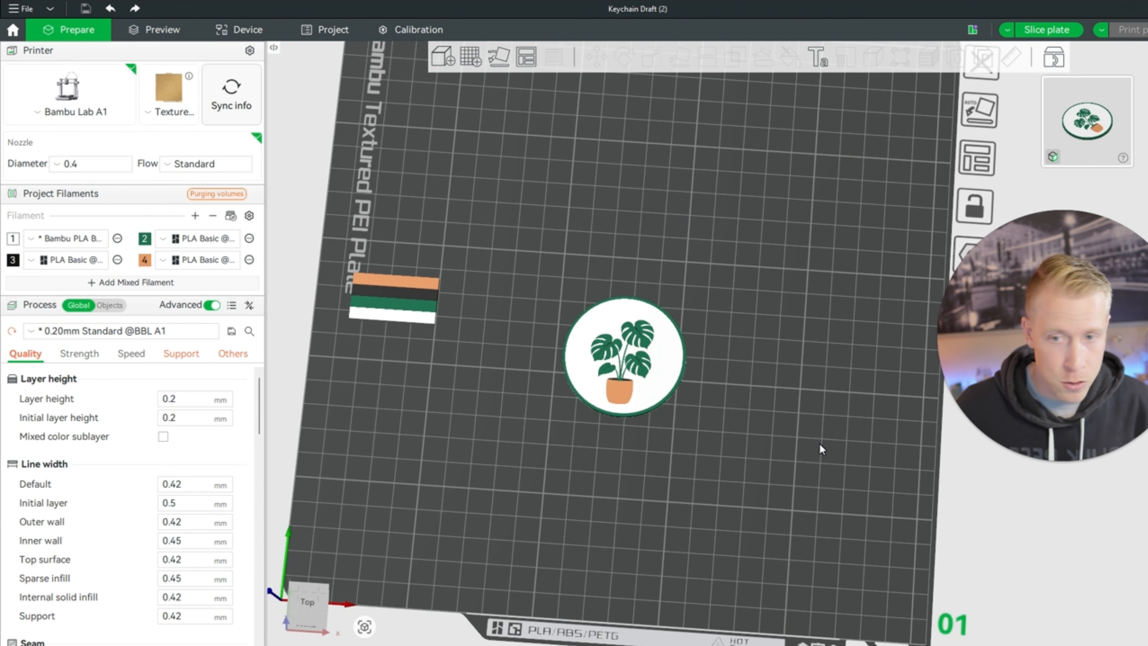
{"action": "left_click", "coordinate": [649, 377]}
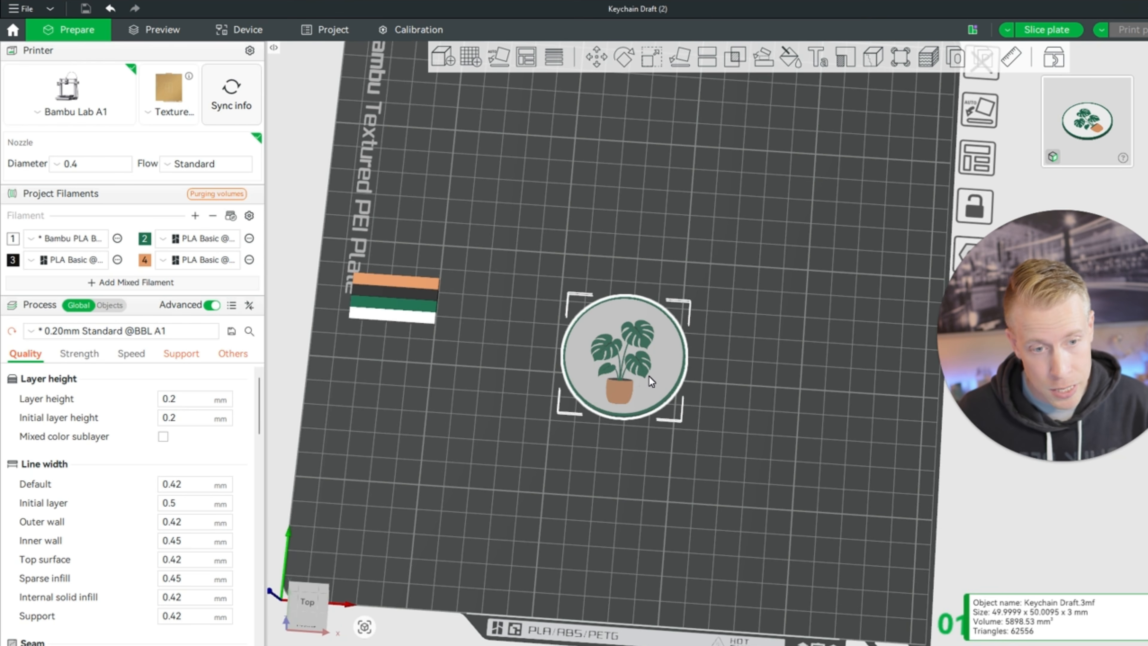
{"action": "left_click", "coordinate": [647, 59]}
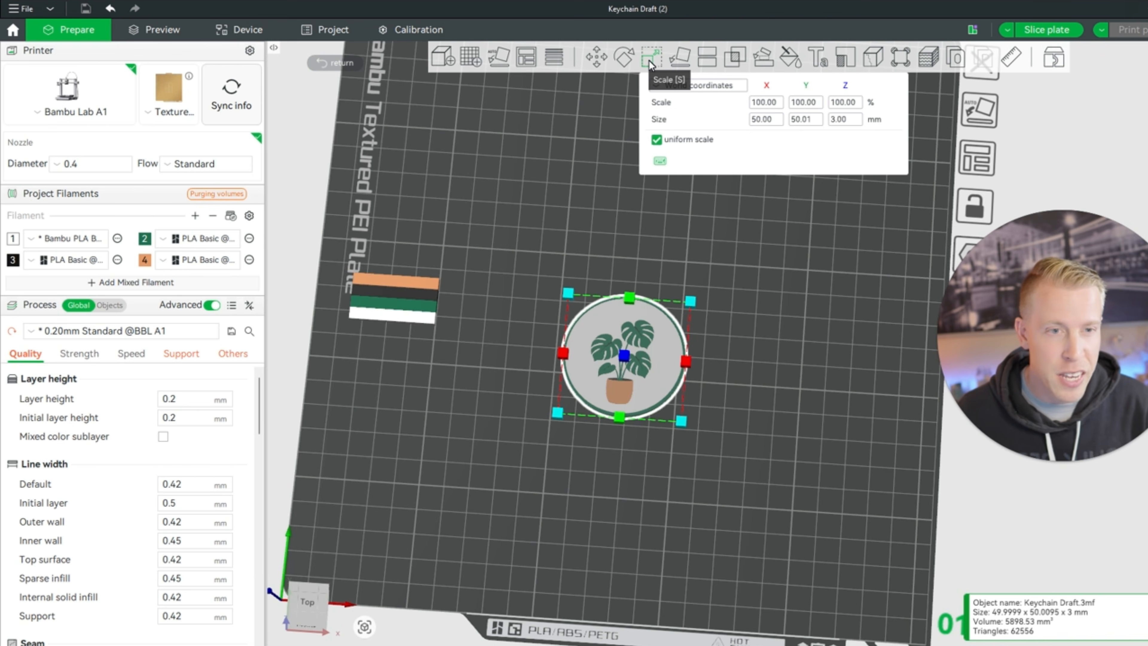
{"action": "left_click", "coordinate": [770, 105]}
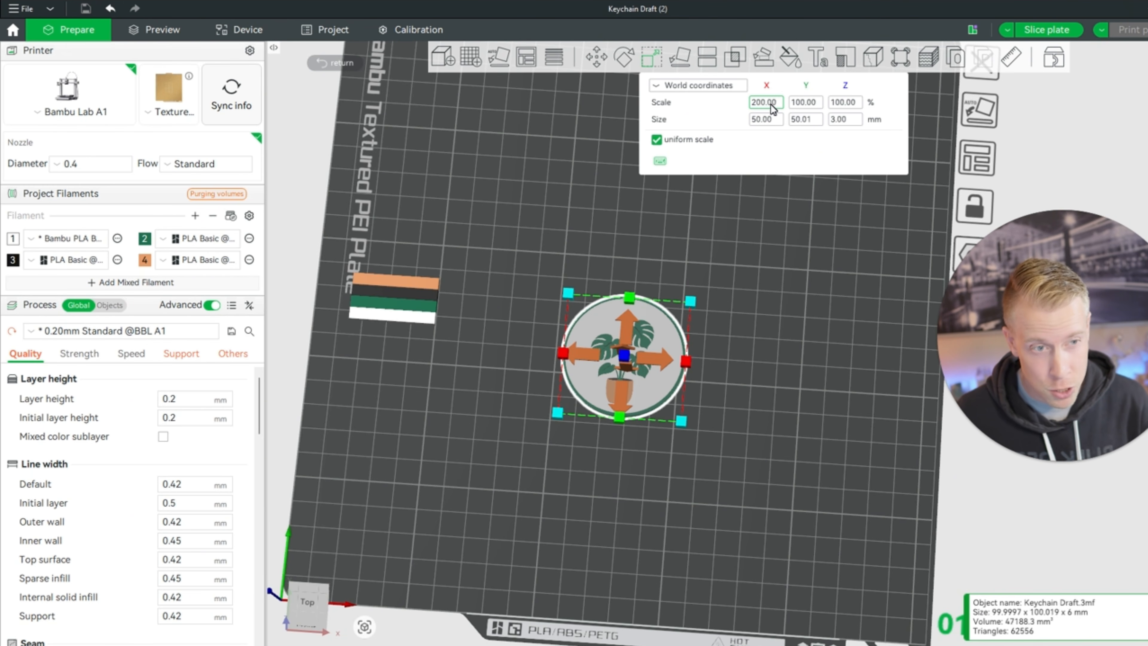
Reduce the uniform scale of the round plant model to 180%.
{"action": "key", "text": "Return"}
{"action": "left_click", "coordinate": [763, 104]}
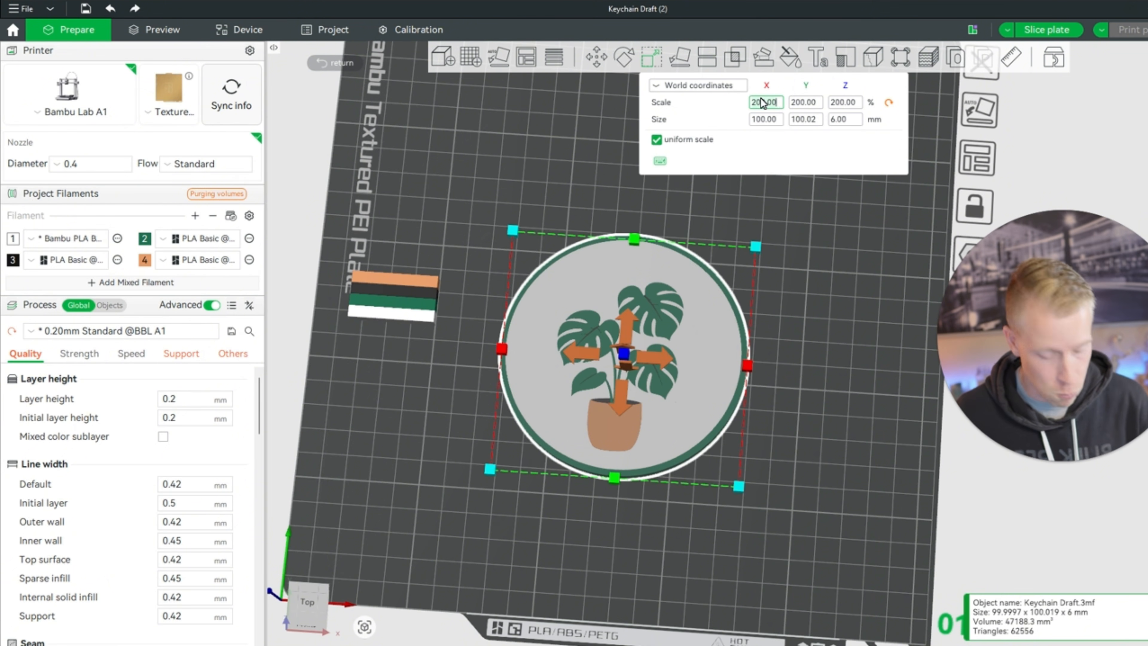
{"action": "type", "text": "18"}
{"action": "type", "text": "0"}
{"action": "key", "text": "Return"}
{"action": "left_click", "coordinate": [764, 422]}
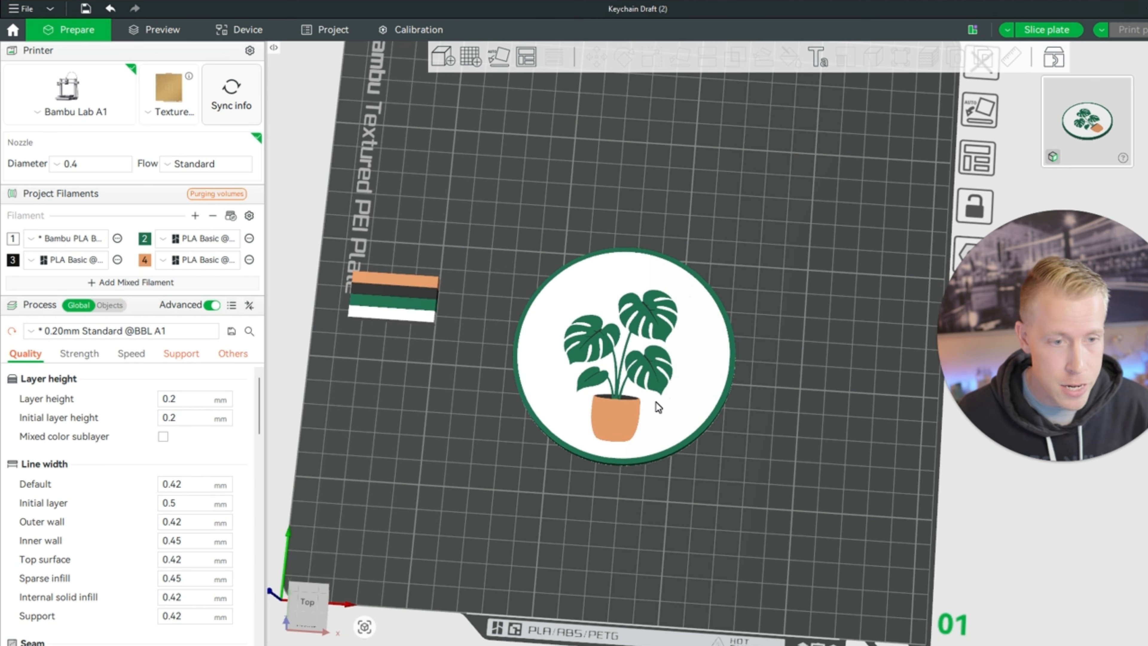
Rotate the round plant model 180° about the X axis so its design faces the build plate.
{"action": "left_click", "coordinate": [641, 401]}
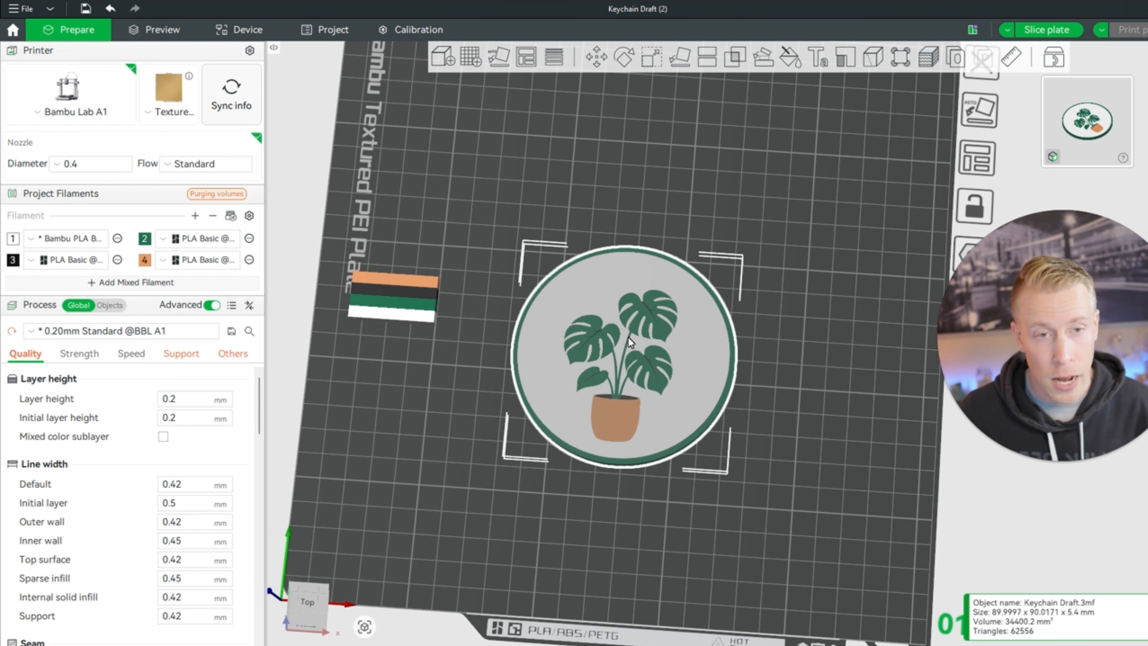
{"action": "left_click", "coordinate": [624, 62]}
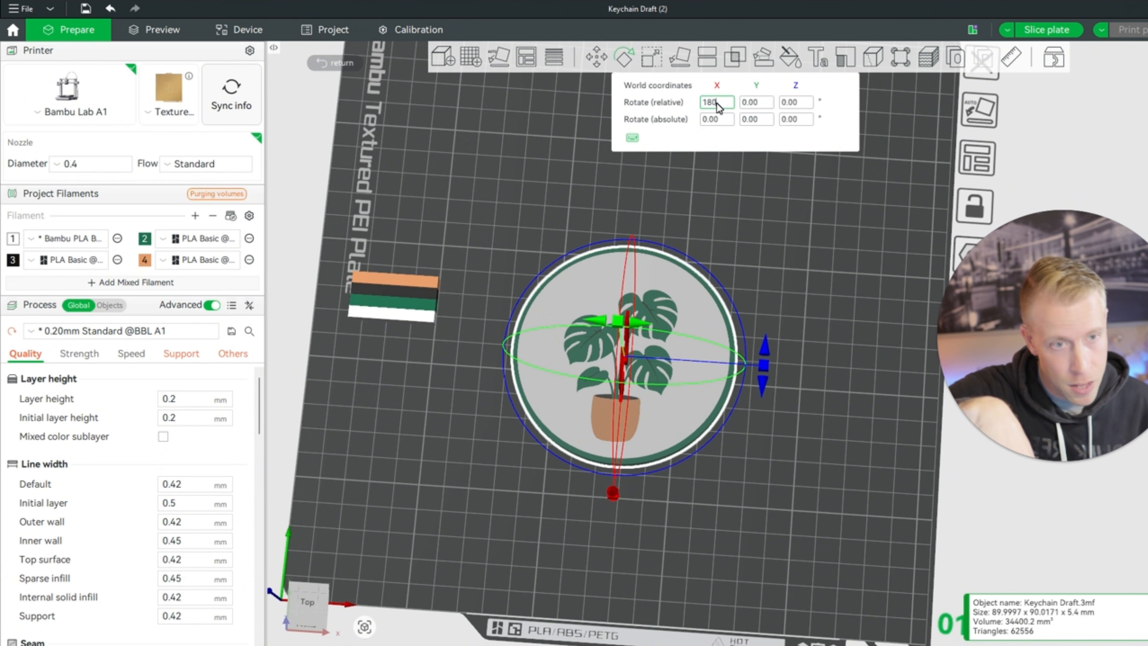
{"action": "key", "text": "Return"}
{"action": "left_click", "coordinate": [818, 366]}
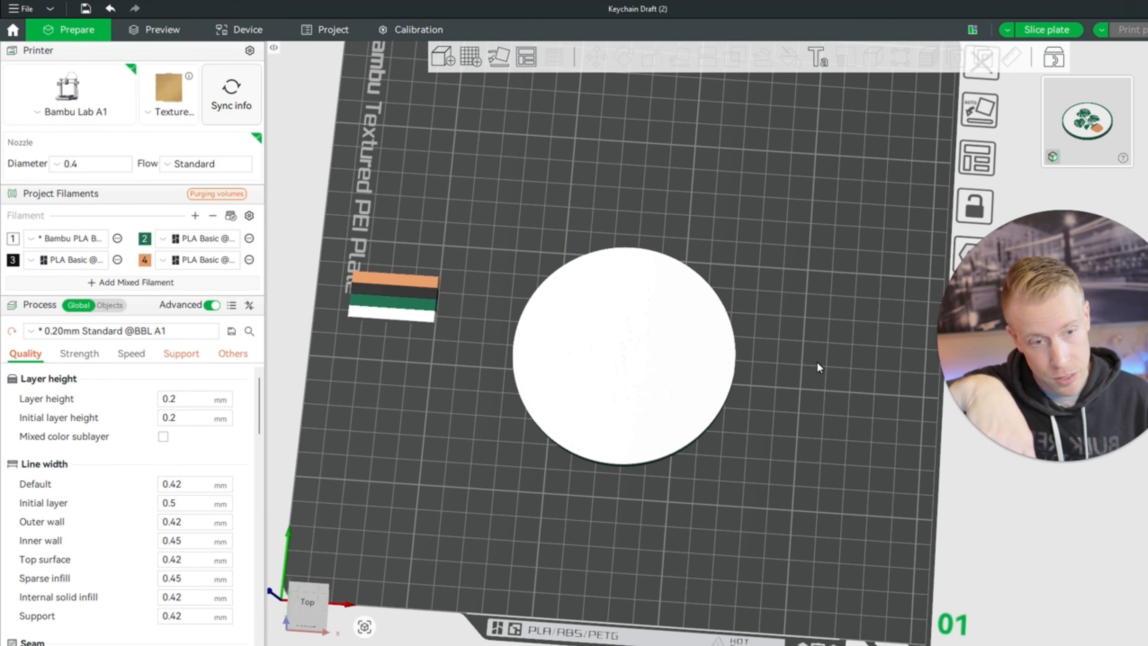
{"action": "left_click_drag", "start_coordinate": [757, 464], "coordinate": [761, 438]}
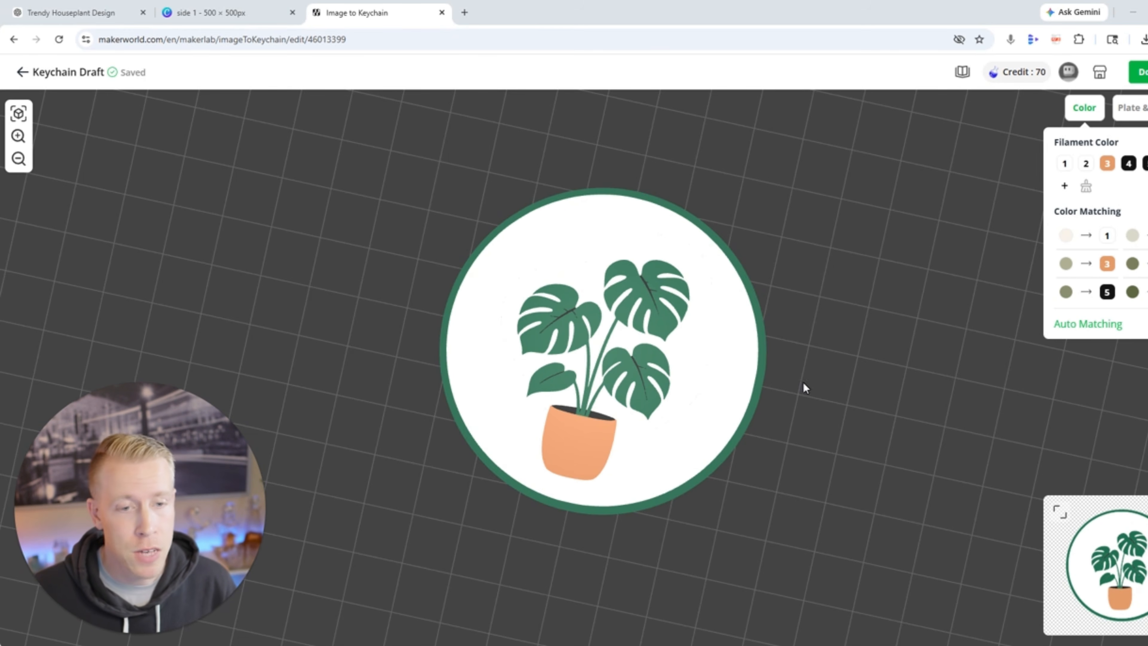
{"action": "scroll", "coordinate": [823, 405], "scroll_direction": "down", "scroll_amount": 1}
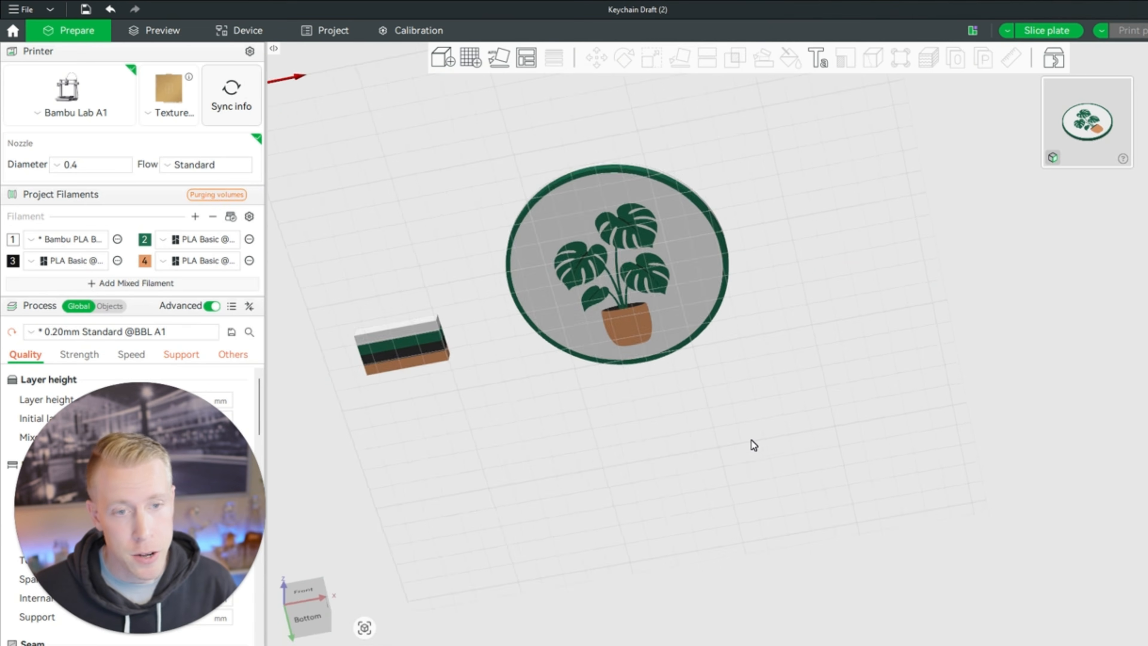
{"action": "left_click_drag", "start_coordinate": [752, 440], "coordinate": [757, 496]}
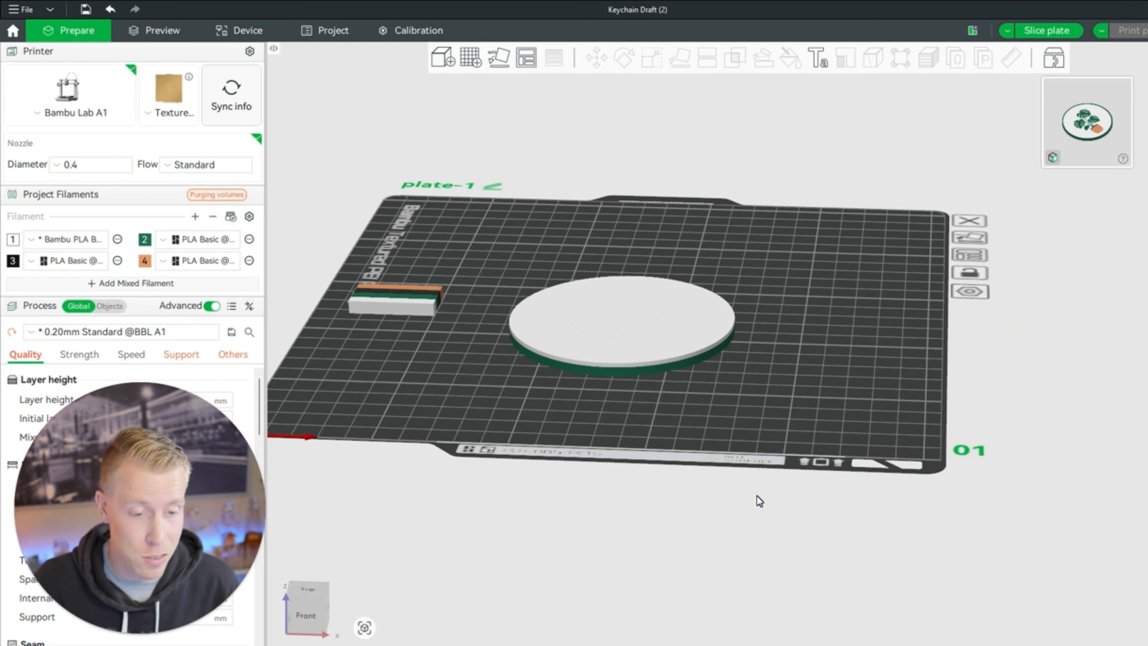
Switch to the browser, leave the plant keychain draft, and delete the plant image from the circular frame in the Canva design.
{"action": "left_click", "coordinate": [649, 621]}
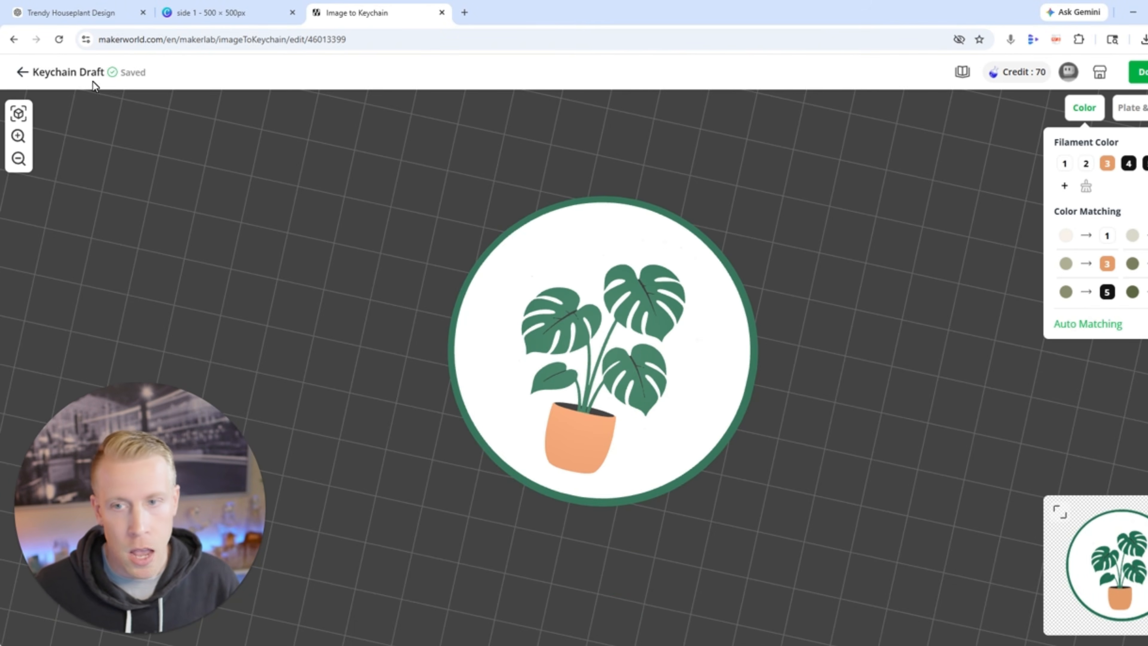
{"action": "left_click", "coordinate": [22, 73]}
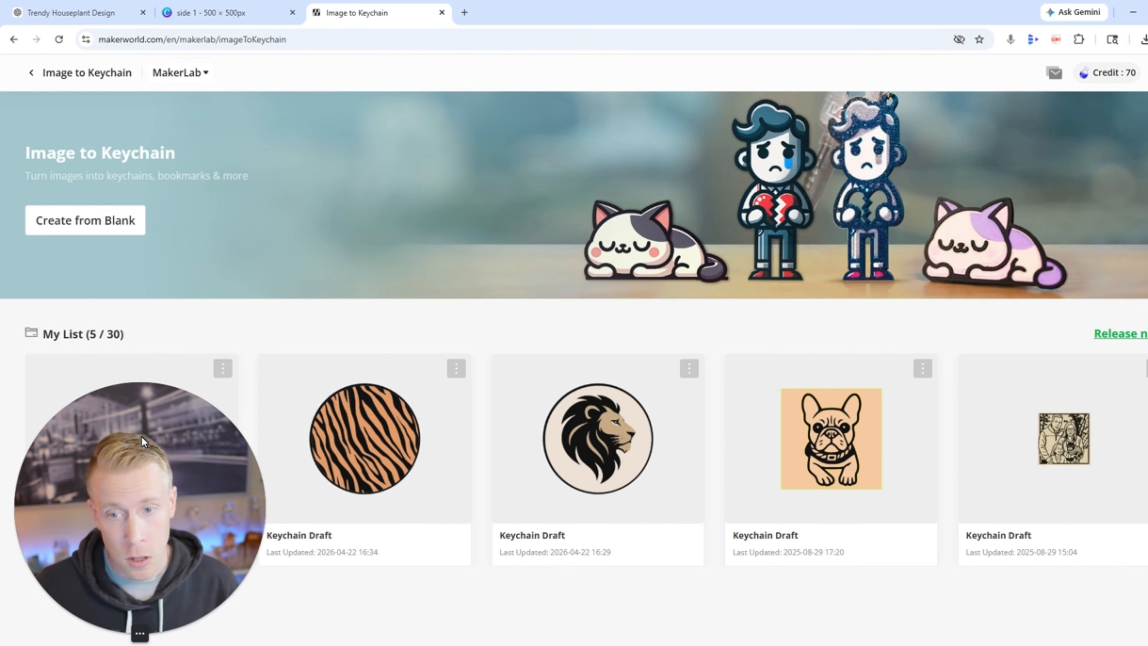
{"action": "left_click", "coordinate": [251, 16]}
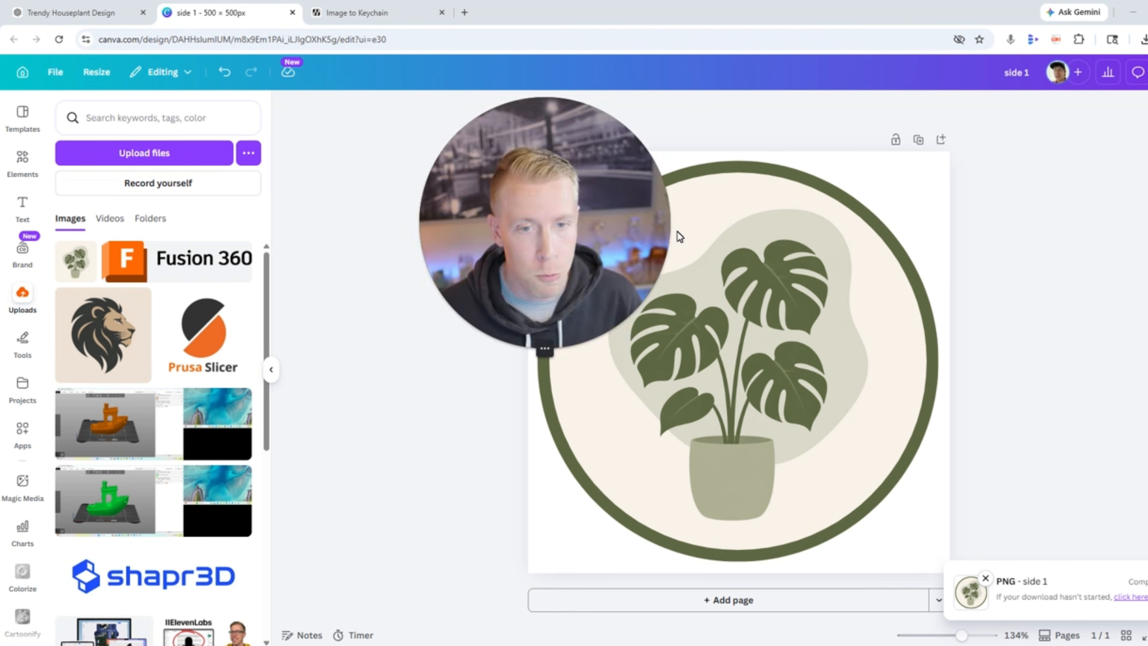
{"action": "left_click", "coordinate": [736, 356]}
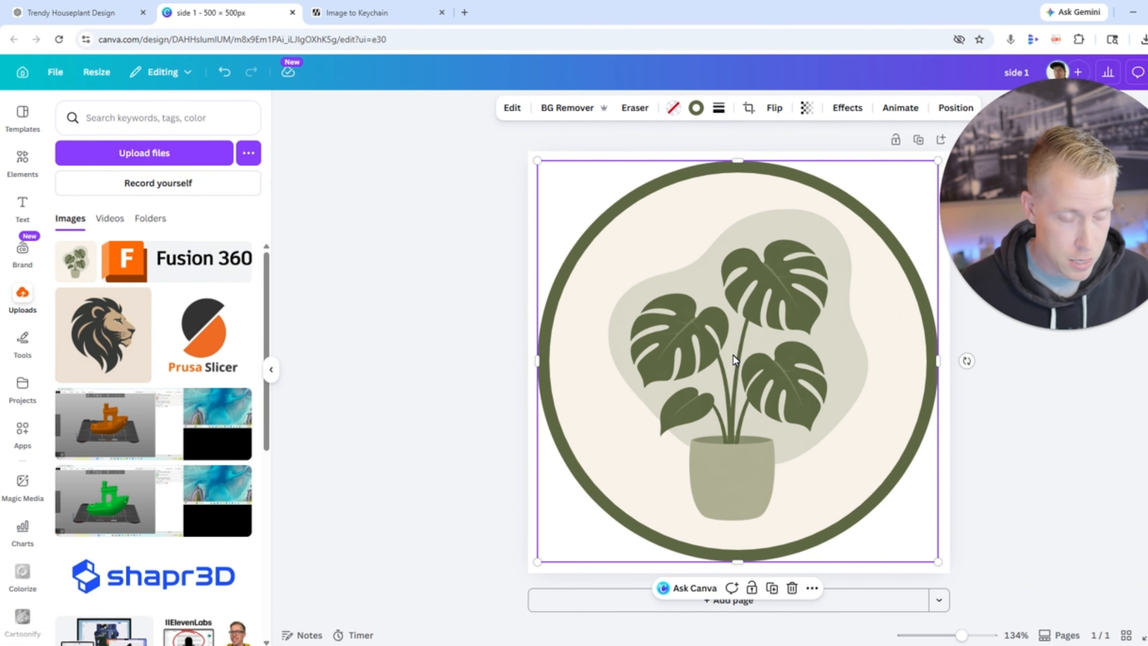
{"action": "key", "text": "Delete"}
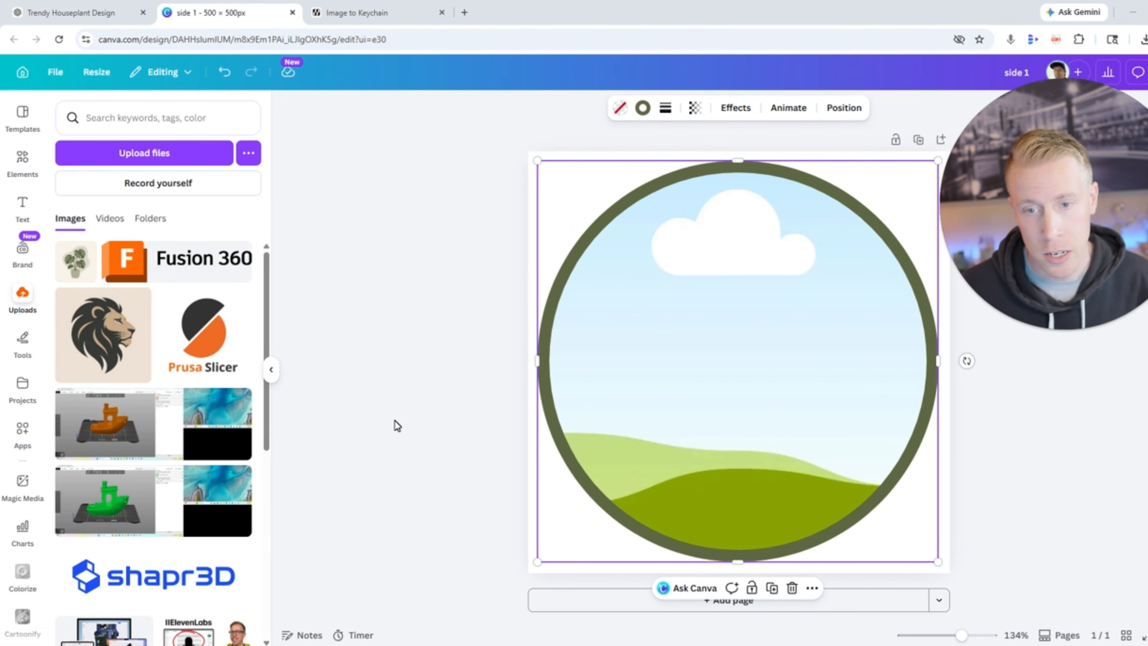
Search the Canva elements for "design" graphics and fill the circular frame with the pink floral pattern.
{"action": "left_click", "coordinate": [23, 161]}
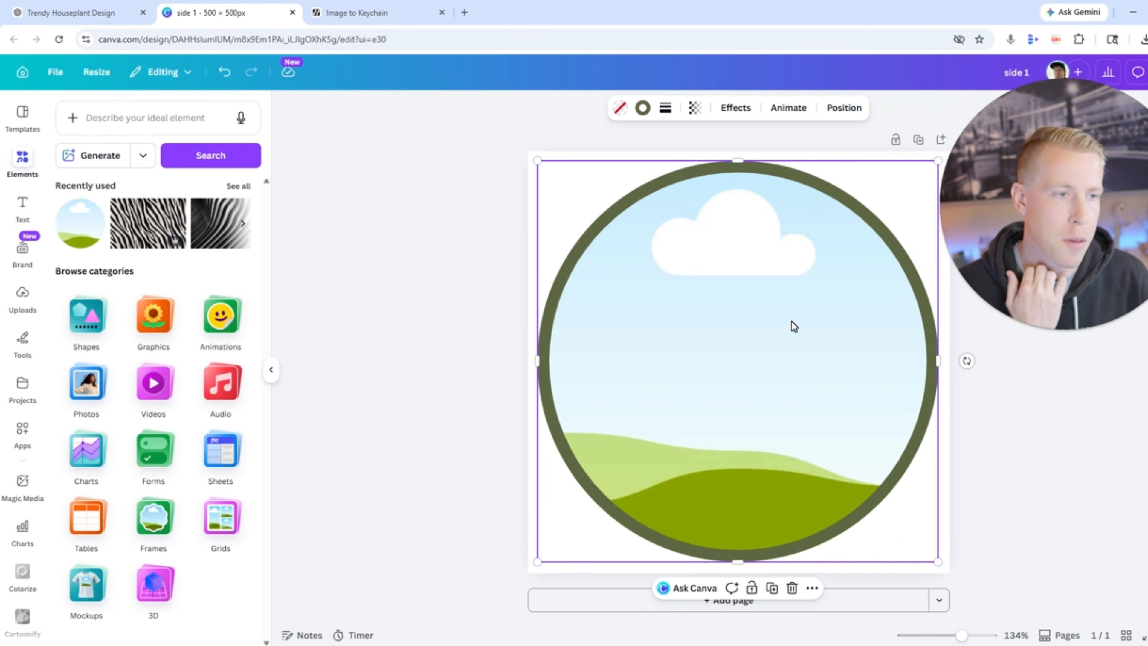
{"action": "left_click", "coordinate": [150, 118]}
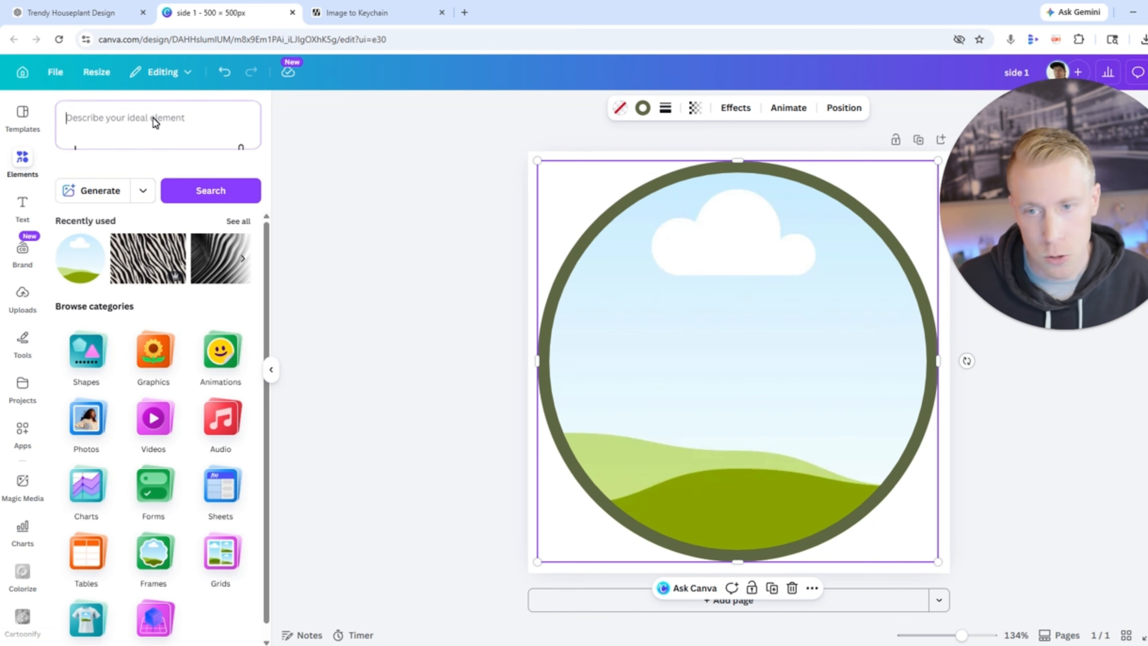
{"action": "type", "text": "design"}
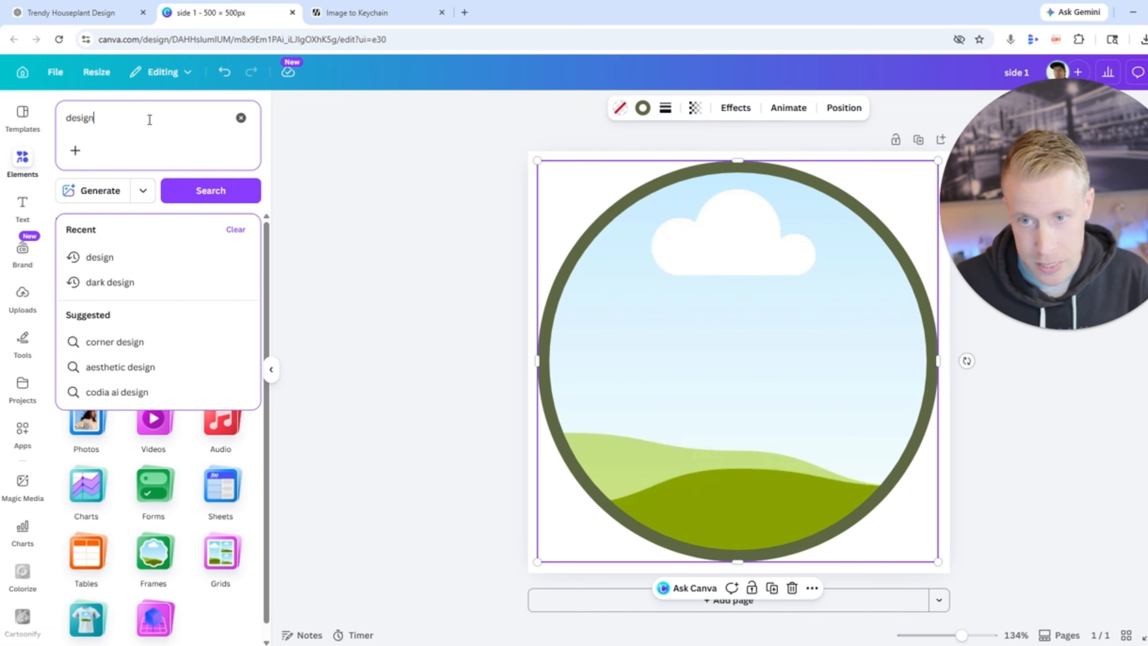
{"action": "key", "text": "Return"}
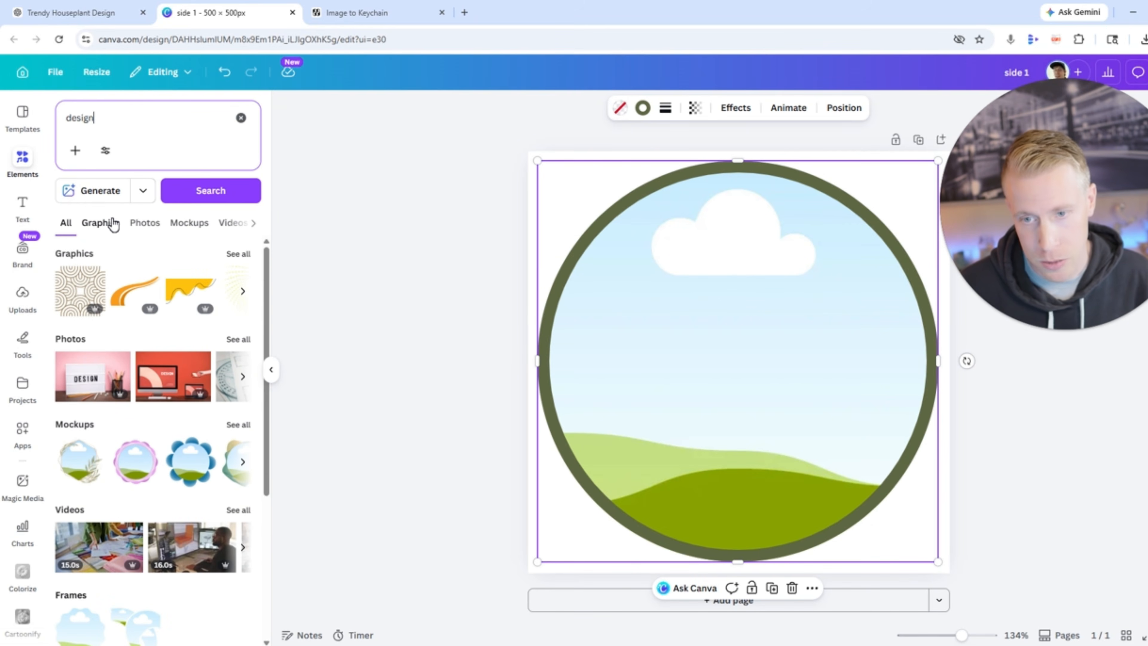
{"action": "left_click", "coordinate": [101, 222]}
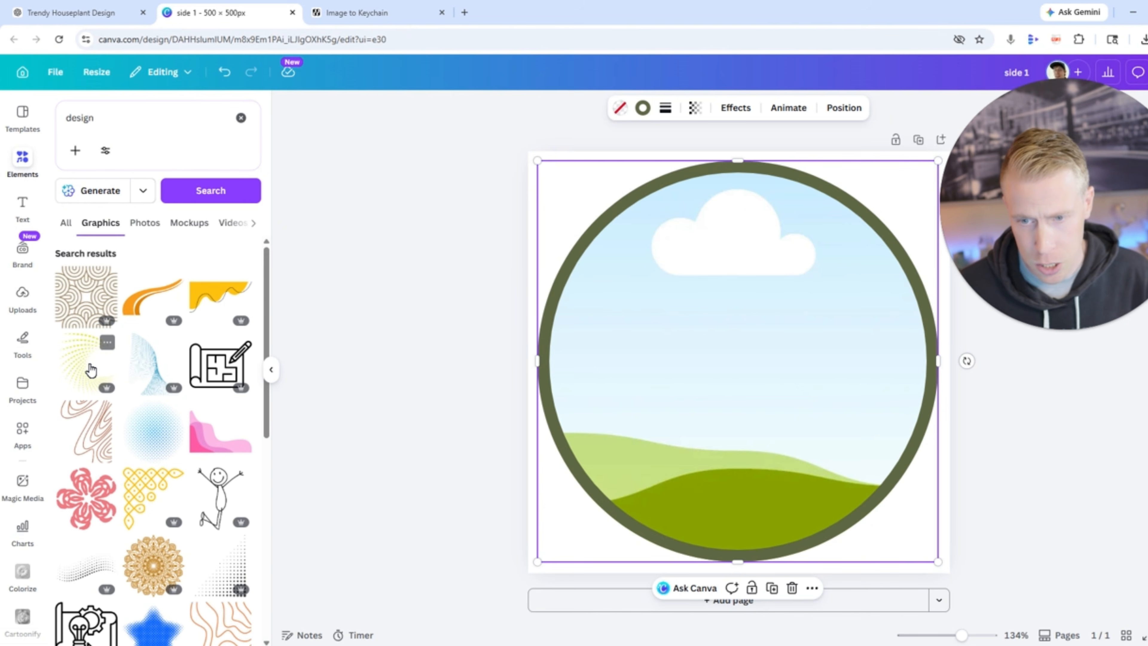
{"action": "left_click", "coordinate": [92, 512]}
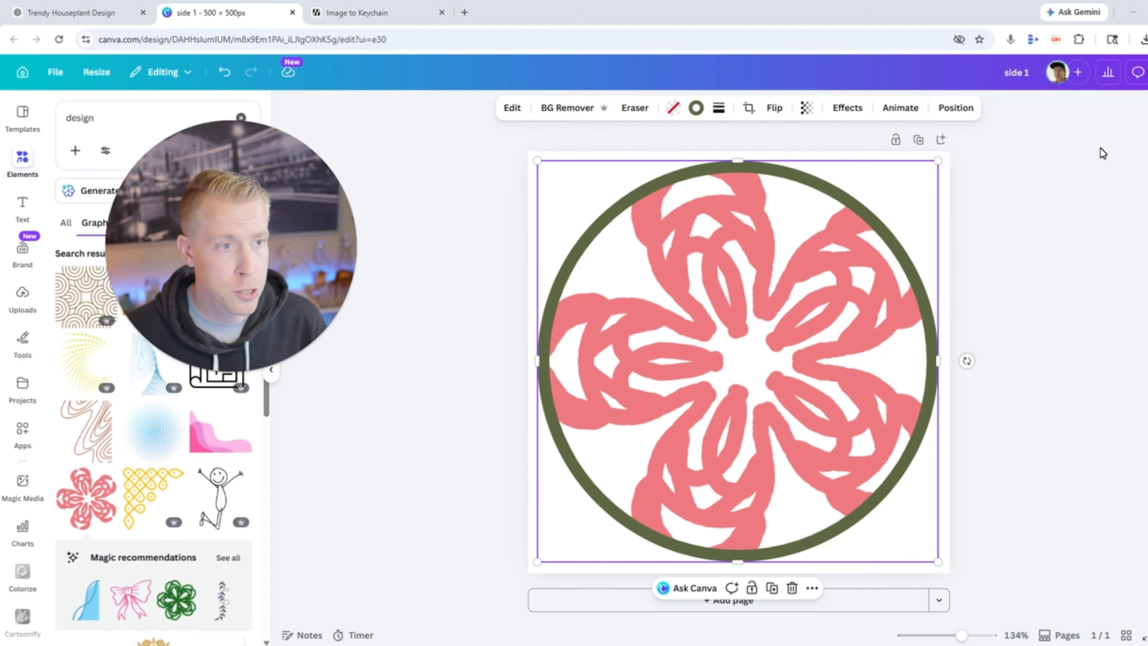
Rename the Canva design to "side 2".
{"action": "left_click", "coordinate": [1016, 72]}
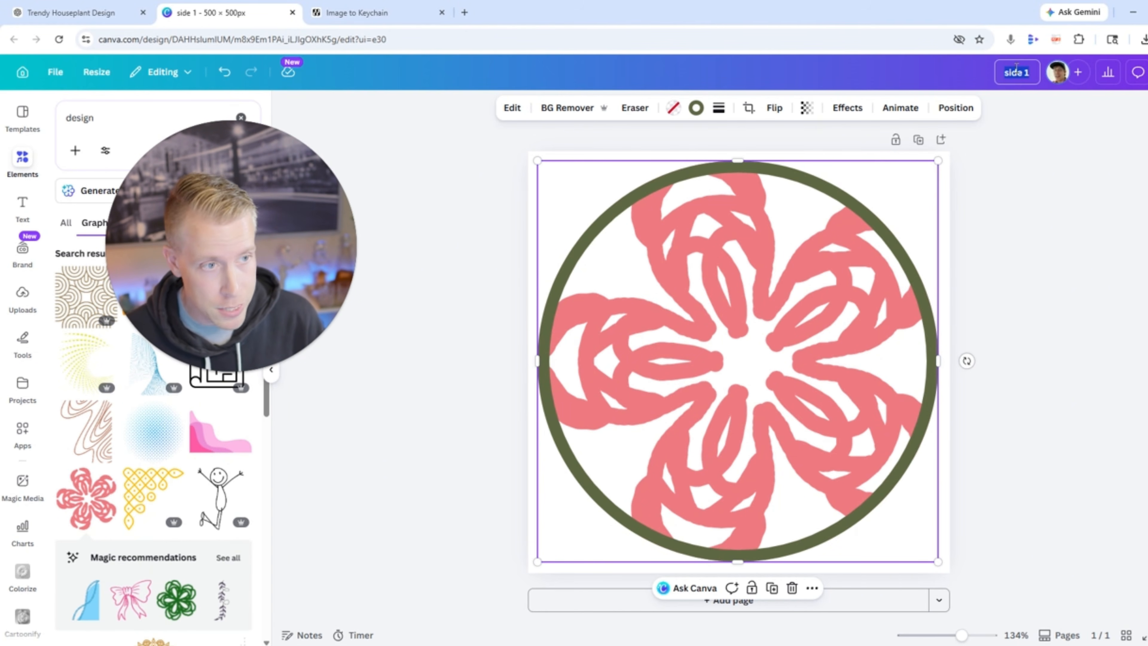
{"action": "key", "text": "End"}
{"action": "key", "text": "BackSpace"}
{"action": "type", "text": "2"}
{"action": "key", "text": "Return"}
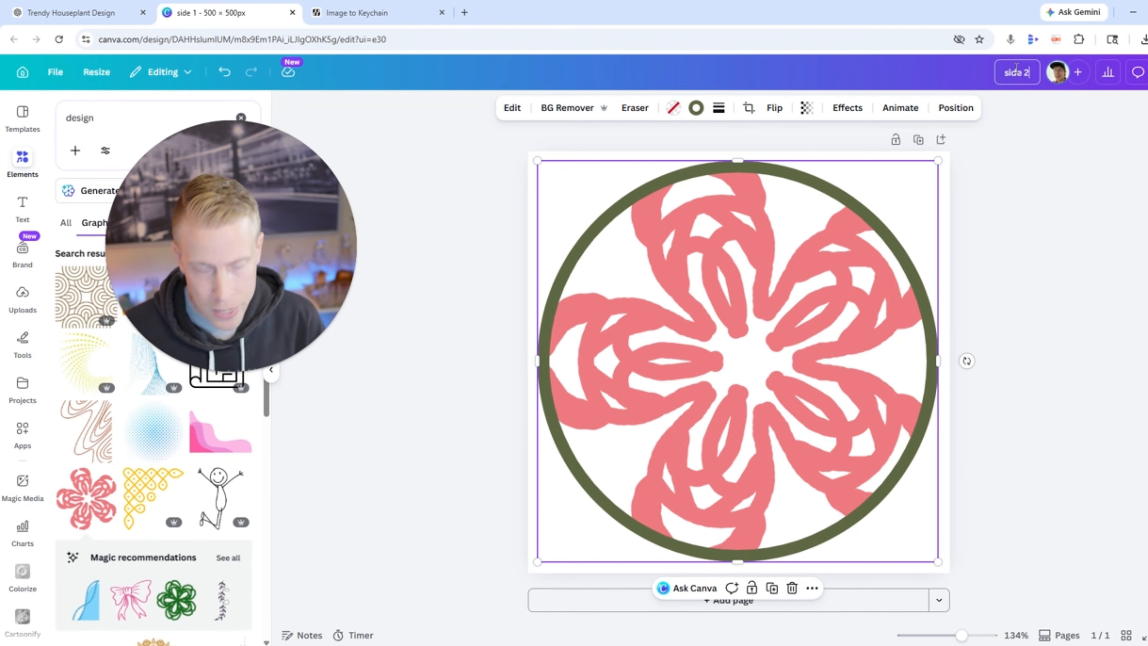
{"action": "left_click", "coordinate": [1050, 168]}
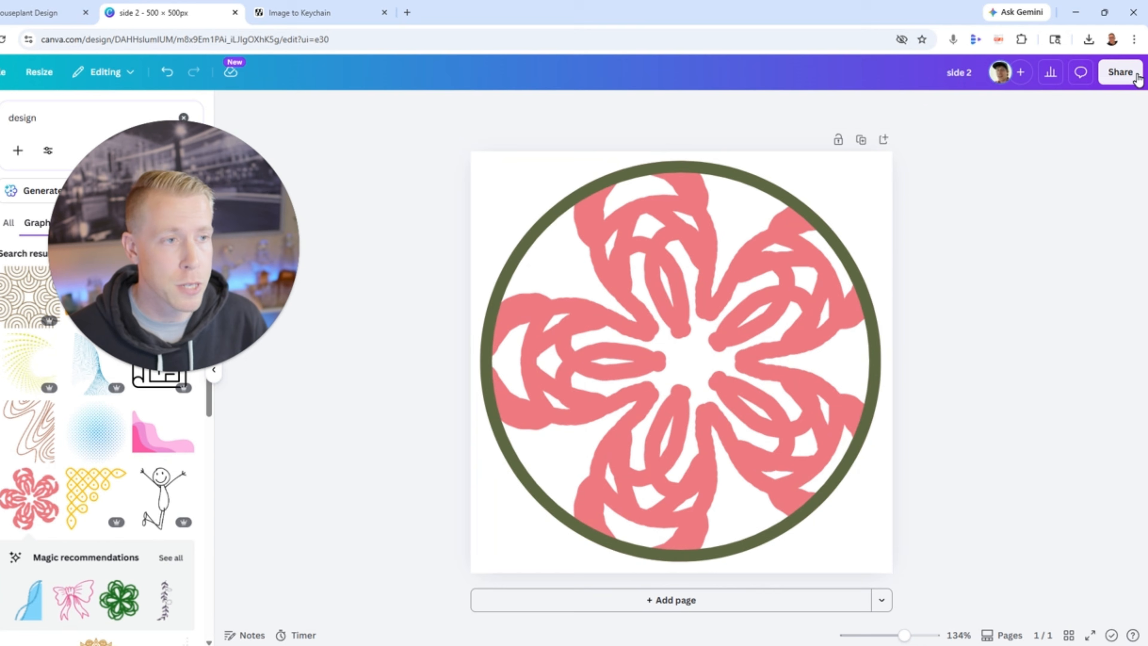
Download the side 2 design as a 500 × 500 px PNG.
{"action": "left_click", "coordinate": [1130, 74]}
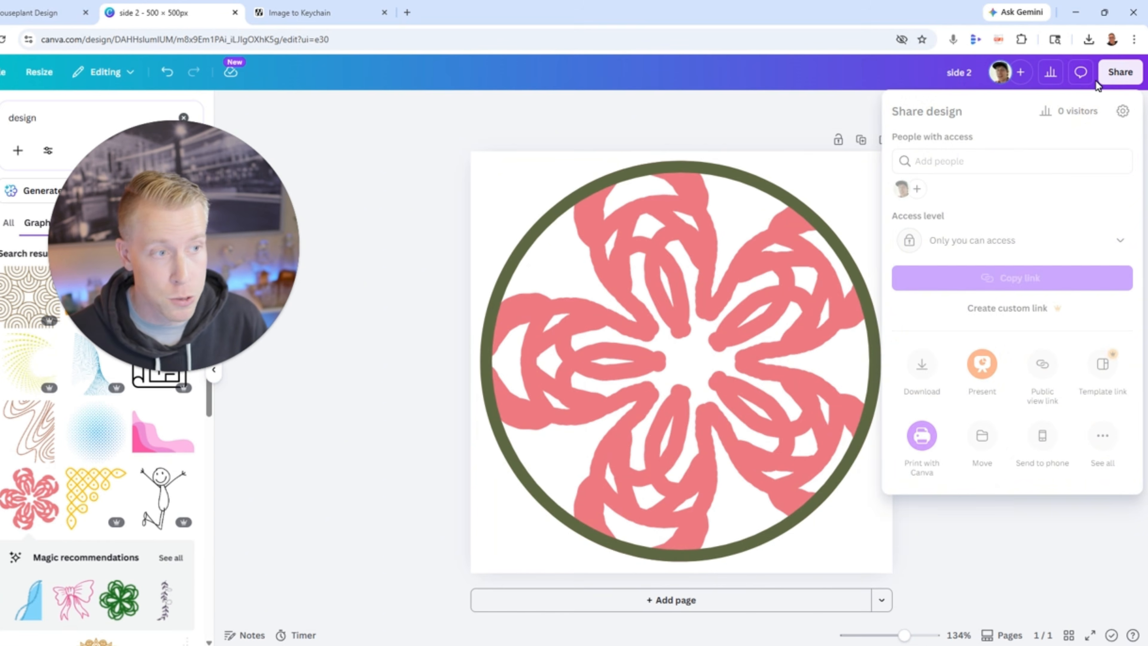
{"action": "left_click", "coordinate": [921, 368]}
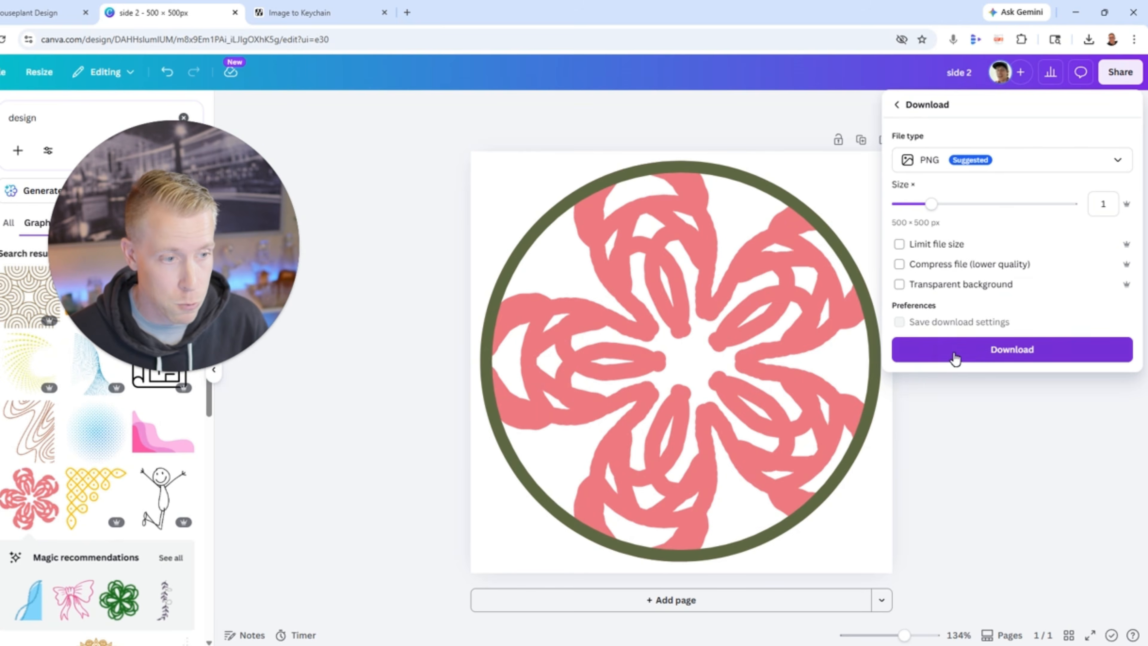
{"action": "left_click", "coordinate": [908, 354]}
Create a blank project in MakerWorld's Image to Keychain and upload the side 2 image from Downloads.
{"action": "left_click", "coordinate": [324, 14]}
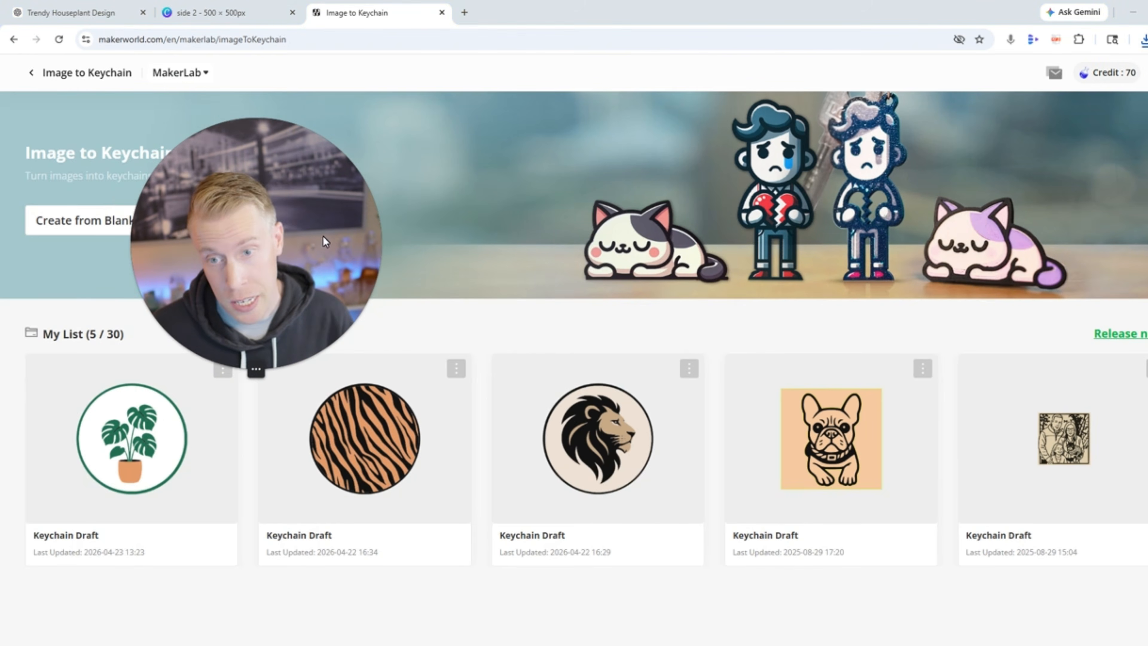
{"action": "left_click", "coordinate": [129, 225]}
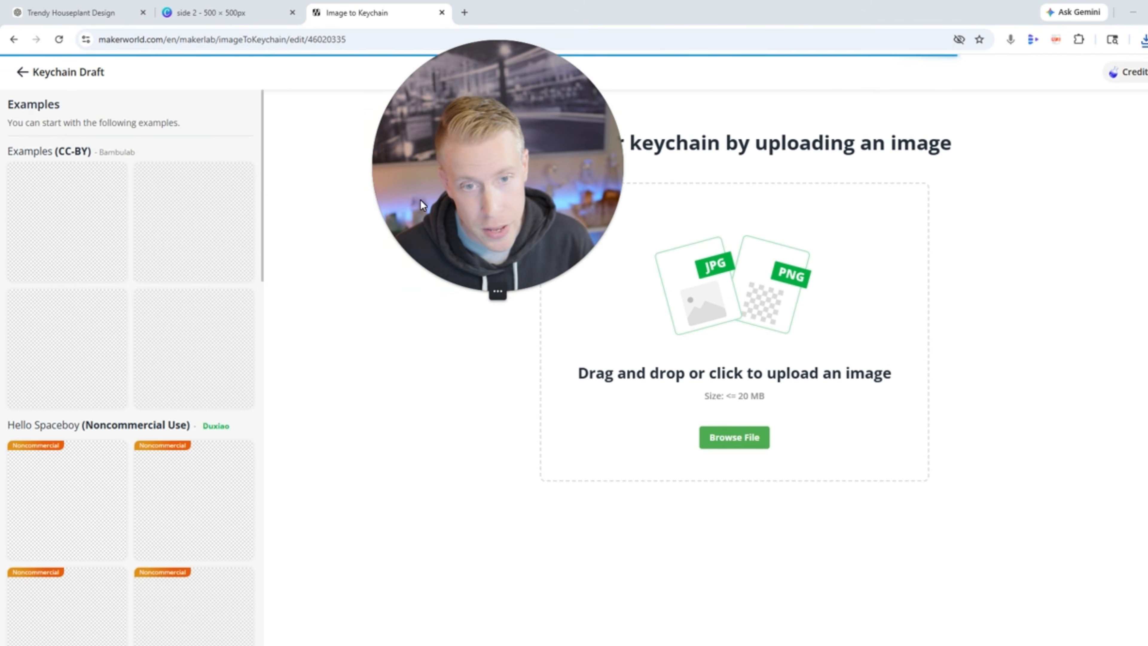
{"action": "left_click", "coordinate": [752, 436]}
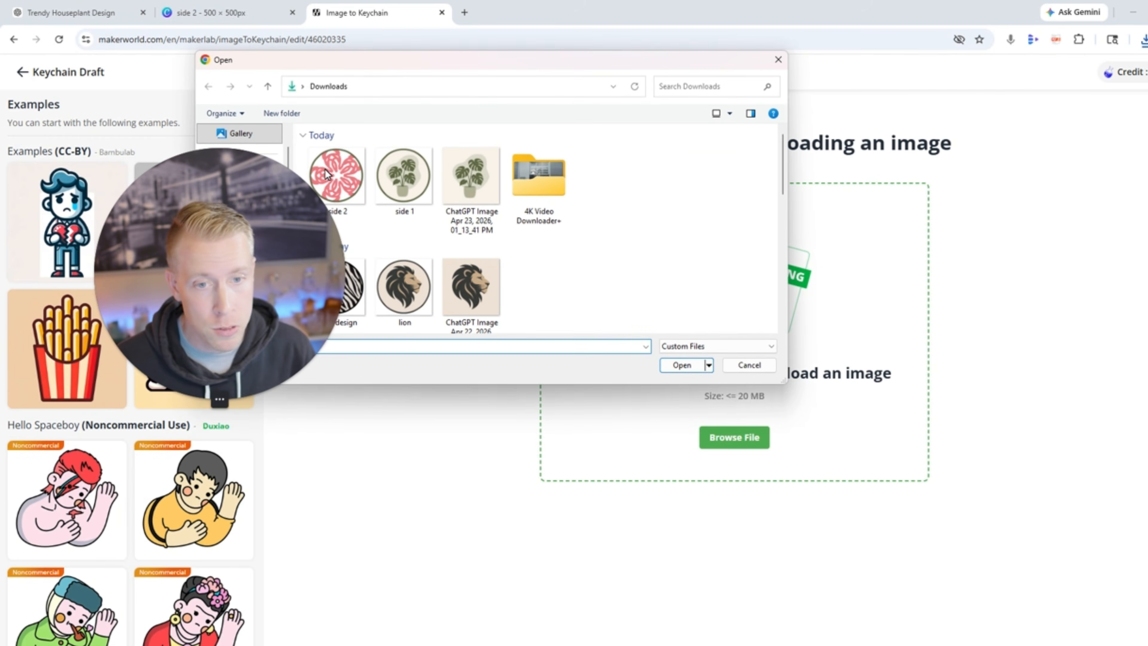
{"action": "double_click", "coordinate": [329, 167]}
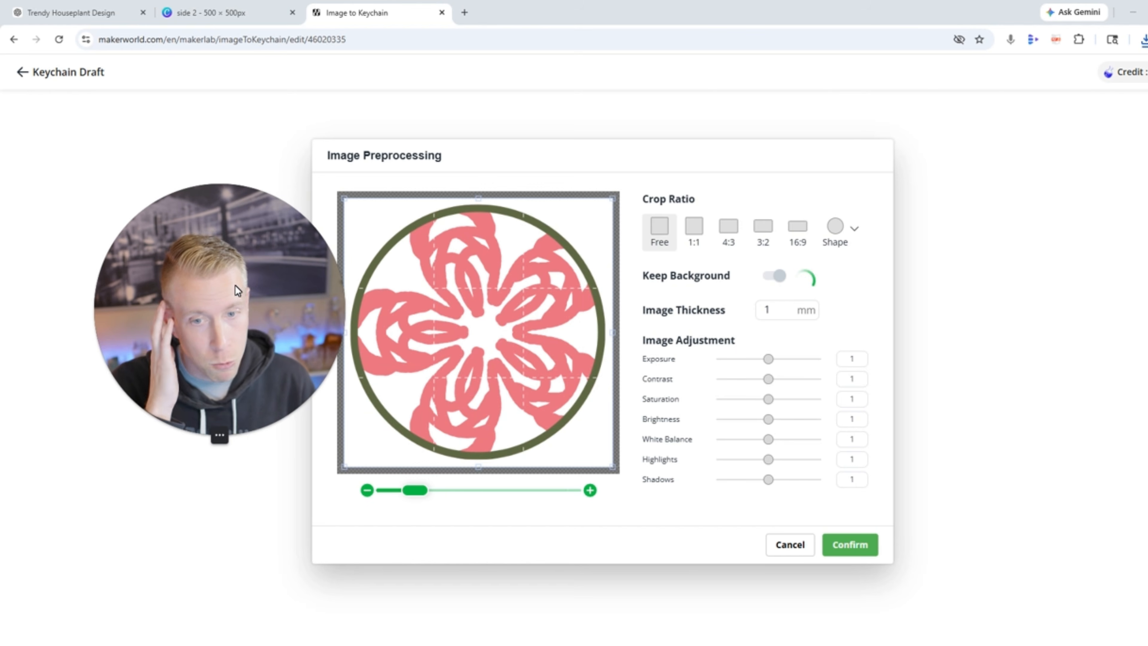
Crop the floral image to a circle and tighten the crop to the outer edge of the green border.
{"action": "left_click", "coordinate": [854, 229]}
{"action": "left_click", "coordinate": [816, 276]}
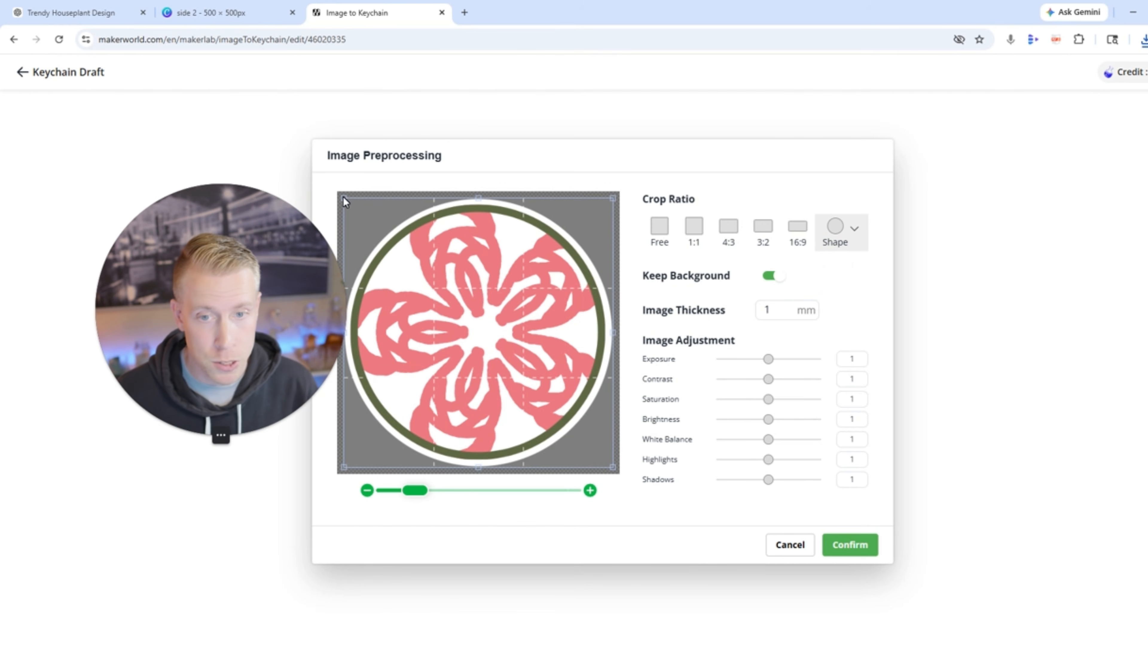
{"action": "left_click_drag", "start_coordinate": [344, 198], "coordinate": [349, 203]}
{"action": "left_click_drag", "start_coordinate": [254, 273], "coordinate": [218, 269]}
{"action": "left_click_drag", "start_coordinate": [218, 269], "coordinate": [190, 263]}
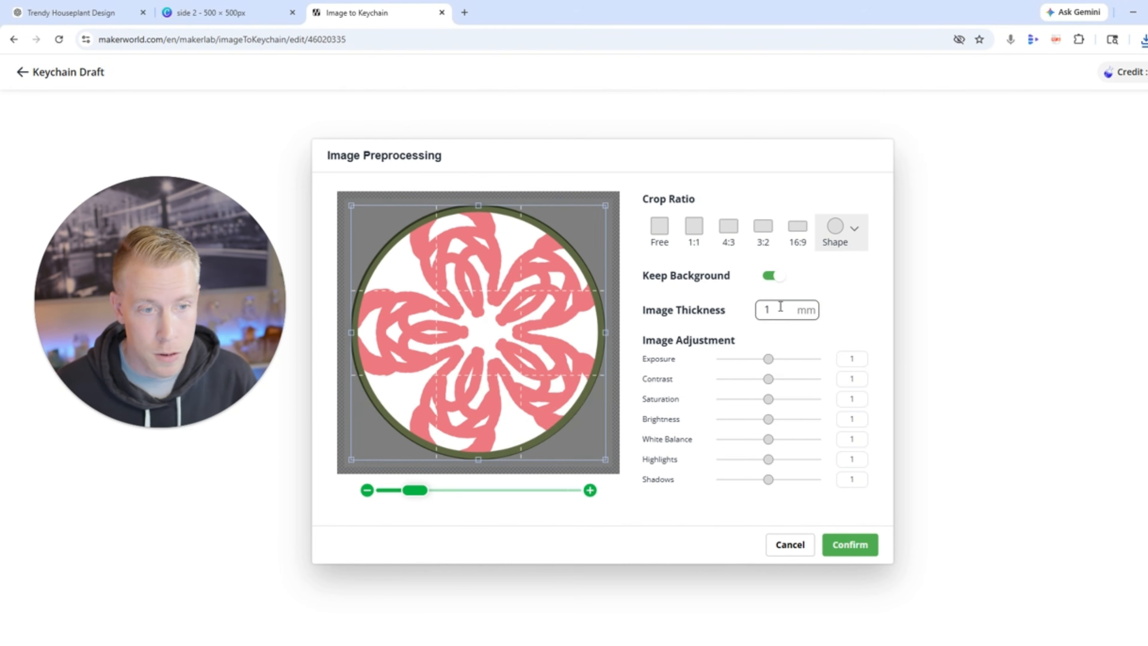
Finish the image preprocessing with a 2 mm thickness and Keep Background off, and accept the 4 Color matching.
{"action": "double_click", "coordinate": [780, 307]}
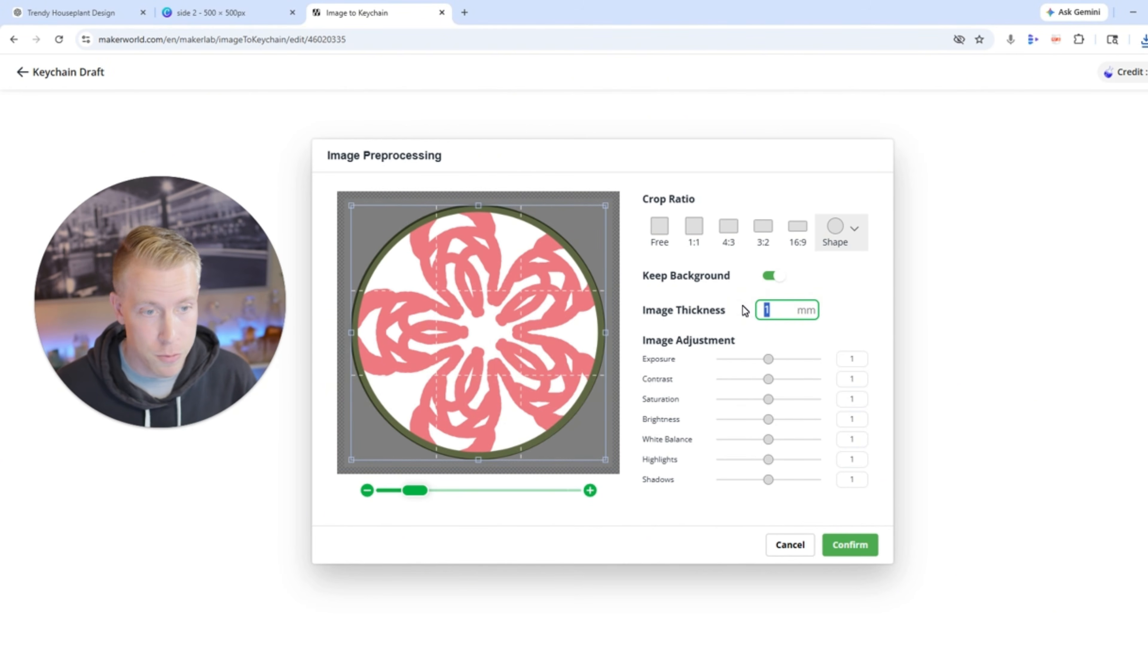
{"action": "type", "text": "2"}
{"action": "left_click", "coordinate": [773, 275]}
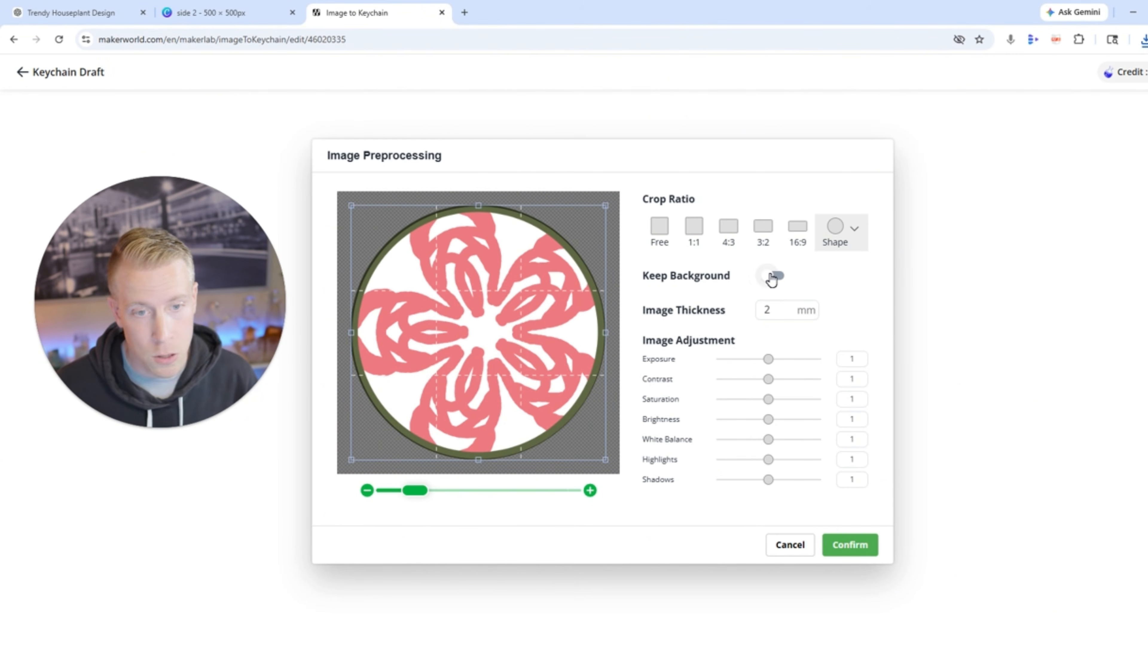
{"action": "left_click", "coordinate": [851, 545]}
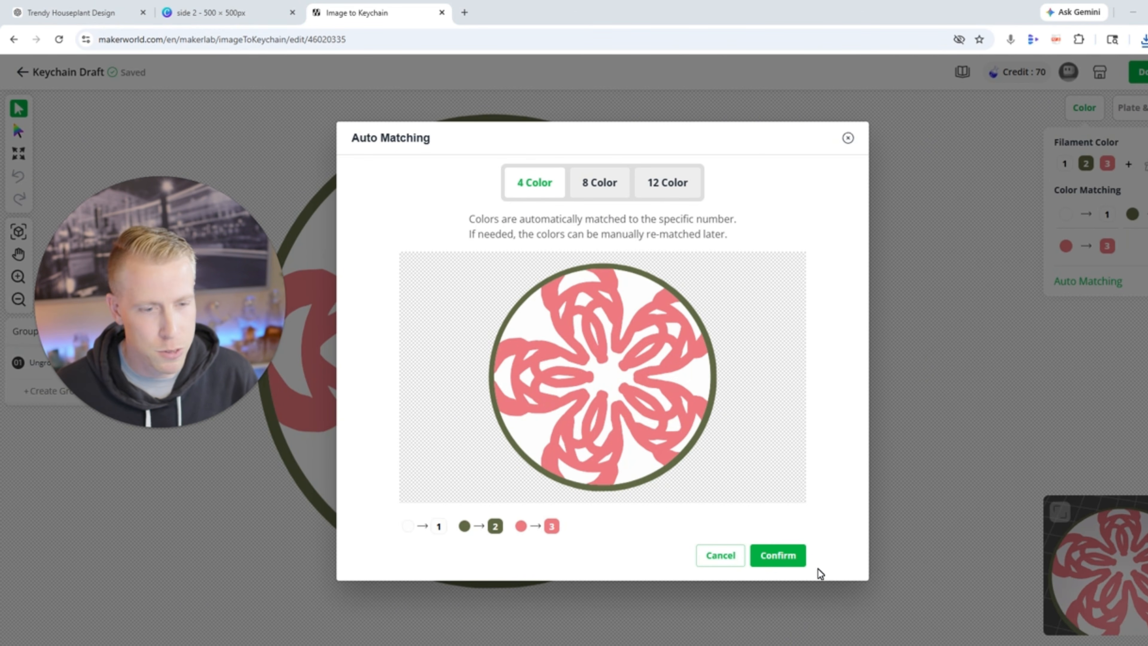
{"action": "left_click", "coordinate": [781, 558]}
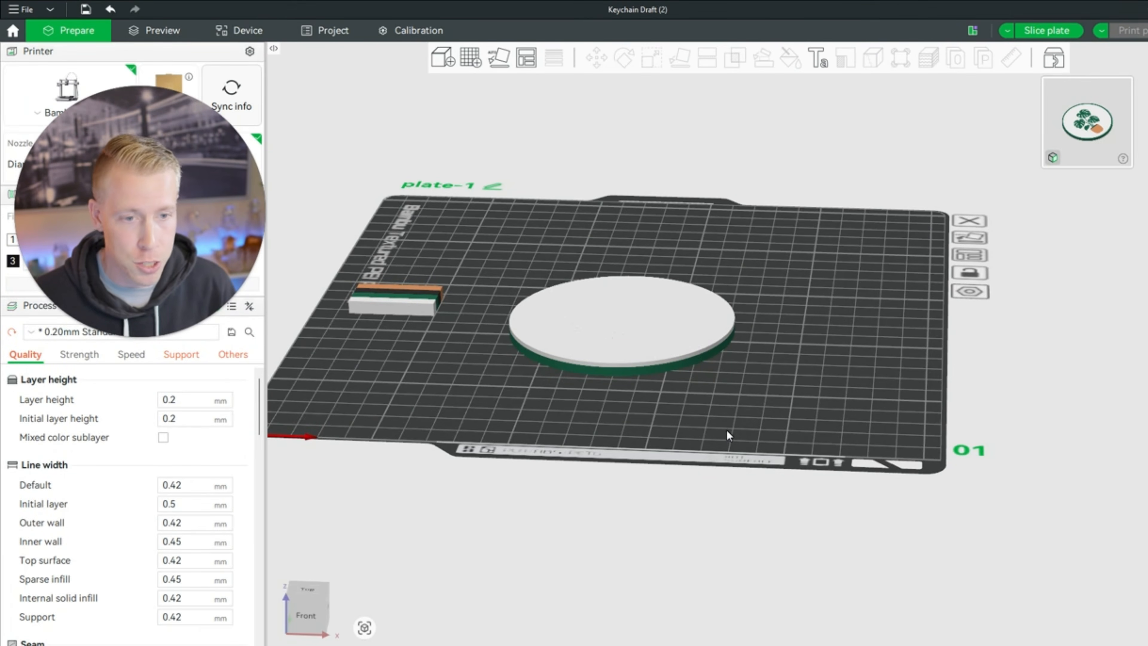
Switch to Bambu Studio and view the underside of the flipped plant model.
{"action": "scroll", "coordinate": [728, 436], "scroll_direction": "up", "scroll_amount": 5}
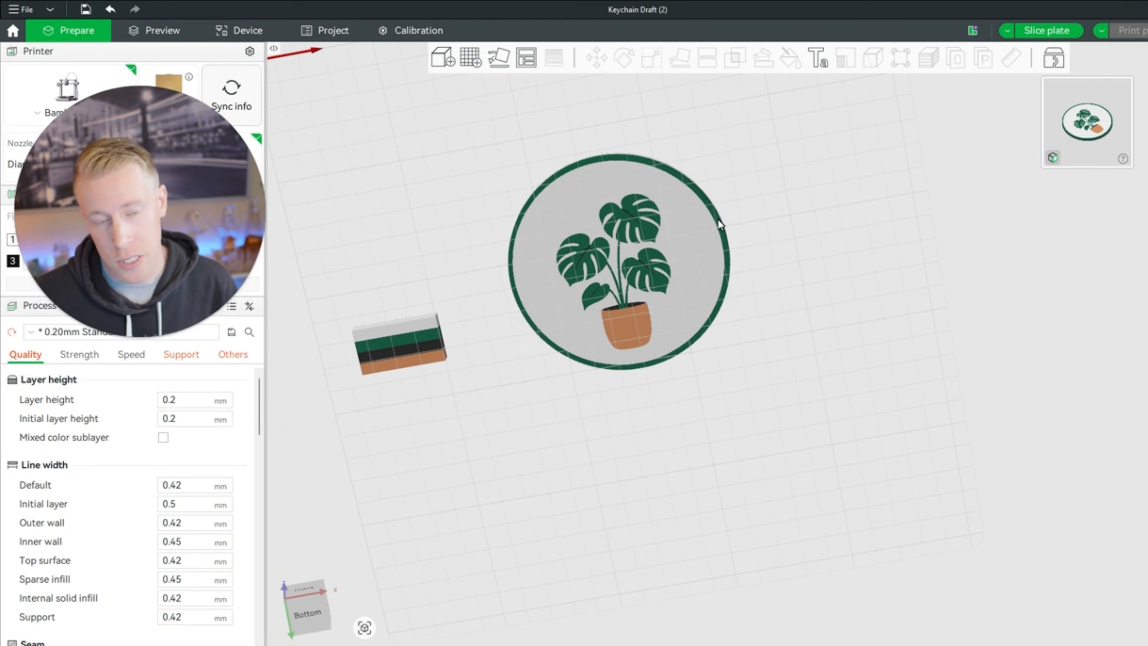
Switch to Image to Keychain in the browser and set filament colors 3 and 2 to the same dark green.
{"action": "scroll", "coordinate": [659, 345], "scroll_direction": "up", "scroll_amount": 3}
{"action": "right_click_drag", "start_coordinate": [771, 352], "coordinate": [779, 425]}
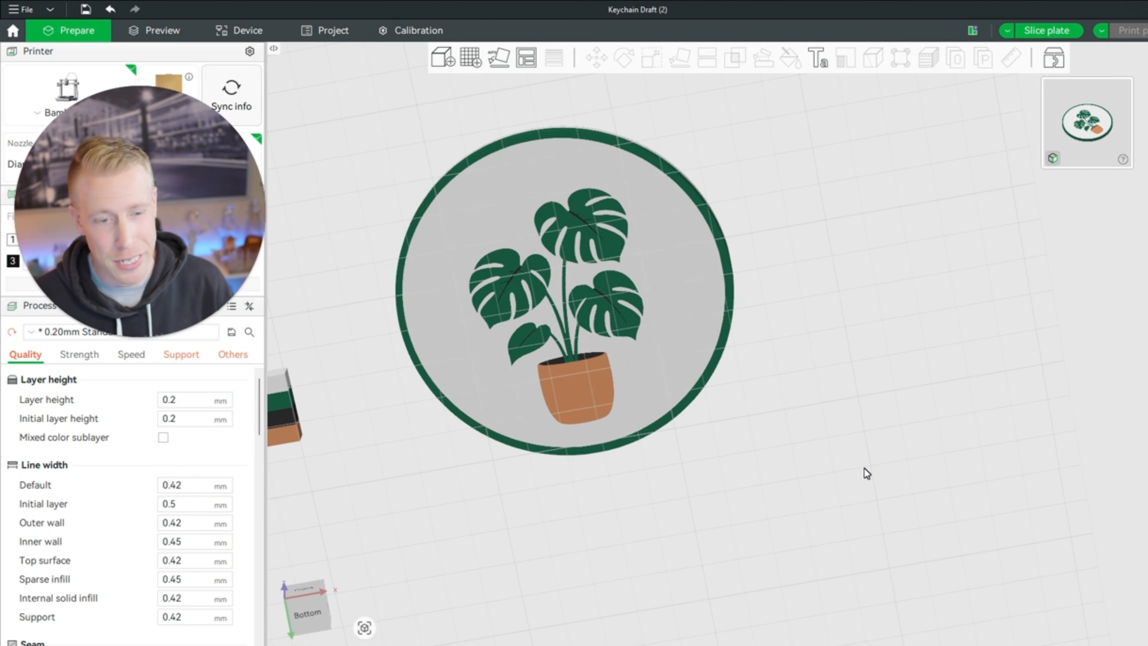
{"action": "left_click", "coordinate": [657, 604]}
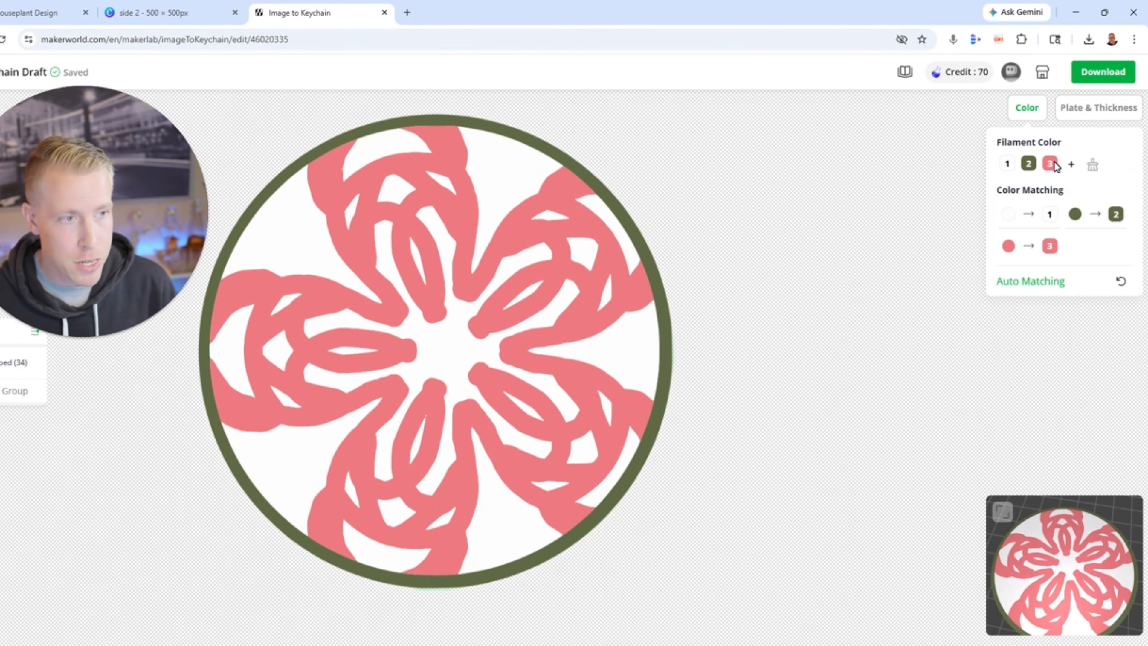
{"action": "left_click", "coordinate": [1053, 165]}
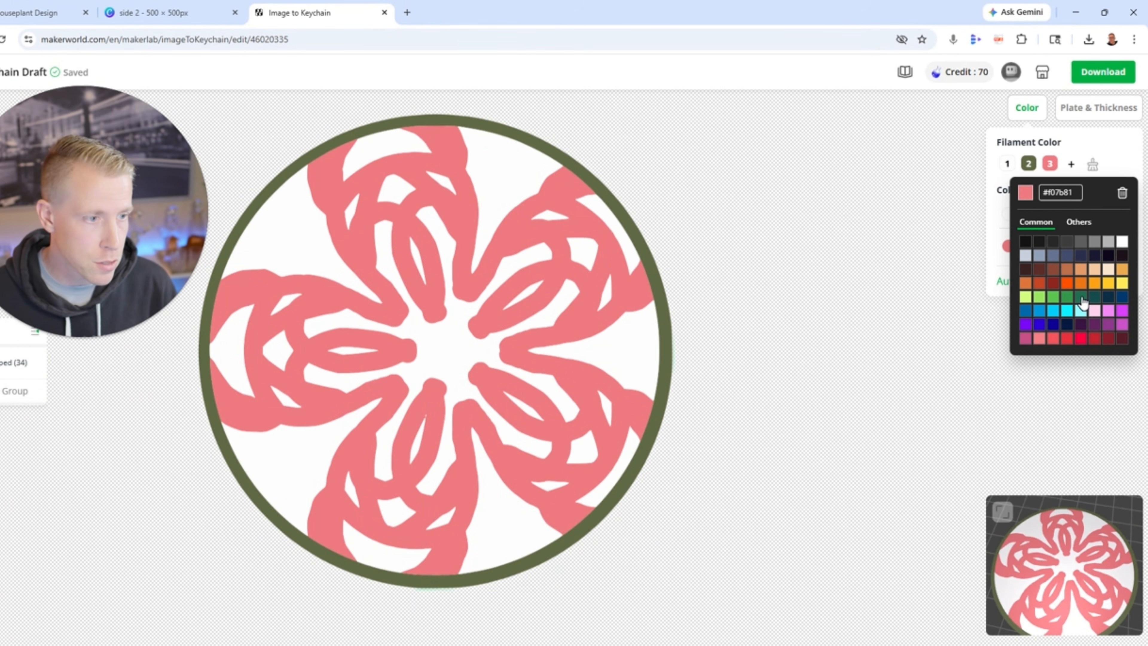
{"action": "left_click", "coordinate": [1081, 297]}
{"action": "left_click", "coordinate": [1029, 163]}
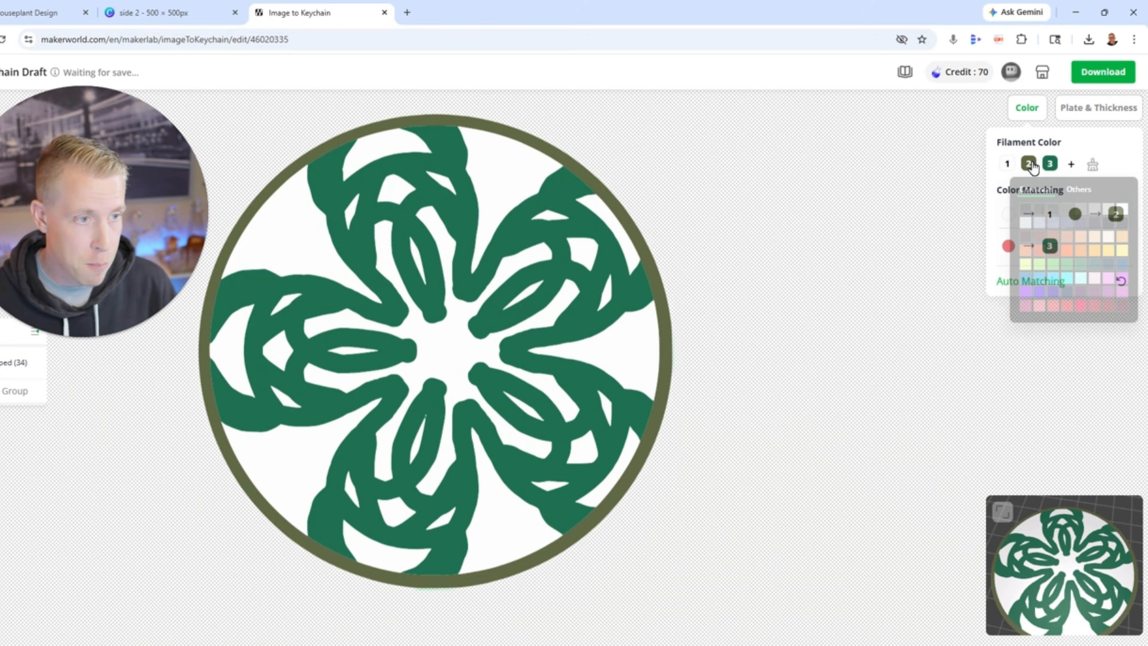
{"action": "left_click", "coordinate": [1067, 298]}
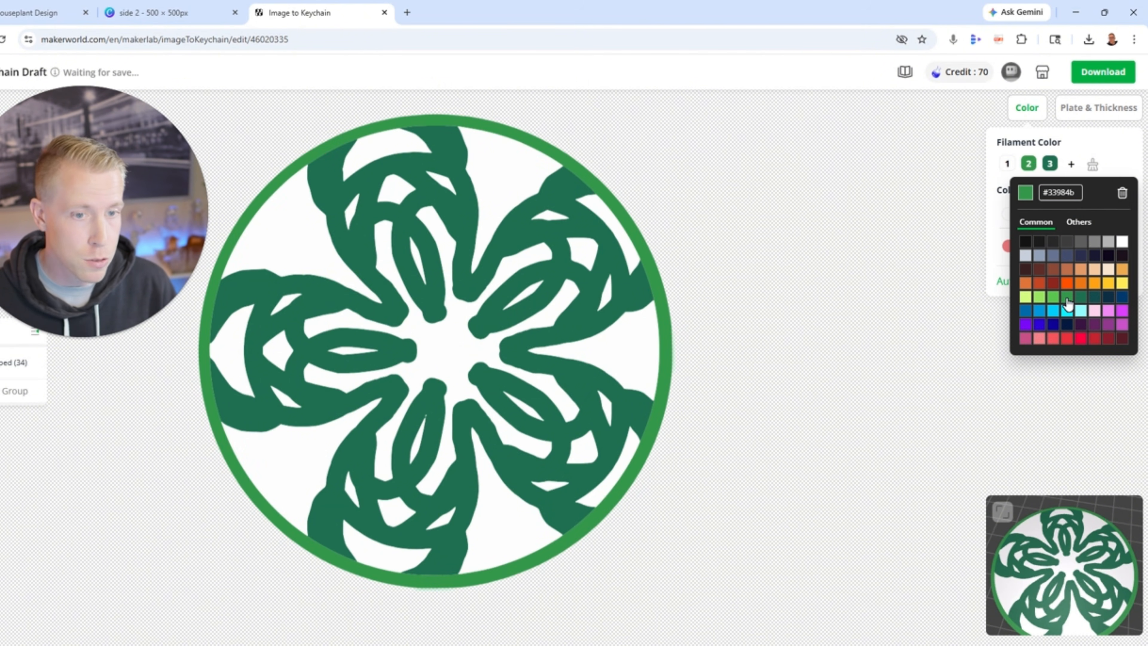
{"action": "left_click", "coordinate": [1080, 298]}
{"action": "left_click", "coordinate": [765, 187]}
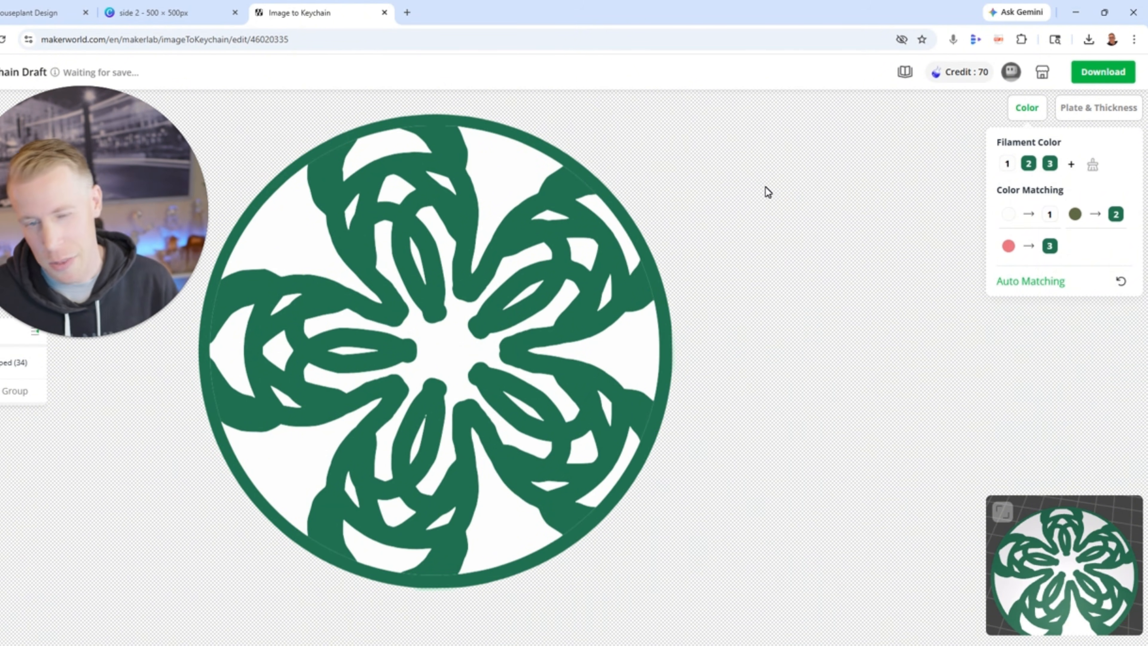
Download the recolored floral model as a 3MF file.
{"action": "left_click", "coordinate": [1106, 75]}
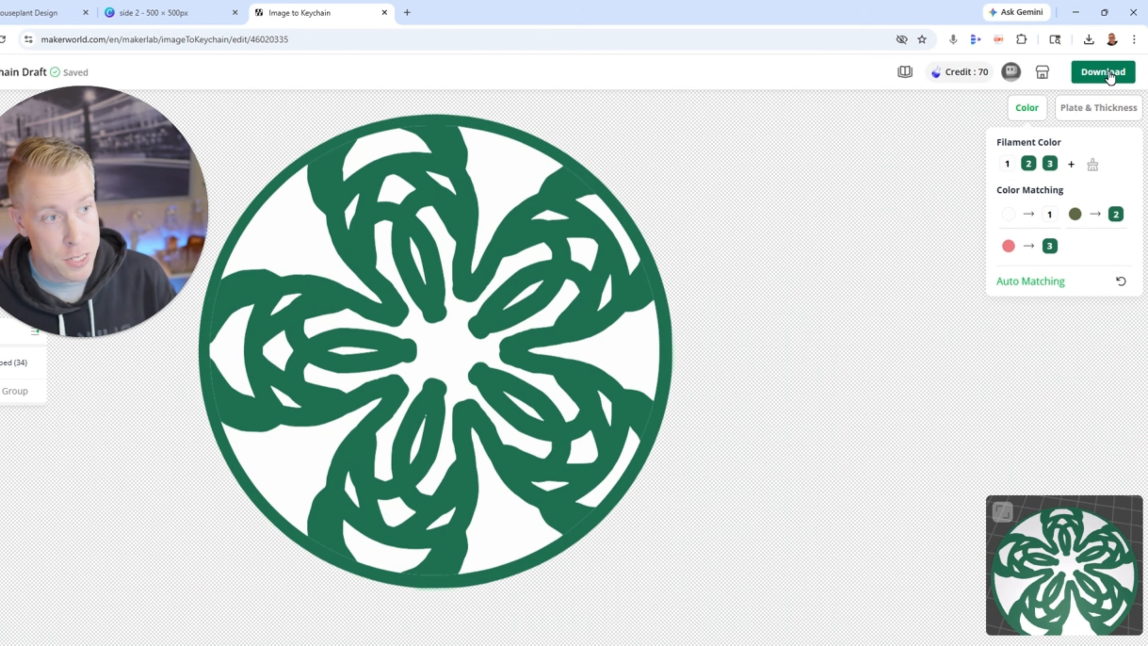
{"action": "mouse_move", "coordinate": [549, 432]}
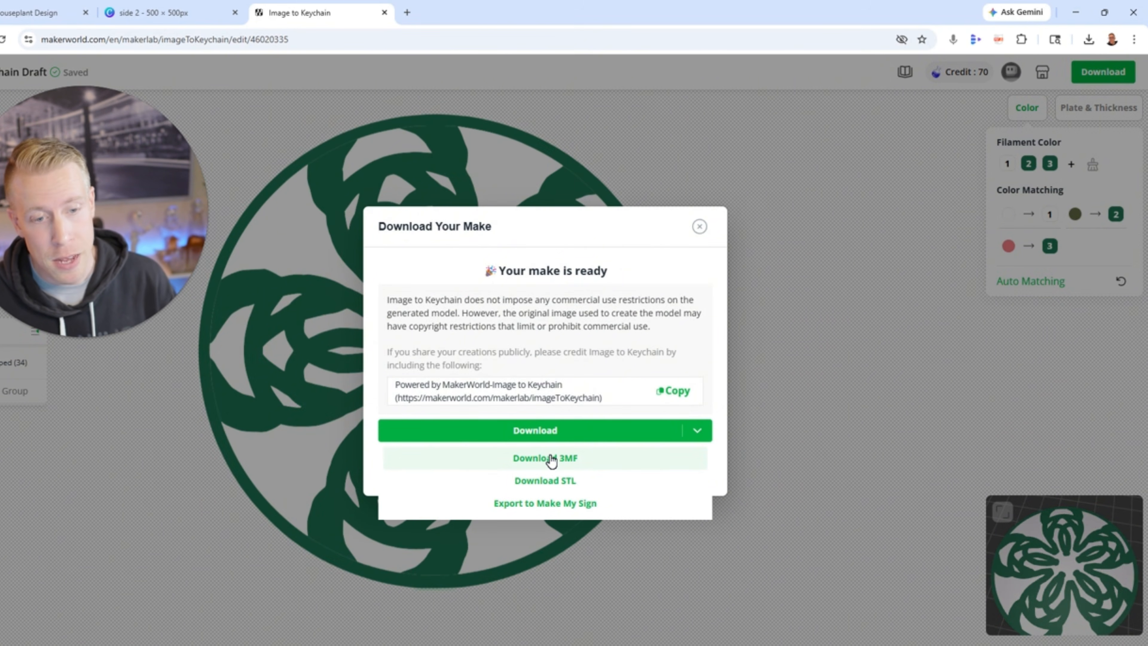
{"action": "left_click", "coordinate": [545, 458]}
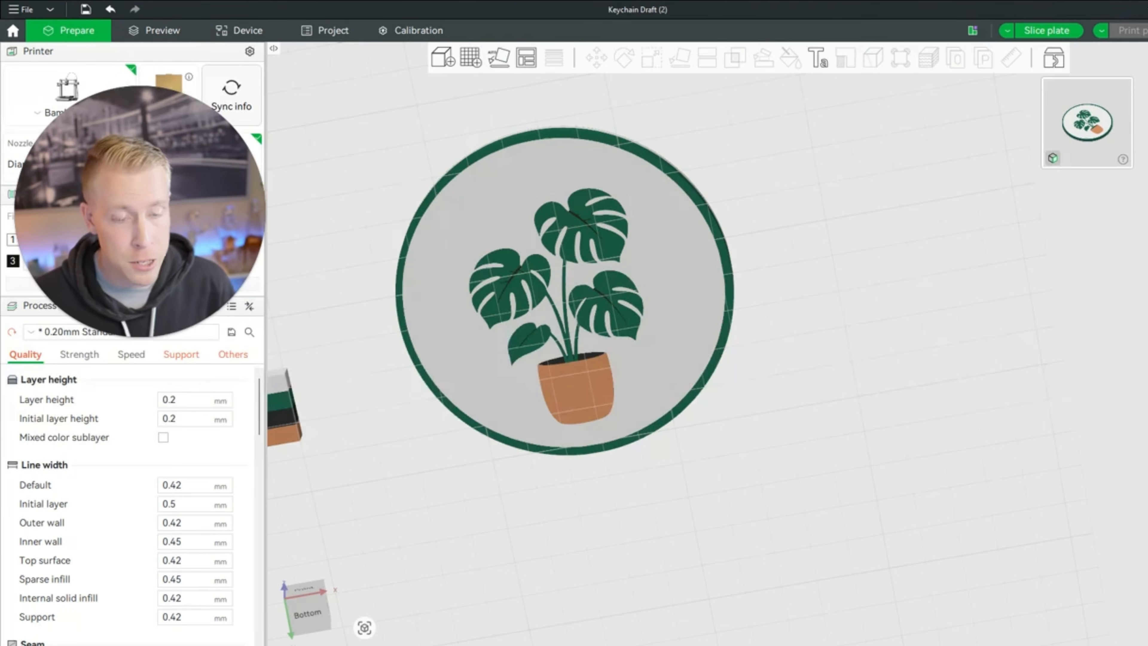
Switch to Bambu Studio and import Keychain Draft (3).3mf from Downloads as geometry only.
{"action": "left_click_drag", "start_coordinate": [802, 362], "coordinate": [785, 312]}
{"action": "scroll", "coordinate": [785, 311], "scroll_direction": "down", "scroll_amount": 5}
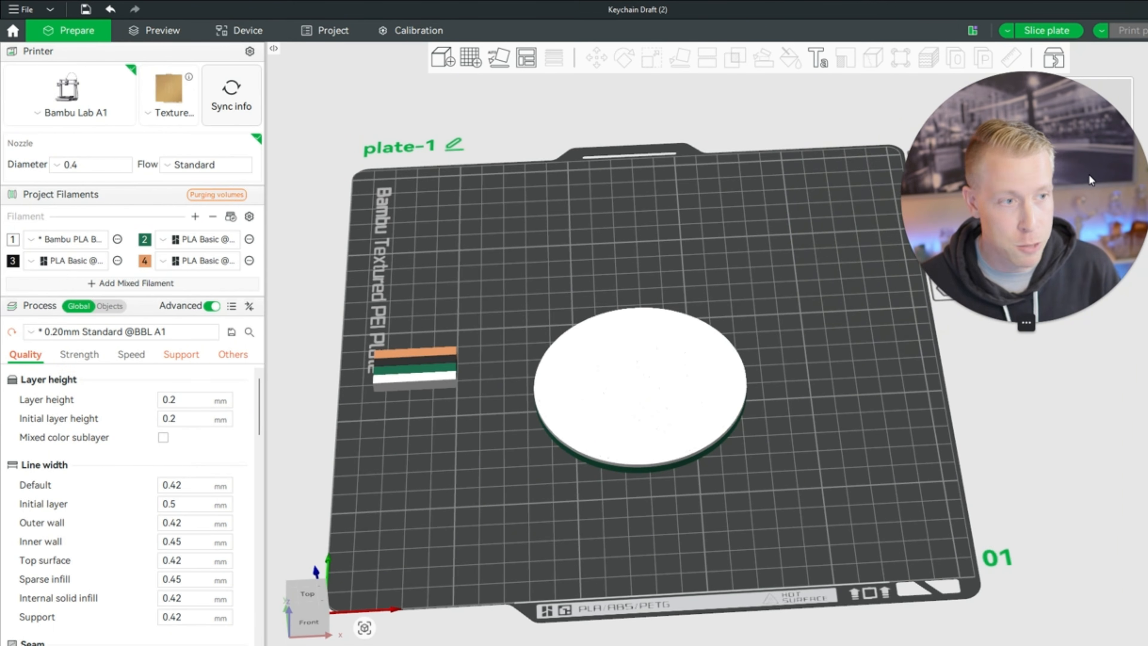
{"action": "key", "text": "2"}
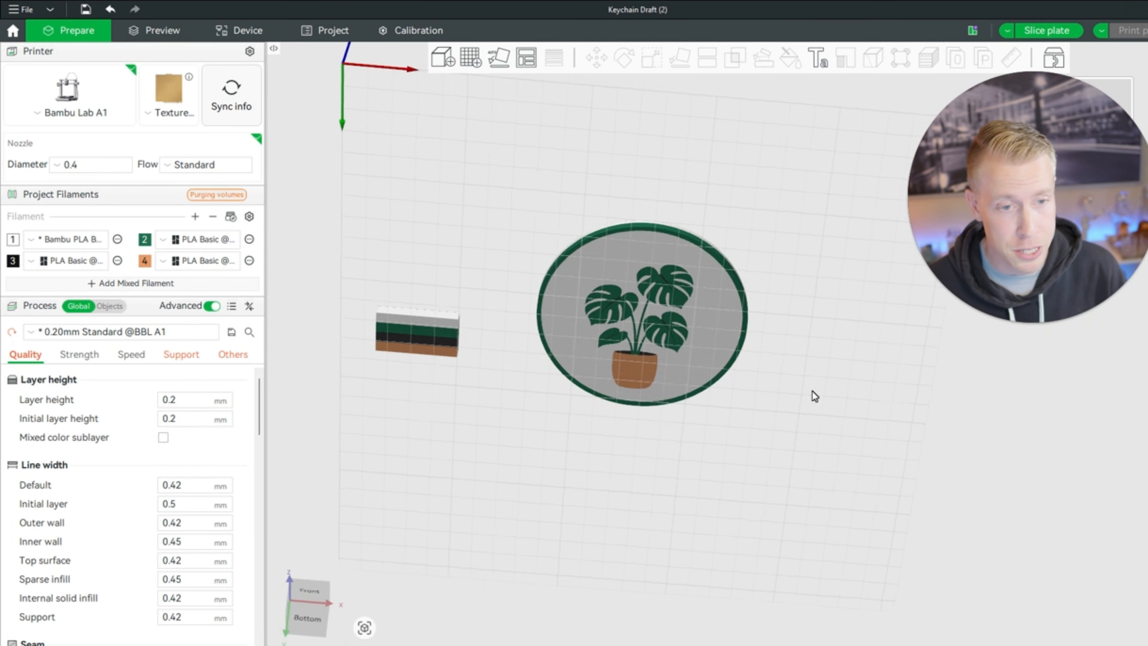
{"action": "key", "text": "0"}
{"action": "left_click", "coordinate": [448, 63]}
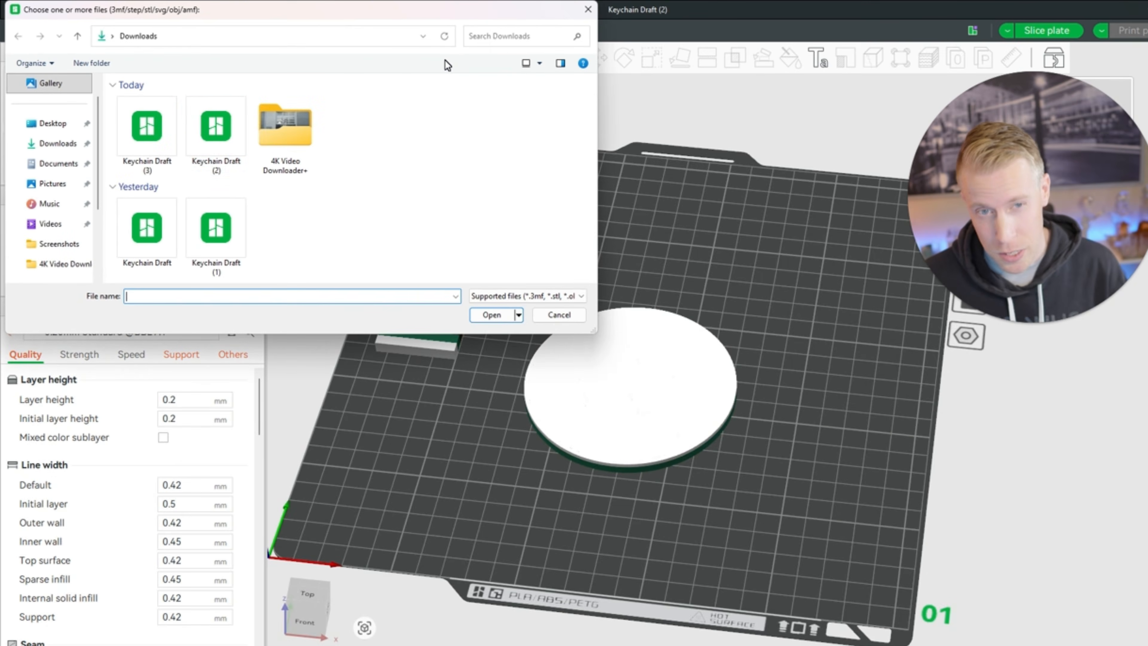
{"action": "double_click", "coordinate": [161, 126]}
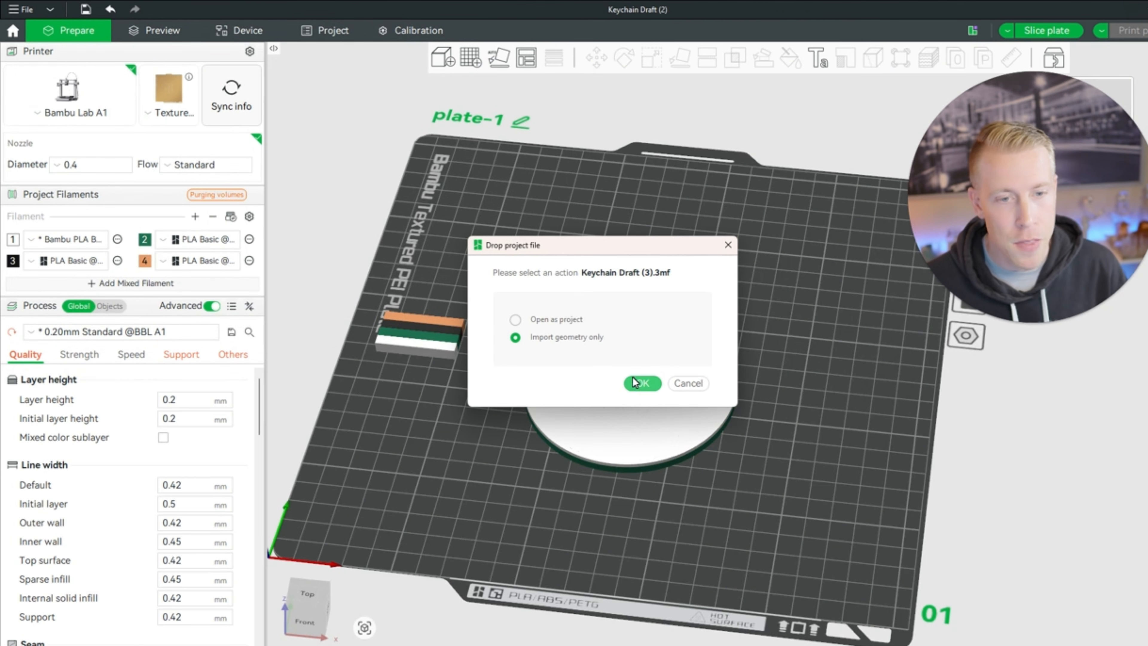
{"action": "left_click", "coordinate": [642, 384]}
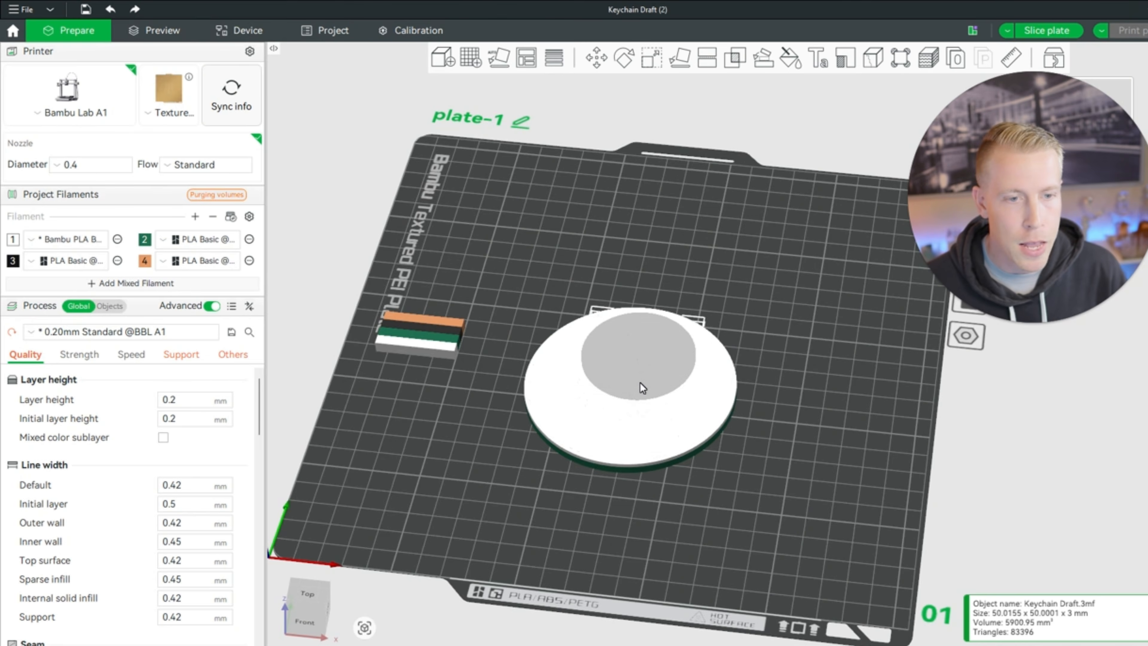
Move the floral disc off the plant disc to a free area of the plate and check the plant disc's scale.
{"action": "left_click_drag", "start_coordinate": [656, 361], "coordinate": [524, 440]}
{"action": "left_click_drag", "start_coordinate": [672, 461], "coordinate": [679, 308]}
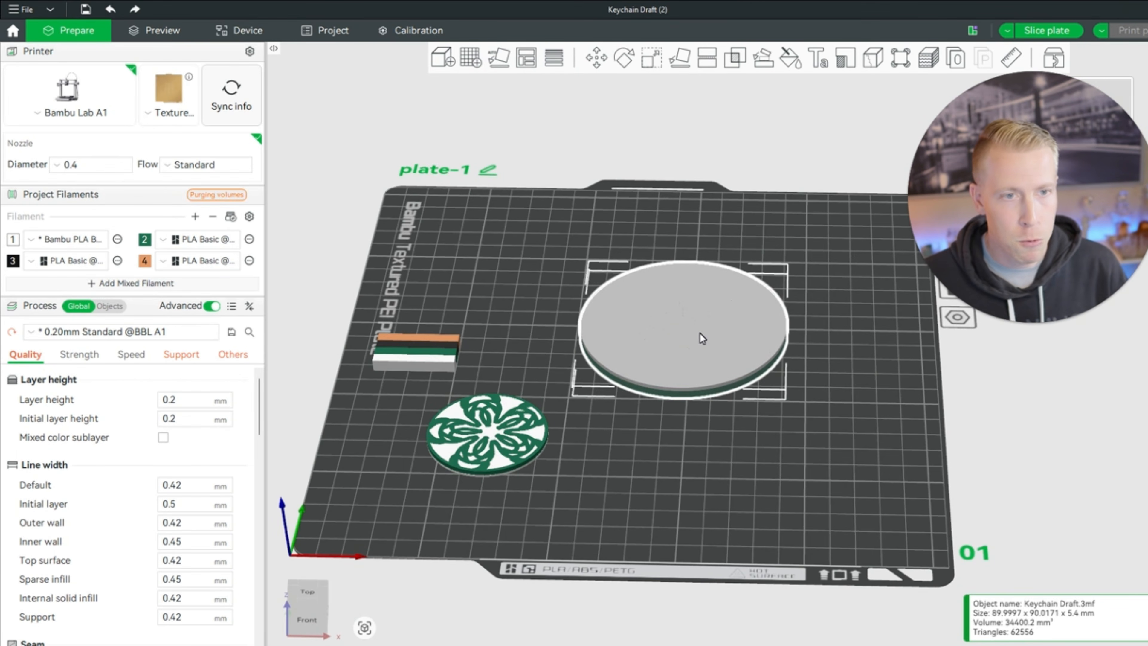
{"action": "left_click", "coordinate": [651, 62]}
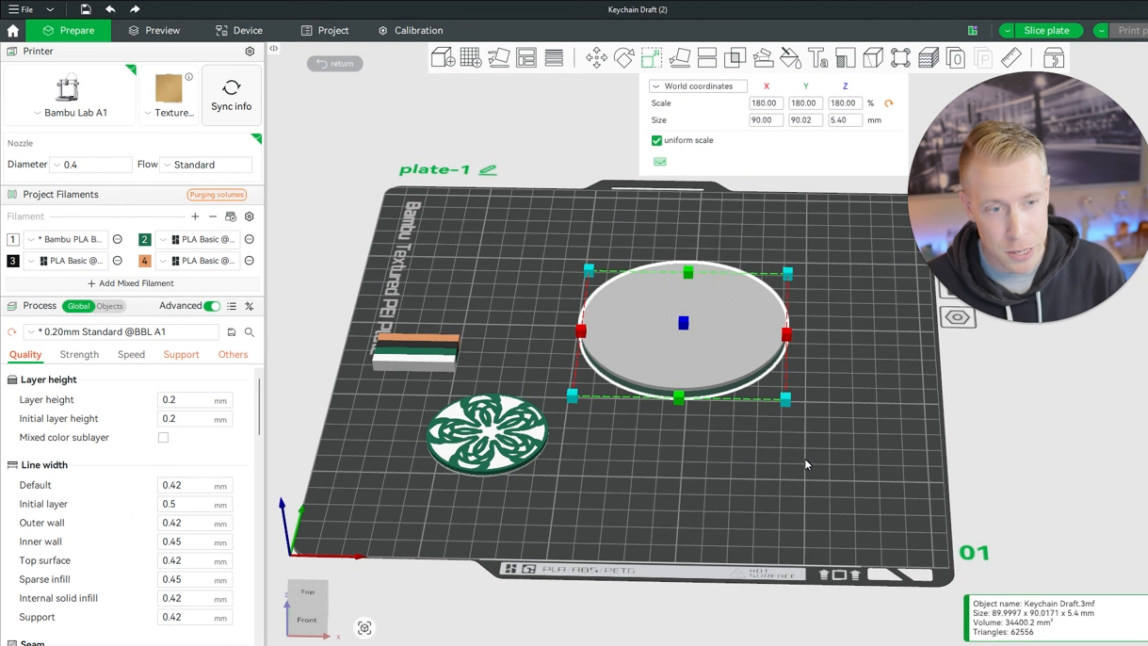
{"action": "key", "text": "Escape"}
Scale the floral disc uniformly to 180%.
{"action": "left_click", "coordinate": [507, 441]}
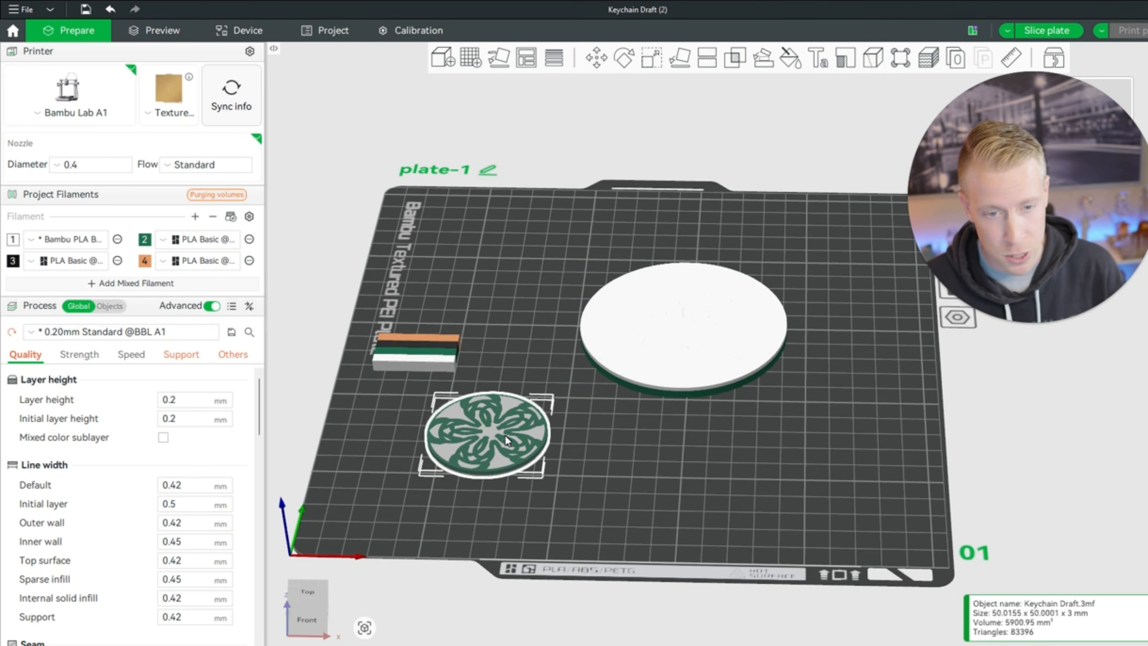
{"action": "left_click", "coordinate": [651, 61]}
{"action": "left_click", "coordinate": [764, 103]}
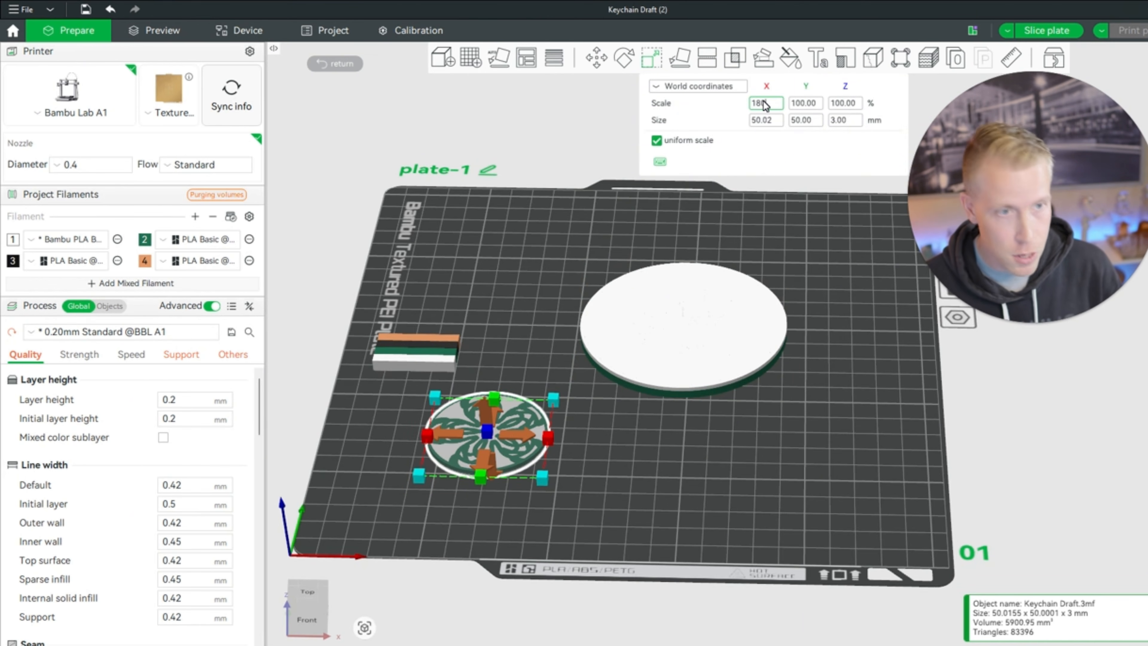
{"action": "type", "text": "180"}
{"action": "key", "text": "Return"}
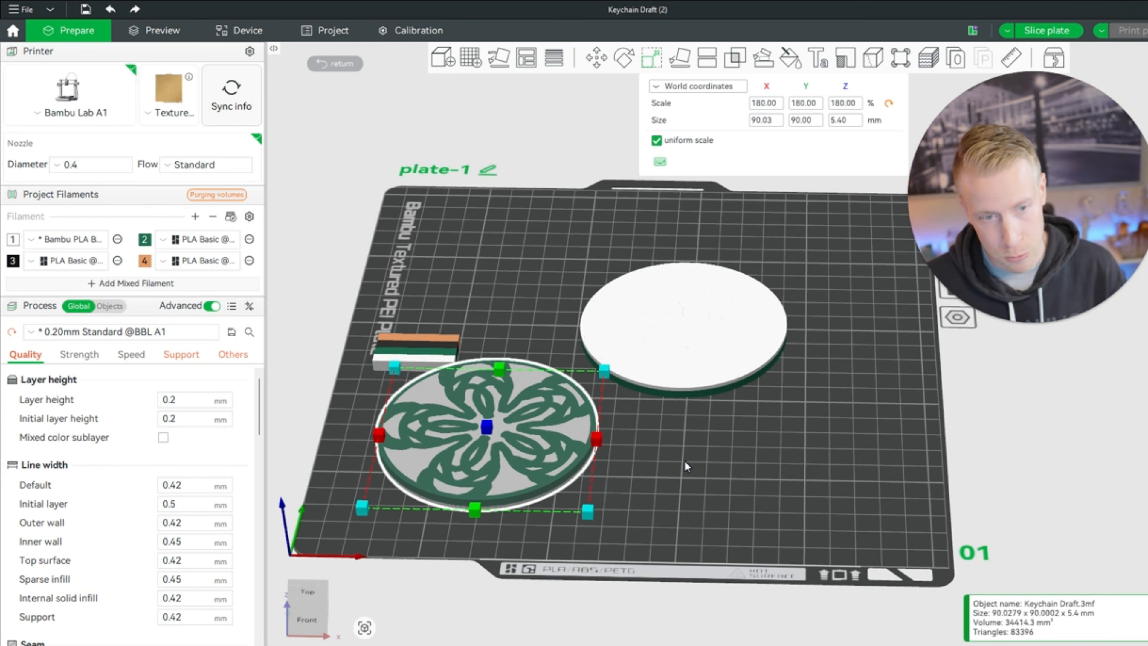
{"action": "key", "text": "Escape"}
Center the plant disc and the floral disc on the plate so that they overlap.
{"action": "left_click_drag", "start_coordinate": [740, 450], "coordinate": [739, 485]}
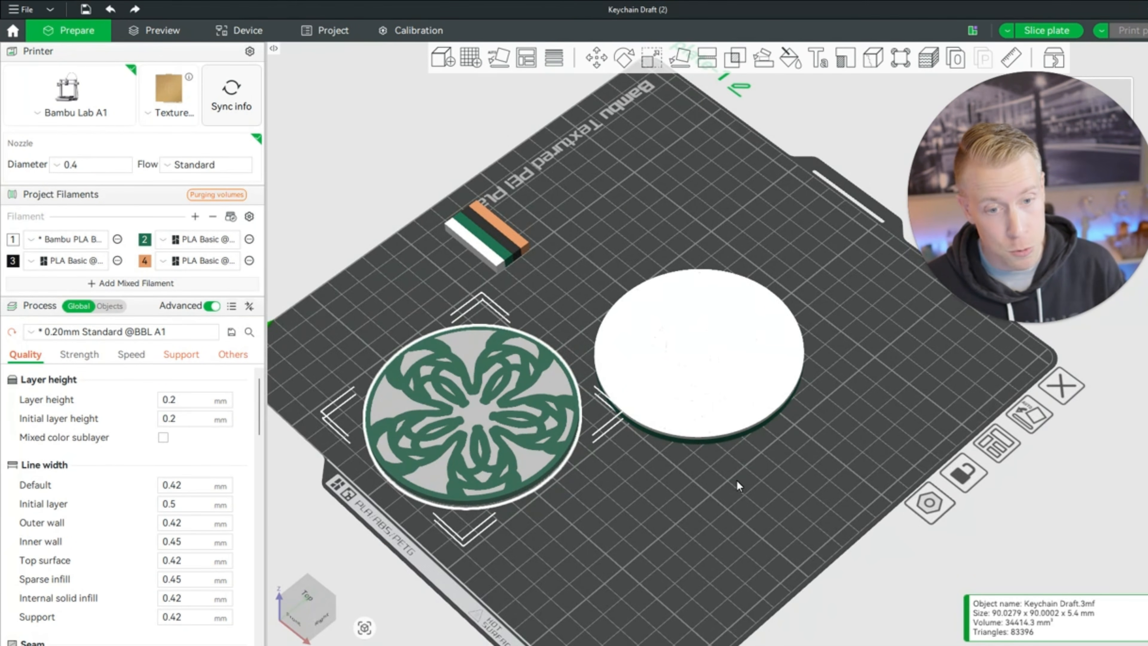
{"action": "left_click", "coordinate": [703, 331]}
{"action": "right_click", "coordinate": [704, 332]}
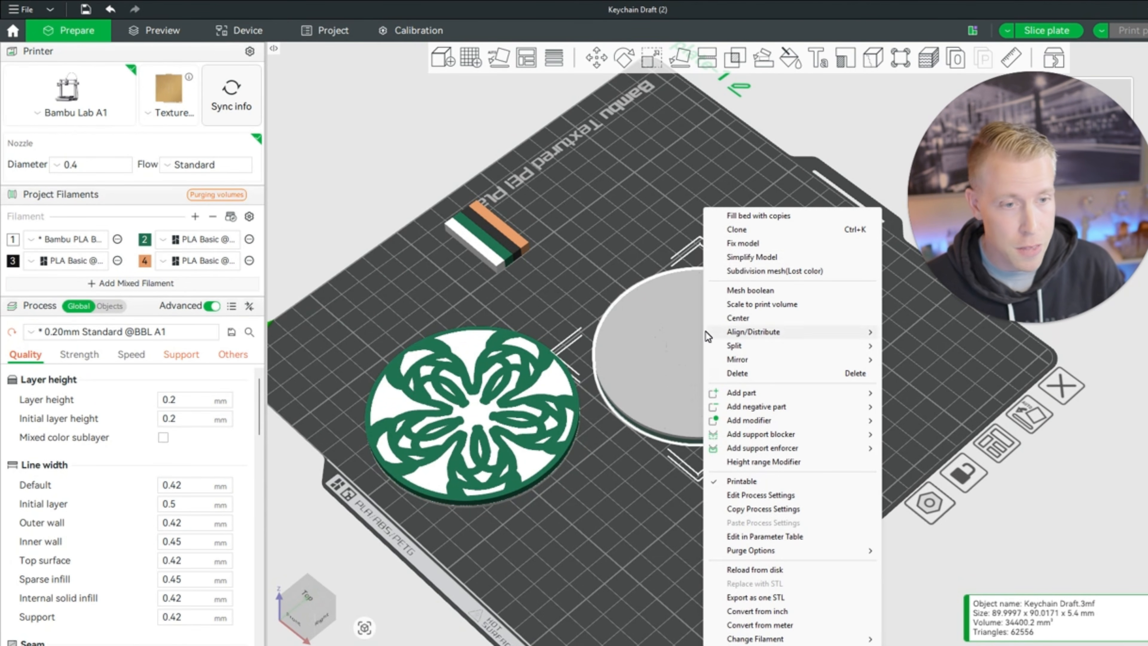
{"action": "left_click", "coordinate": [752, 319]}
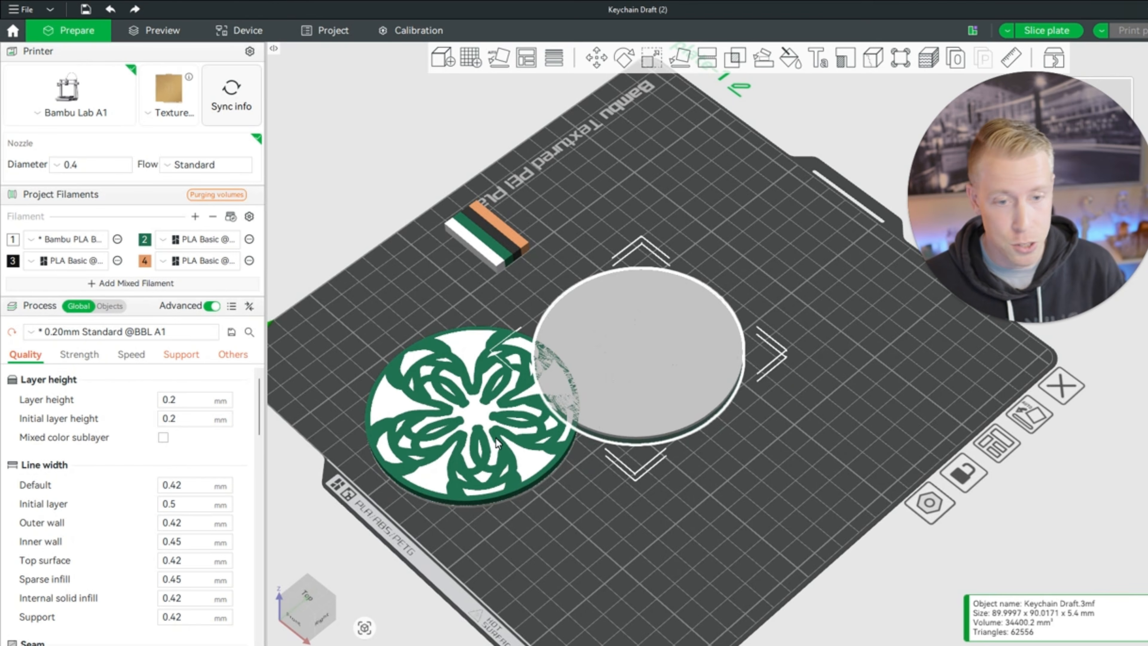
{"action": "left_click_drag", "start_coordinate": [496, 438], "coordinate": [408, 377]}
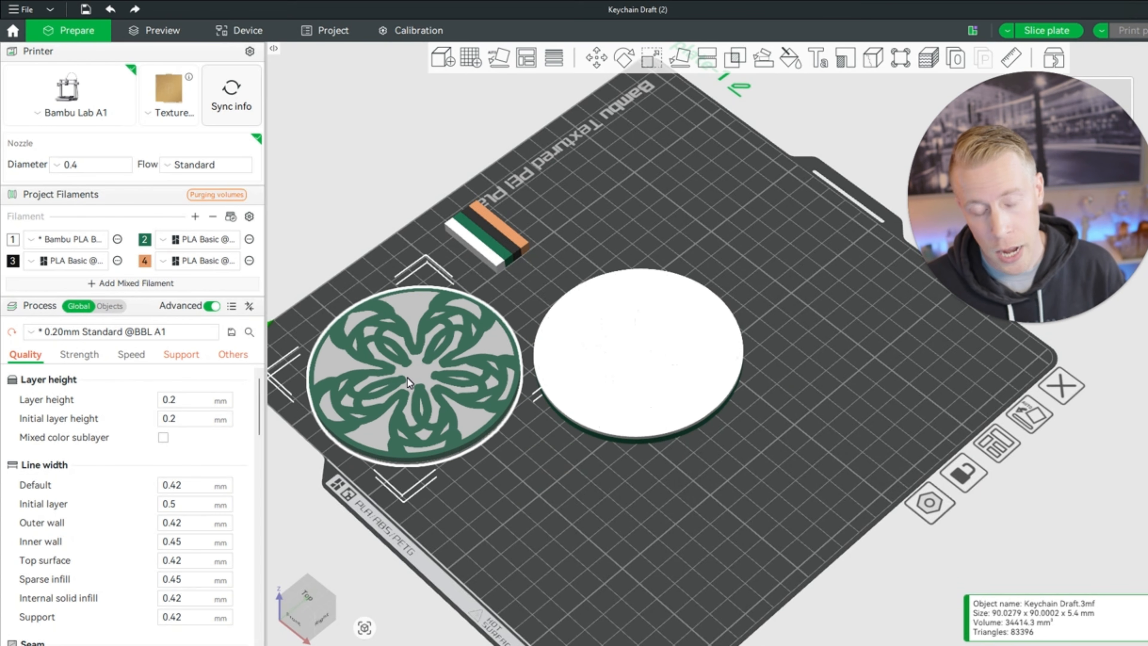
{"action": "right_click", "coordinate": [407, 377]}
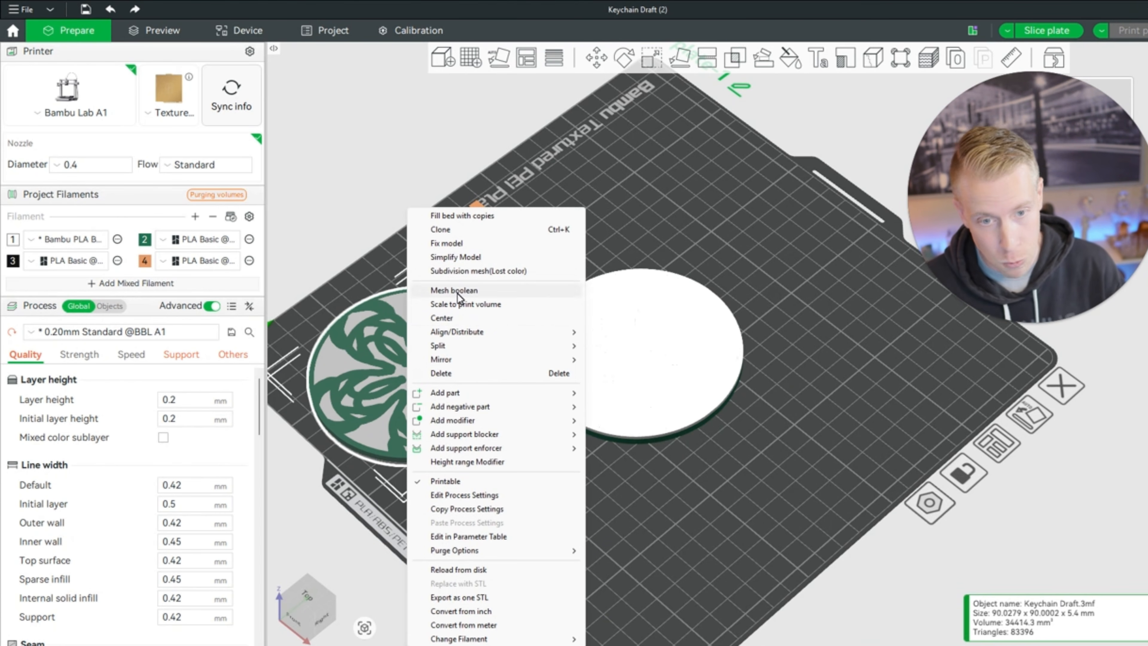
{"action": "left_click", "coordinate": [459, 318]}
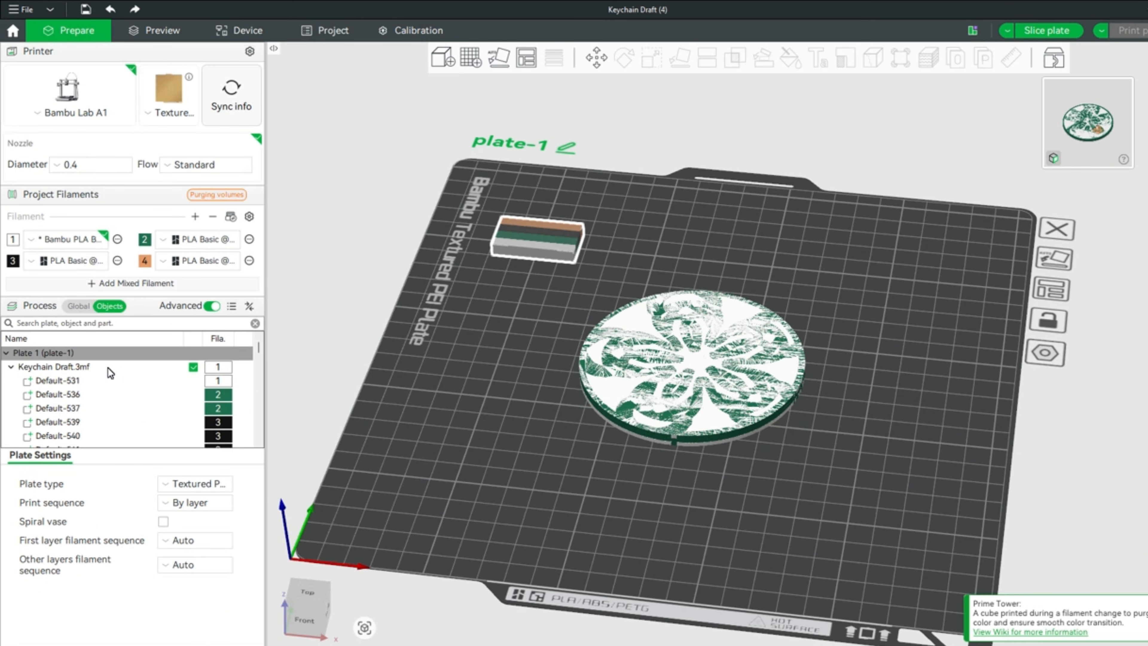
Examine the two overlapping Keychain Draft.3mf objects, their parts and their filament assignments in the object list.
{"action": "left_click", "coordinate": [79, 368]}
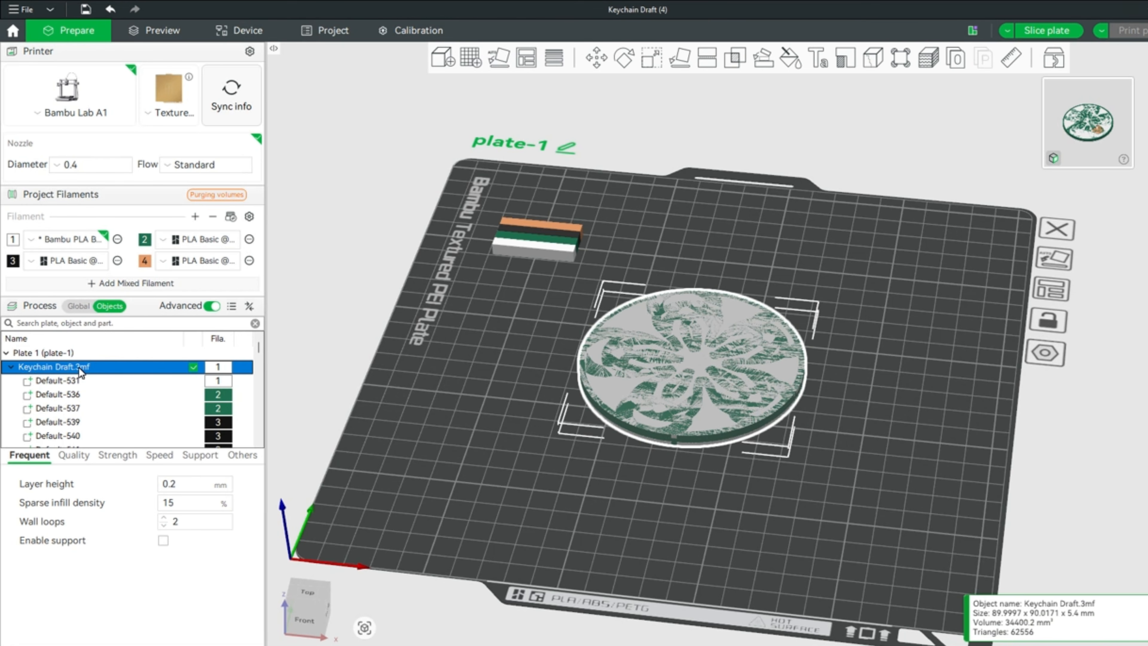
{"action": "scroll", "coordinate": [111, 374], "scroll_direction": "down", "scroll_amount": 2}
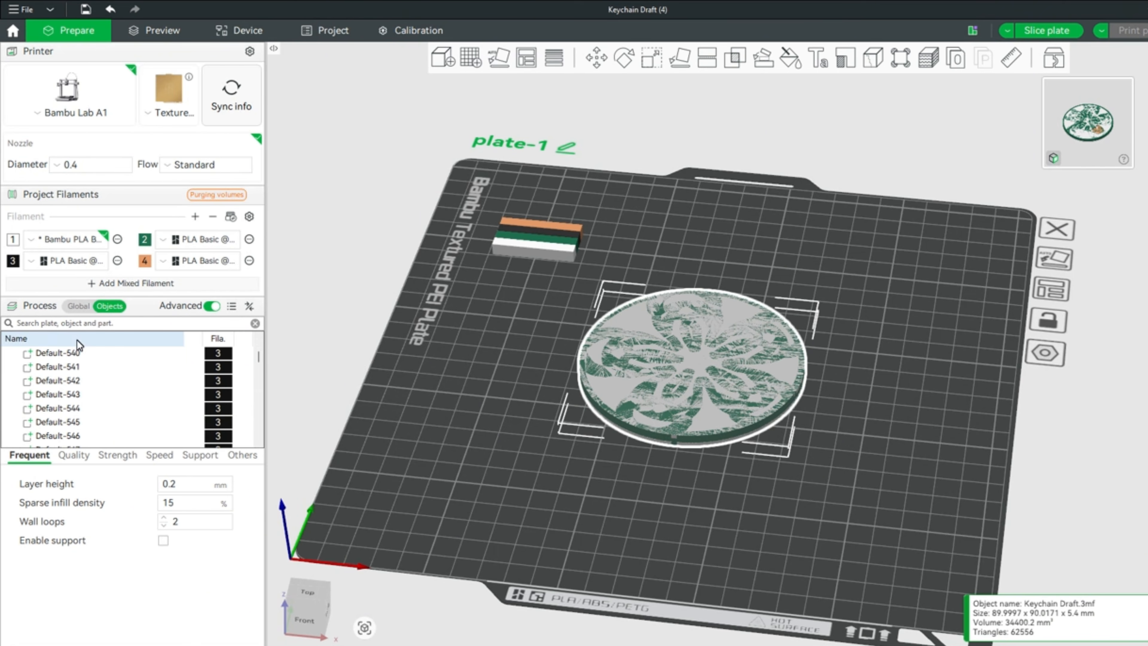
{"action": "scroll", "coordinate": [74, 400], "scroll_direction": "down", "scroll_amount": 4}
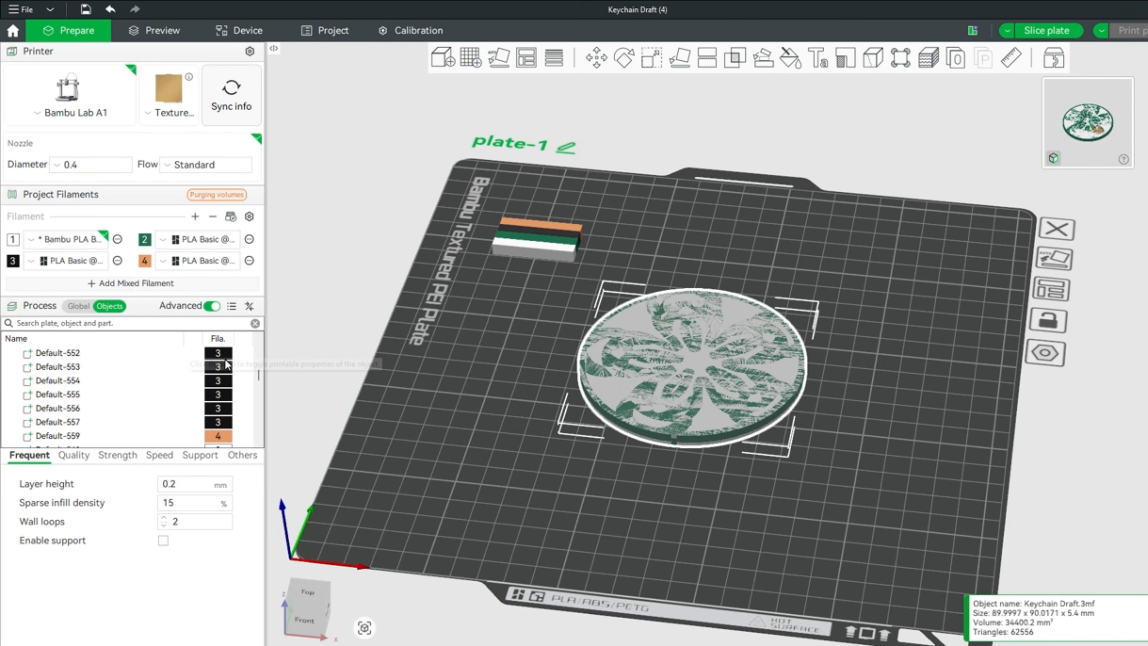
{"action": "scroll", "coordinate": [118, 382], "scroll_direction": "down", "scroll_amount": 2}
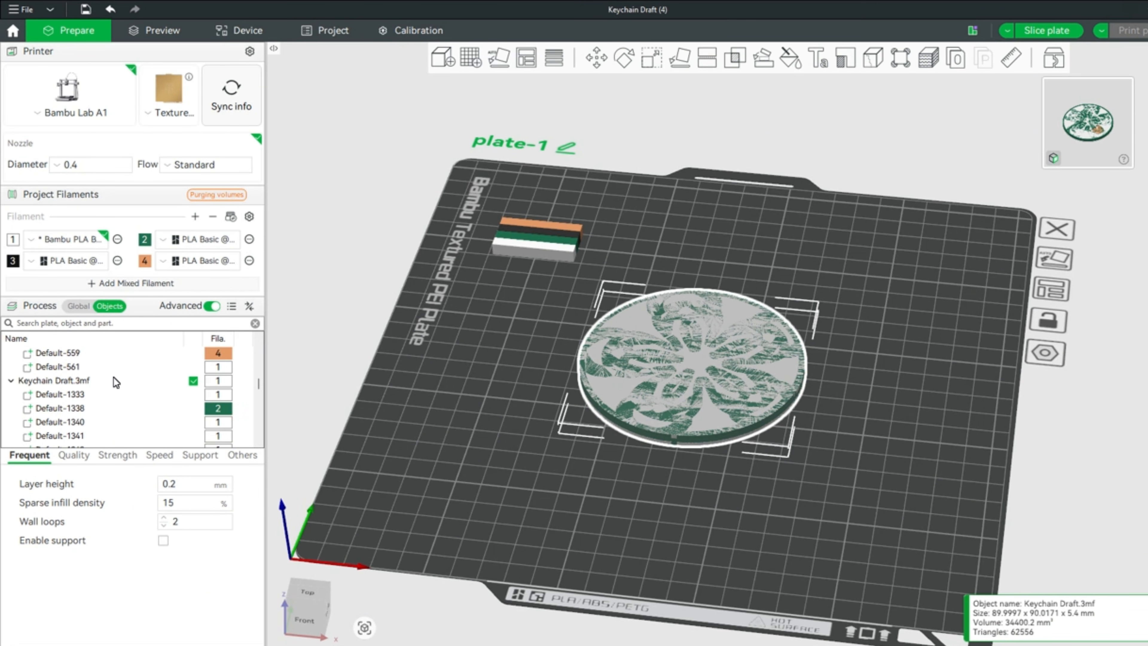
{"action": "left_click", "coordinate": [88, 381]}
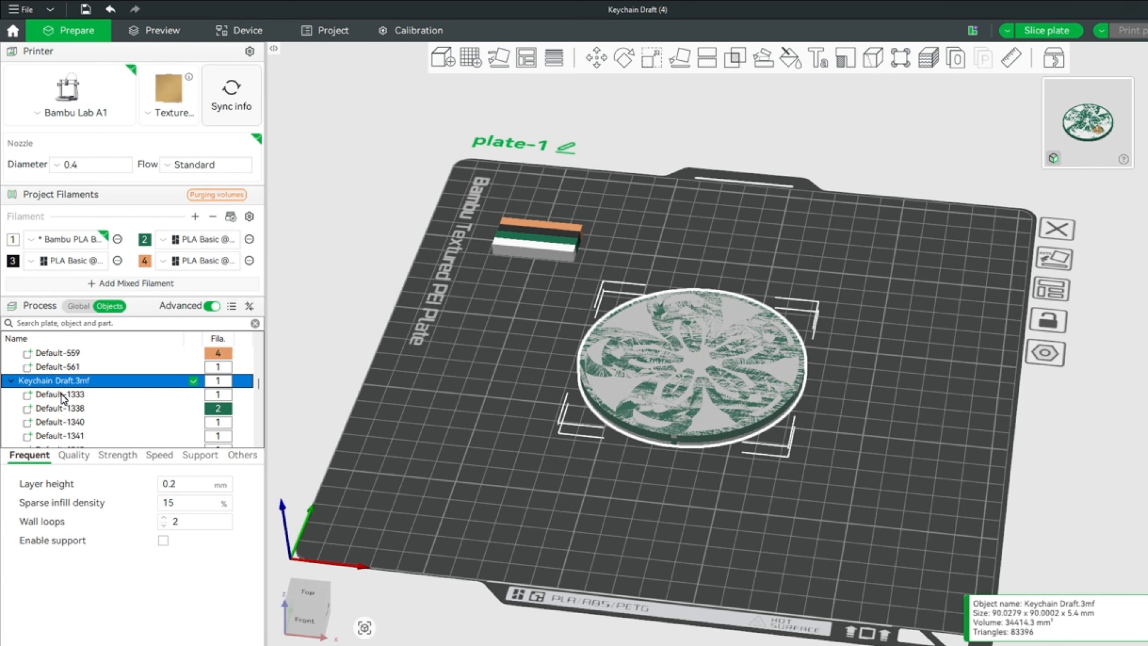
{"action": "left_click", "coordinate": [103, 395]}
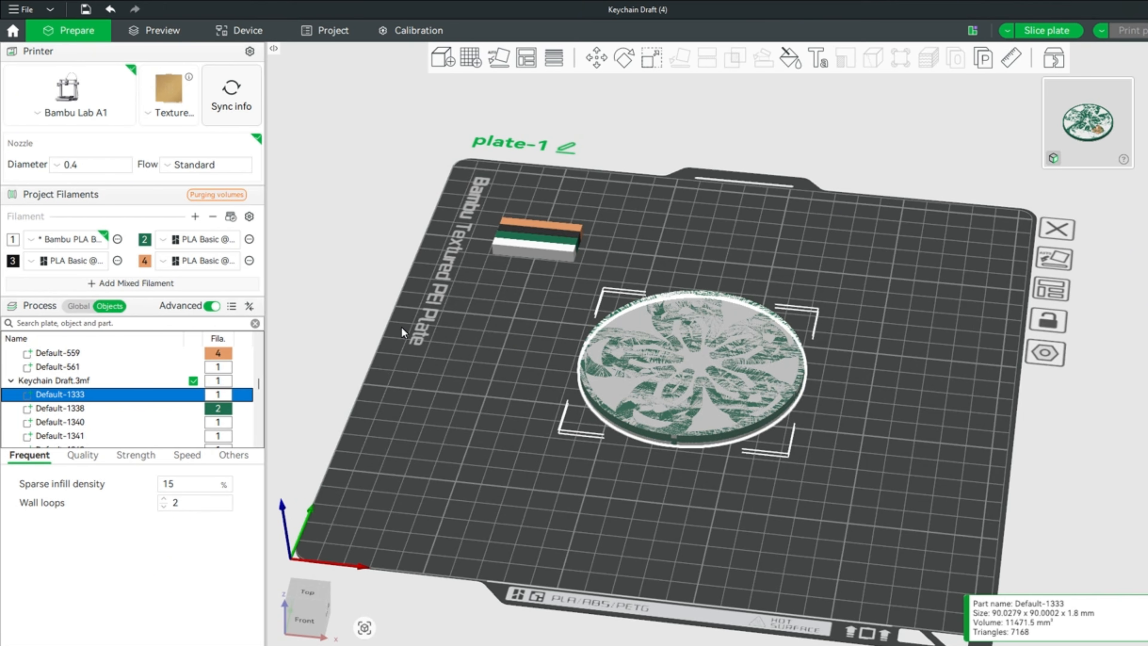
{"action": "scroll", "coordinate": [103, 405], "scroll_direction": "up", "scroll_amount": 5}
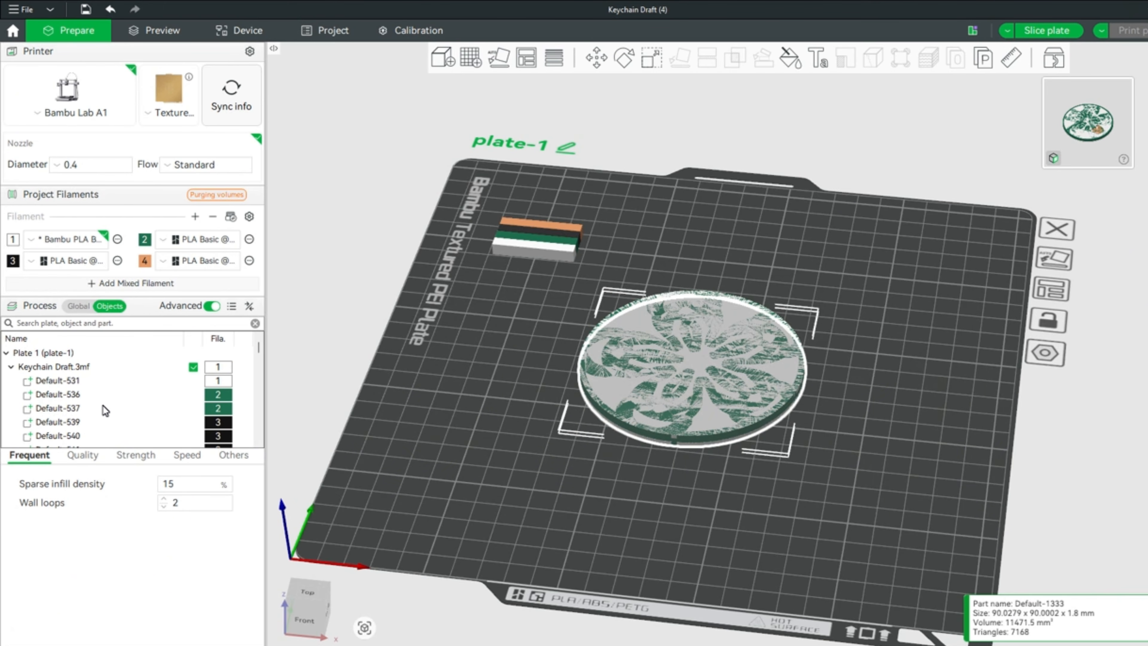
{"action": "scroll", "coordinate": [103, 405], "scroll_direction": "down", "scroll_amount": 5}
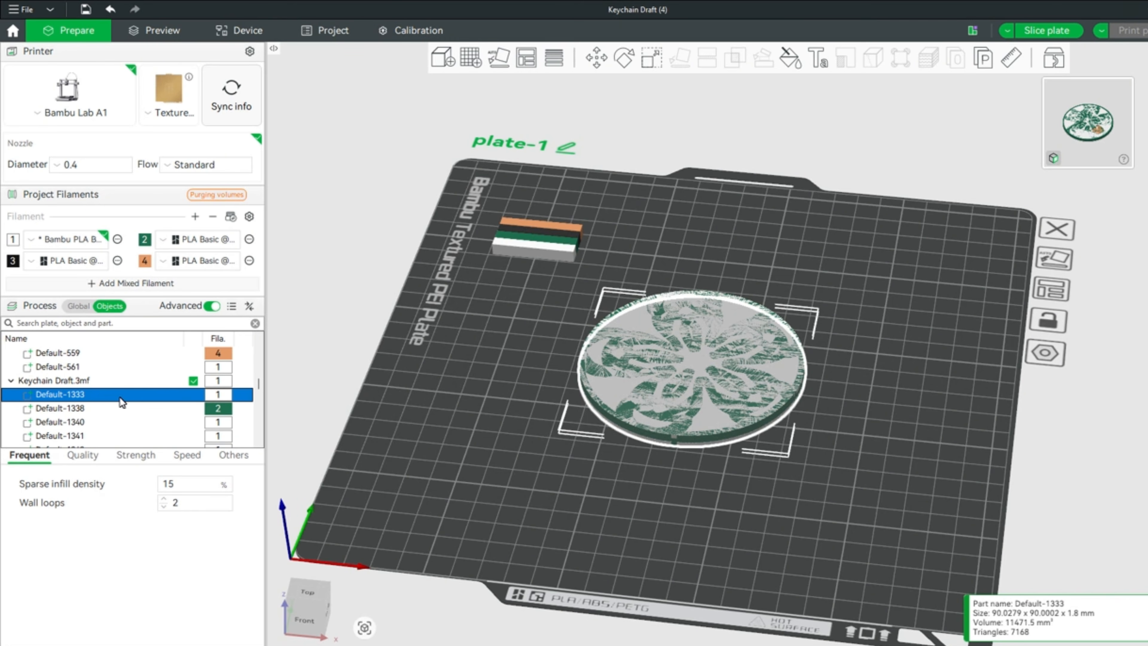
{"action": "left_click", "coordinate": [146, 383]}
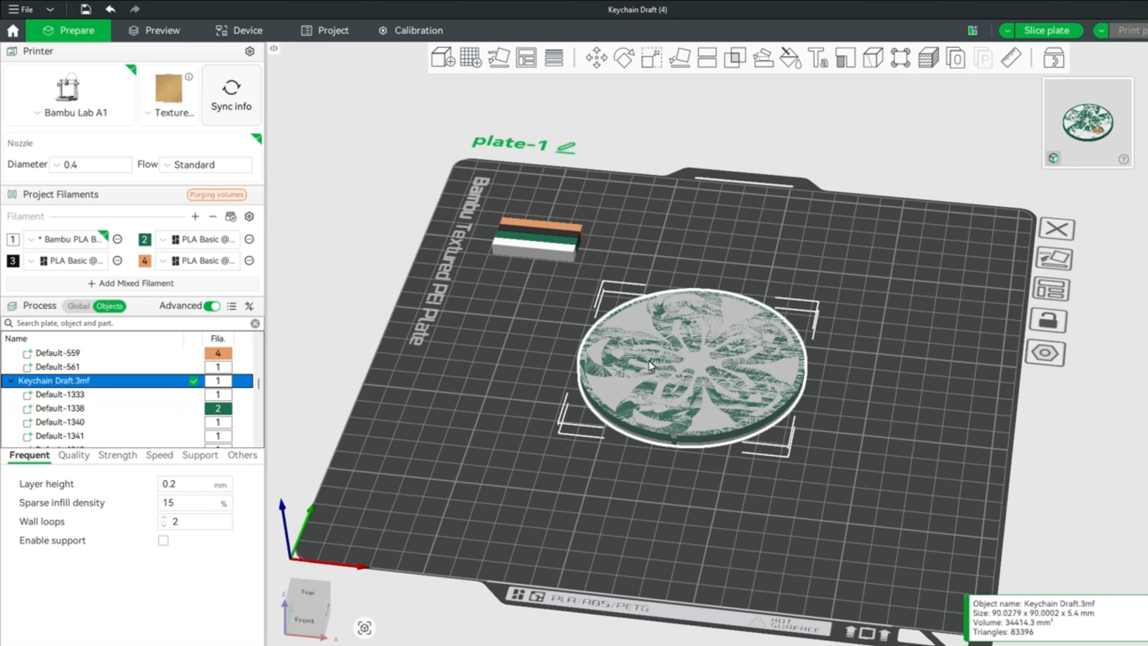
{"action": "left_click", "coordinate": [842, 498]}
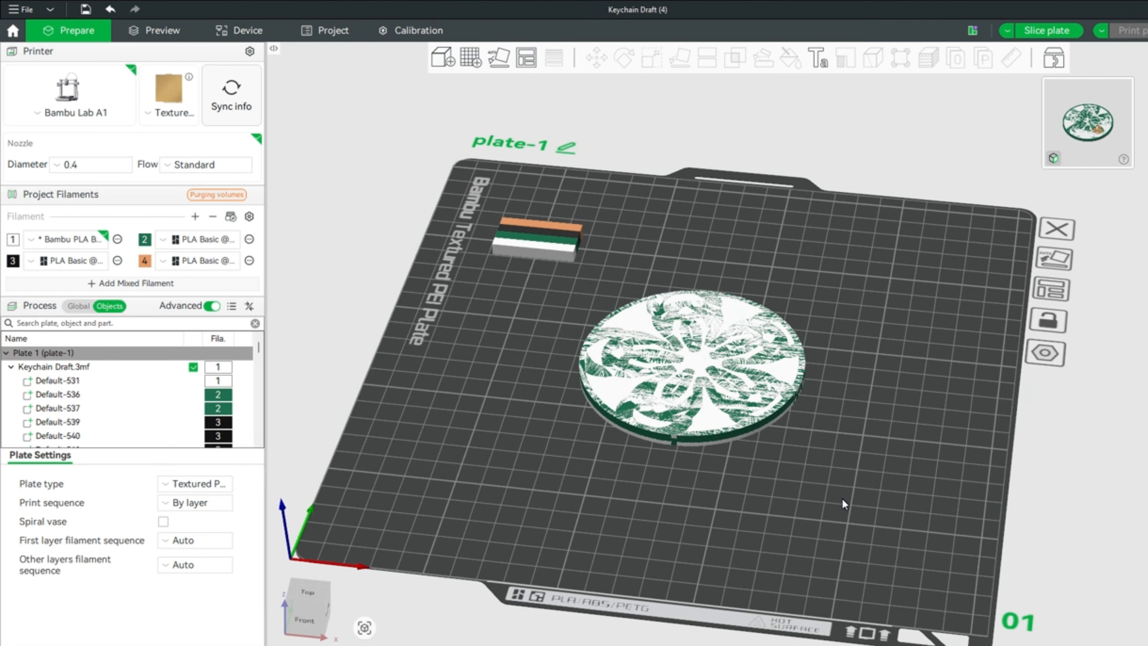
Merge the two overlapping Keychain Draft.3mf discs into a single assembly.
{"action": "left_click_drag", "start_coordinate": [872, 507], "coordinate": [520, 213]}
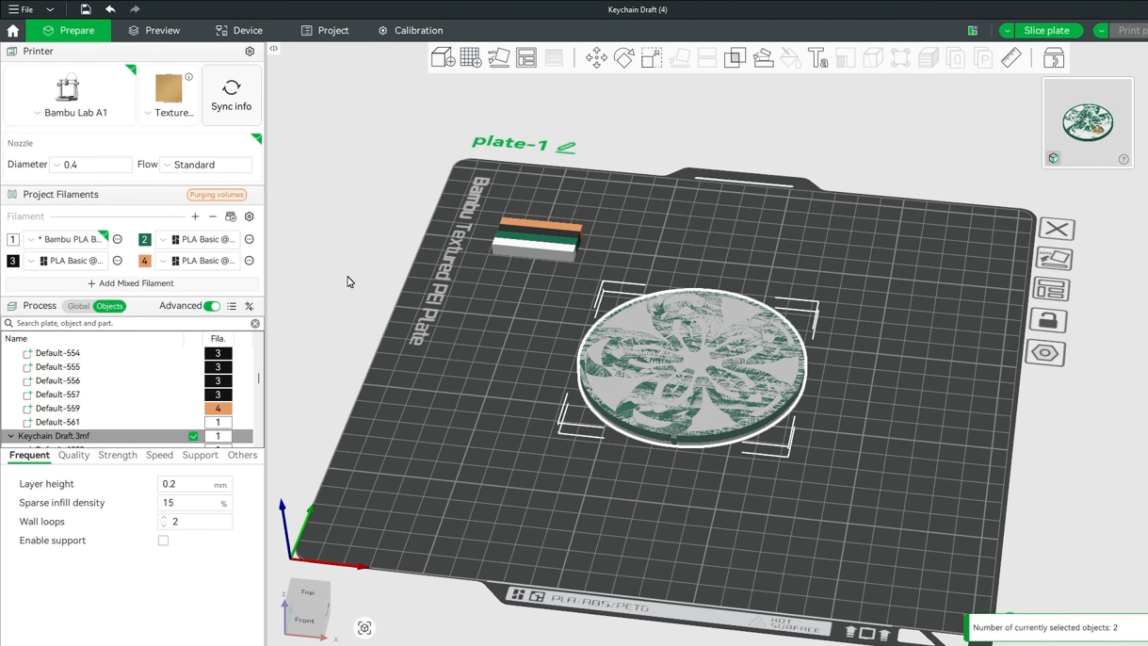
{"action": "right_click", "coordinate": [687, 356]}
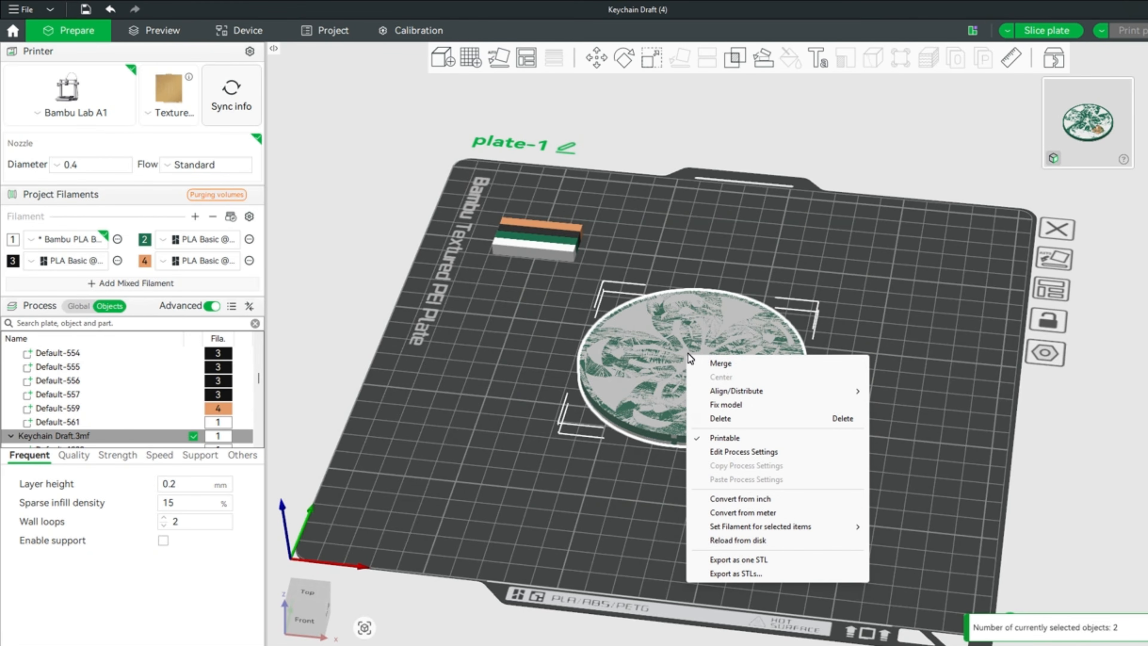
{"action": "left_click", "coordinate": [721, 362]}
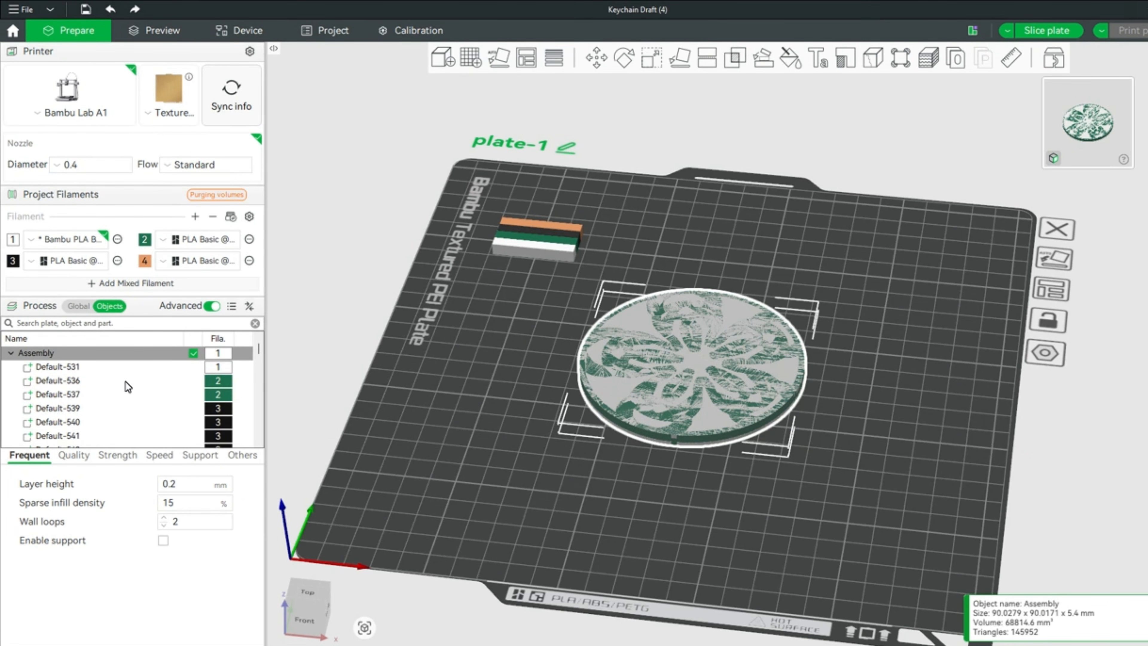
Raise all floral parts of the assembly, Default-1333 through Default-1371, above the plant disc to a Z position of about 5.62 mm.
{"action": "scroll", "coordinate": [125, 381], "scroll_direction": "down", "scroll_amount": 5}
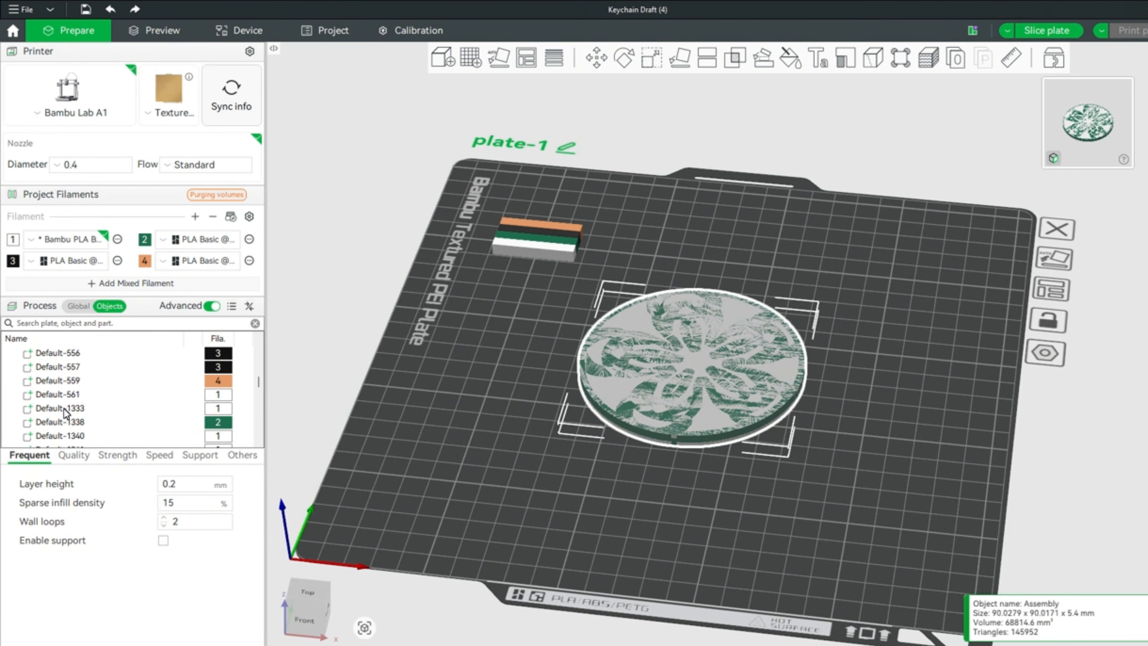
{"action": "left_click", "coordinate": [75, 409]}
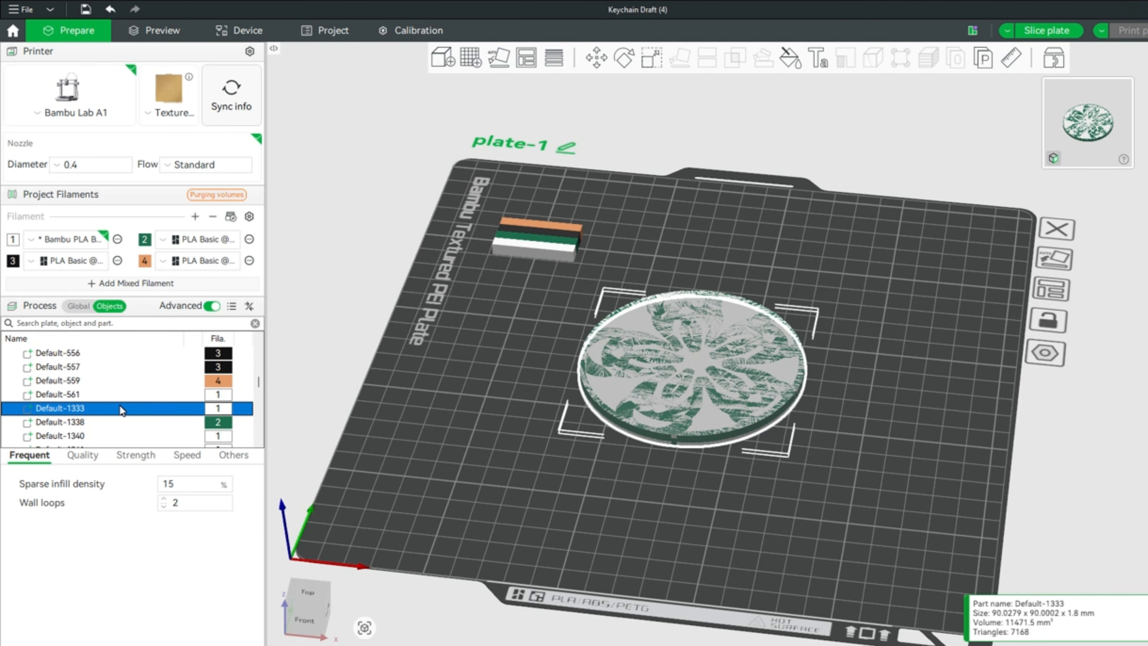
{"action": "scroll", "coordinate": [120, 407], "scroll_direction": "down", "scroll_amount": 6}
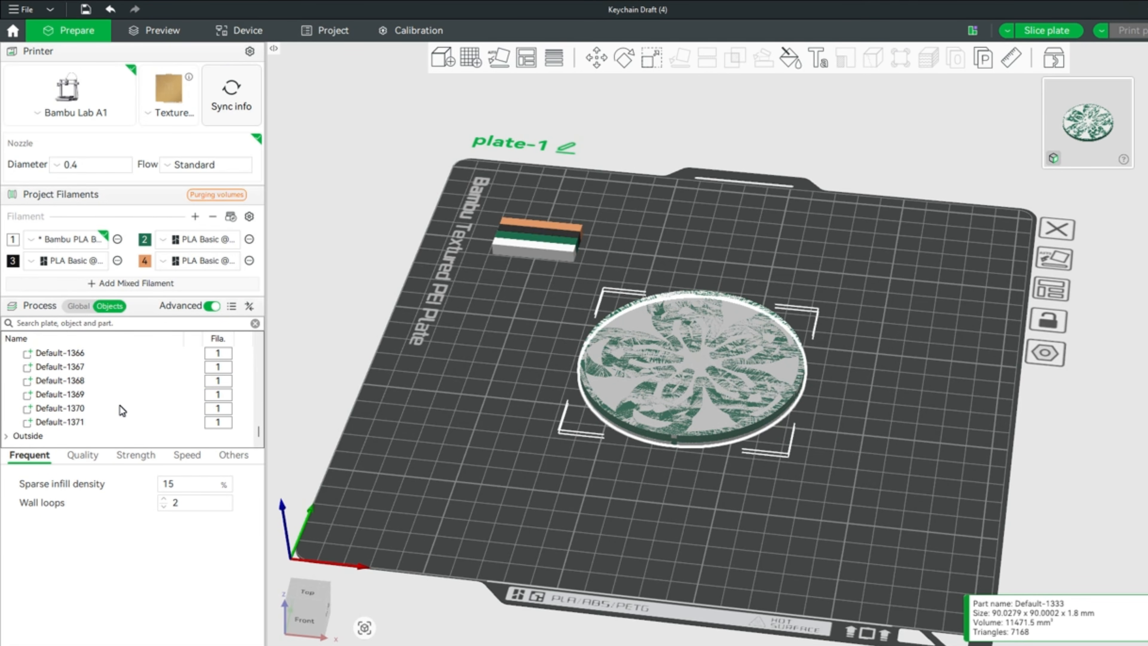
{"action": "left_click", "coordinate": [117, 423], "text": "shift"}
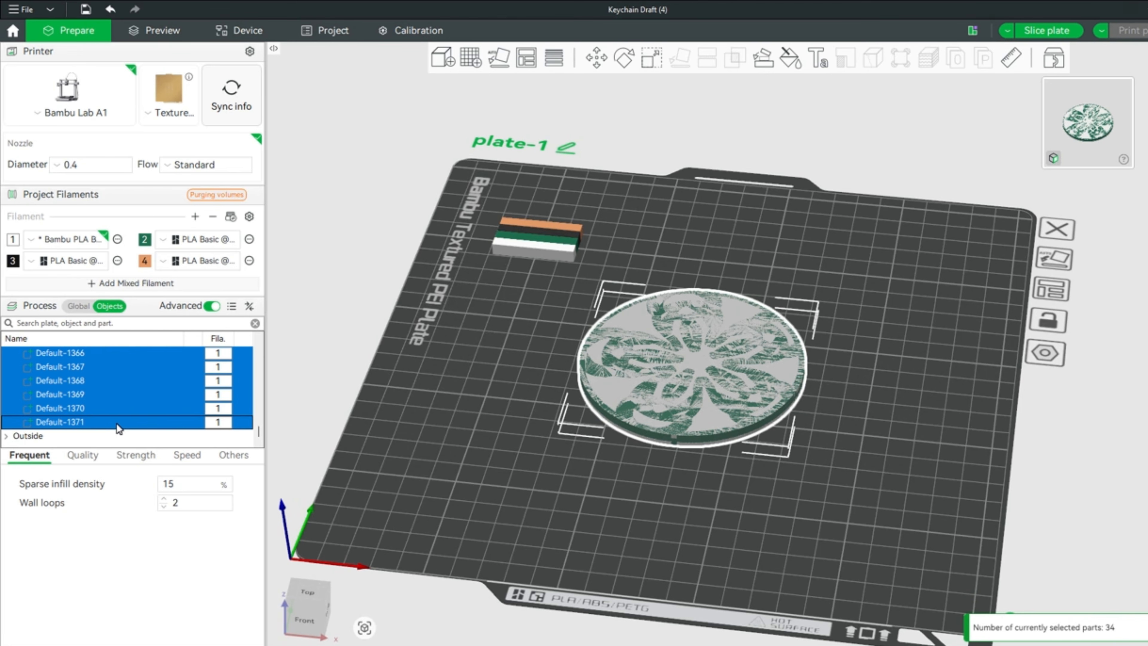
{"action": "scroll", "coordinate": [123, 409], "scroll_direction": "up", "scroll_amount": 6}
{"action": "scroll", "coordinate": [123, 408], "scroll_direction": "up", "scroll_amount": 3}
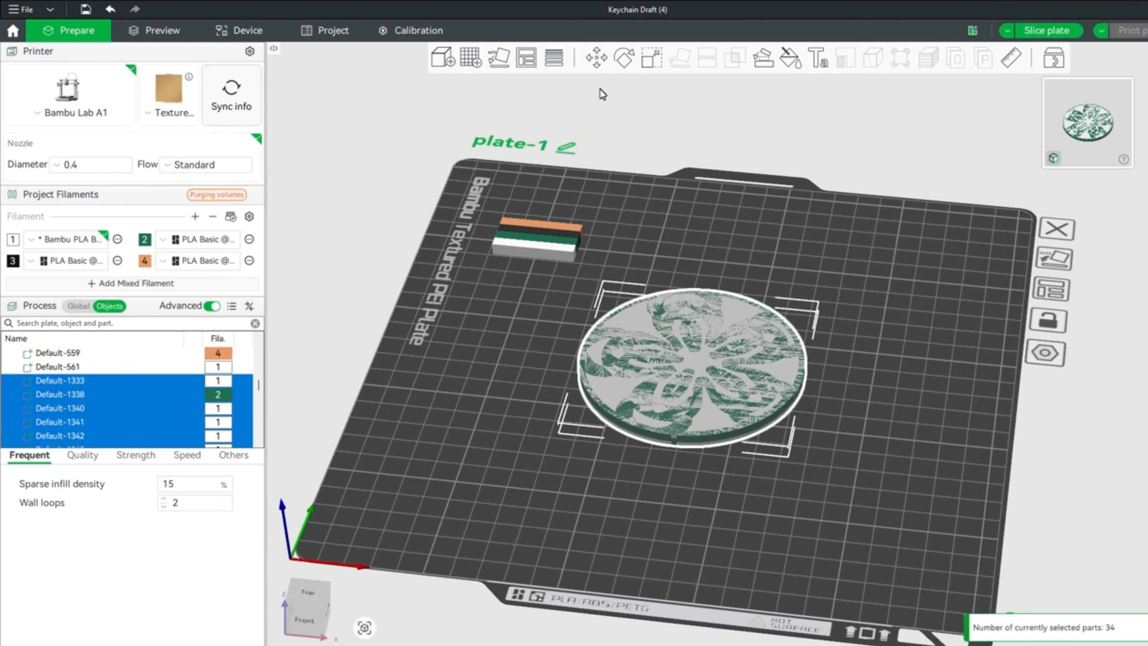
{"action": "left_click", "coordinate": [598, 57]}
{"action": "left_click_drag", "start_coordinate": [611, 498], "coordinate": [674, 483]}
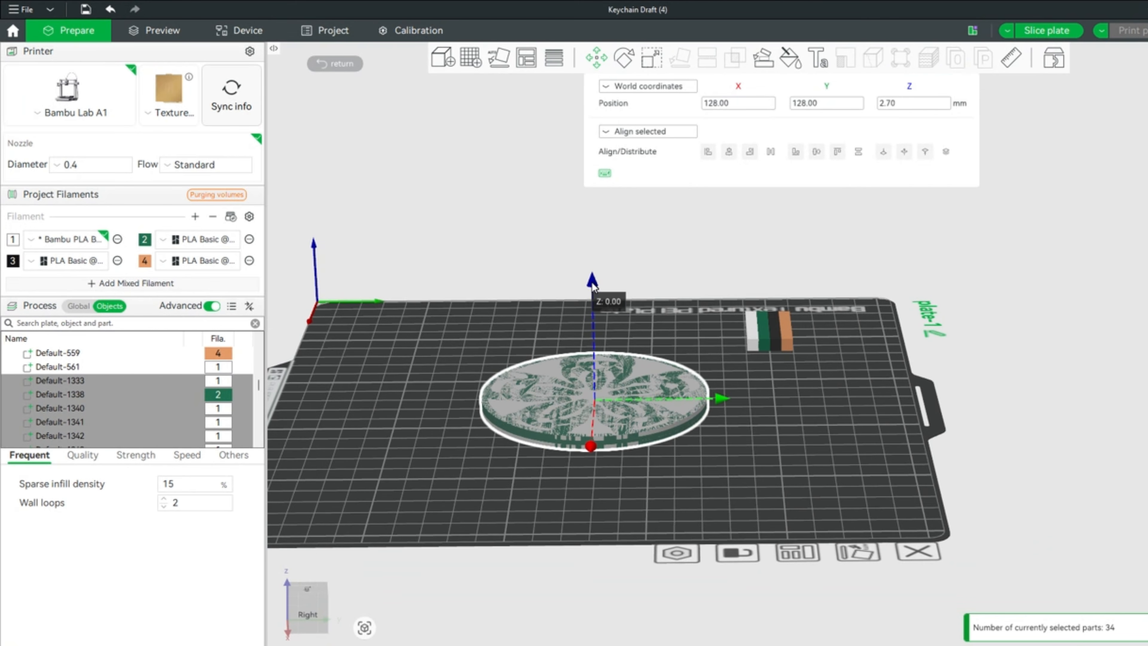
{"action": "scroll", "coordinate": [771, 551], "scroll_direction": "up", "scroll_amount": 2}
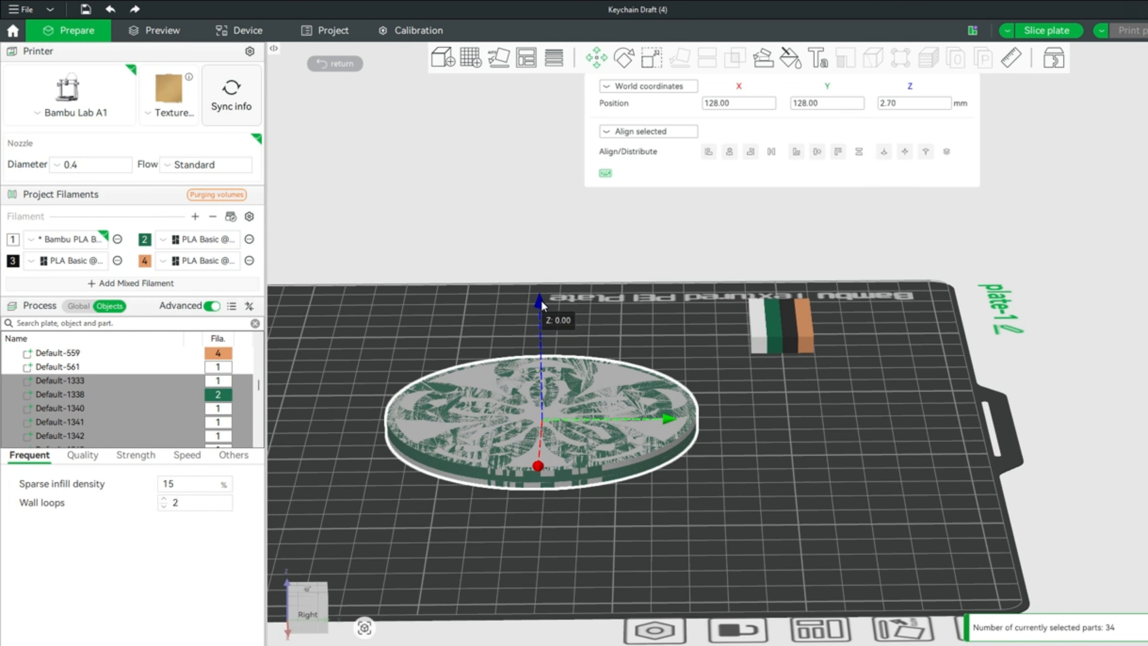
{"action": "left_click_drag", "start_coordinate": [541, 300], "coordinate": [542, 296]}
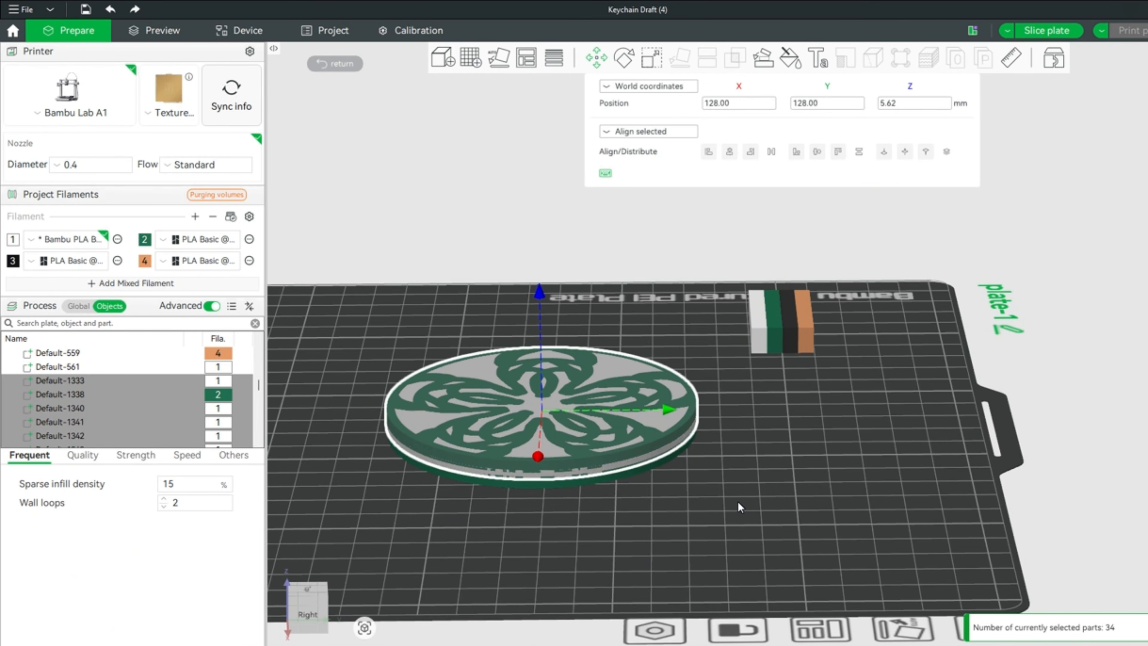
{"action": "left_click_drag", "start_coordinate": [738, 506], "coordinate": [673, 509]}
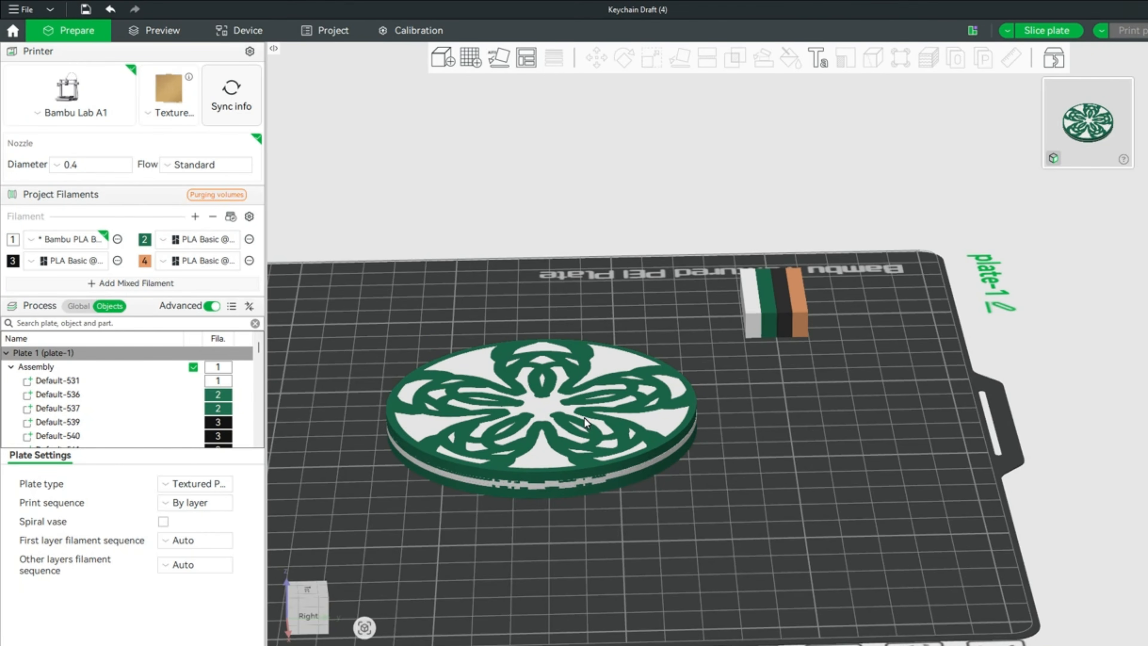
Raise only the green floral part Default-1338 to a Z position of about 7.52 mm so that its pattern stands out in relief.
{"action": "scroll", "coordinate": [570, 464], "scroll_direction": "up", "scroll_amount": 4}
{"action": "left_click_drag", "start_coordinate": [794, 558], "coordinate": [731, 492]}
{"action": "right_click_drag", "start_coordinate": [731, 493], "coordinate": [857, 482]}
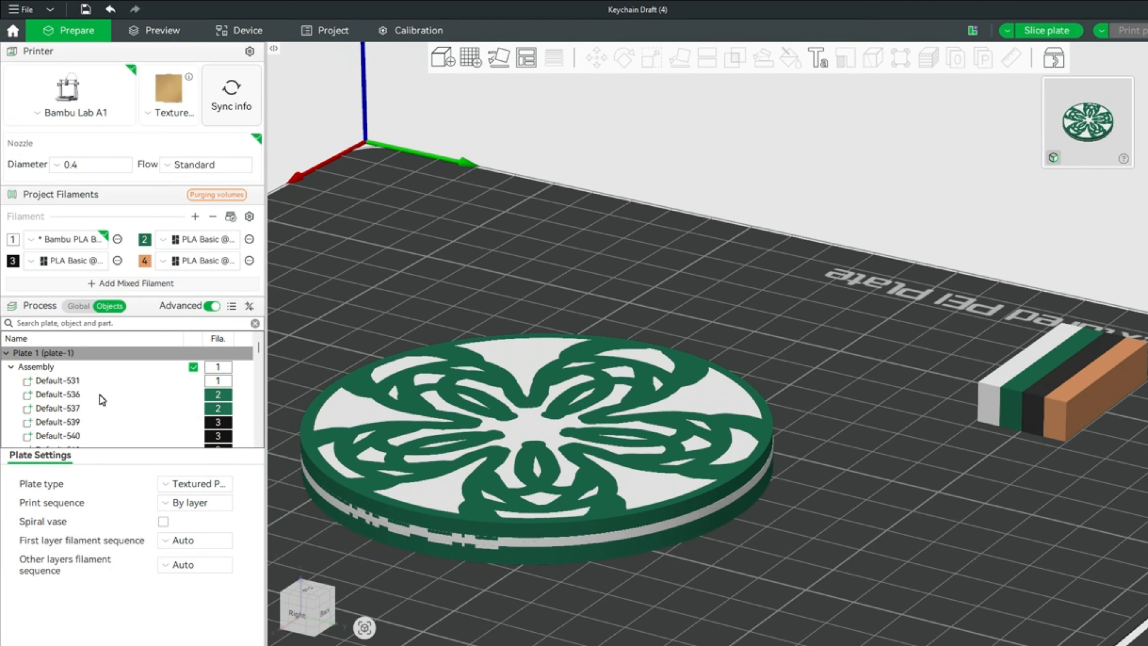
{"action": "scroll", "coordinate": [99, 396], "scroll_direction": "down", "scroll_amount": 5}
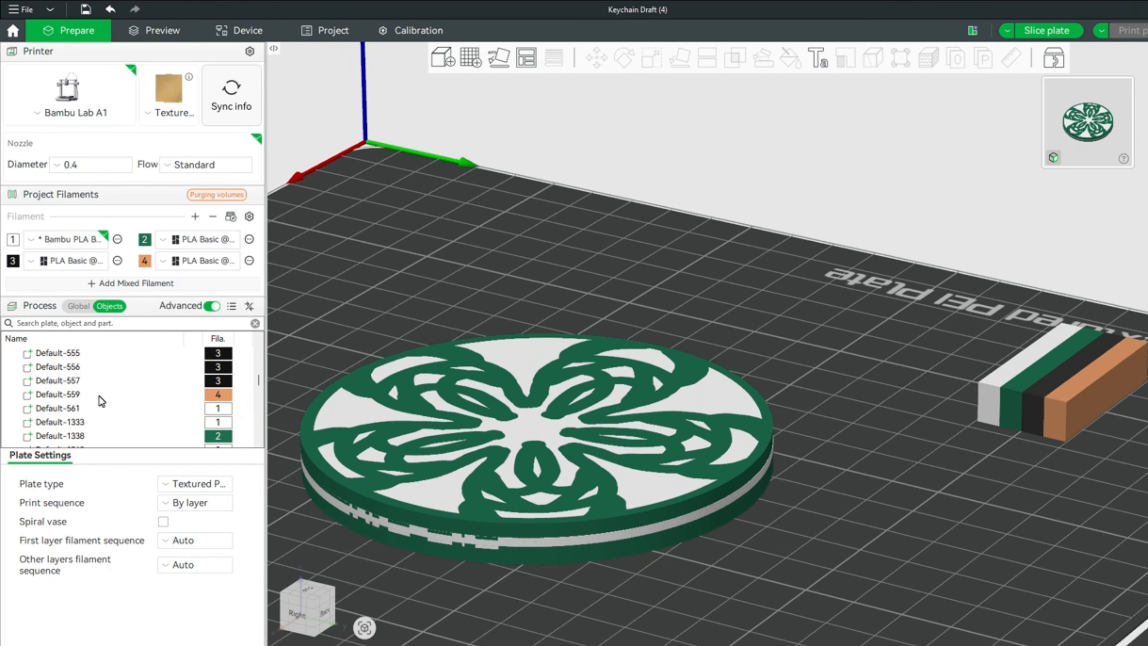
{"action": "scroll", "coordinate": [184, 362], "scroll_direction": "down", "scroll_amount": 2}
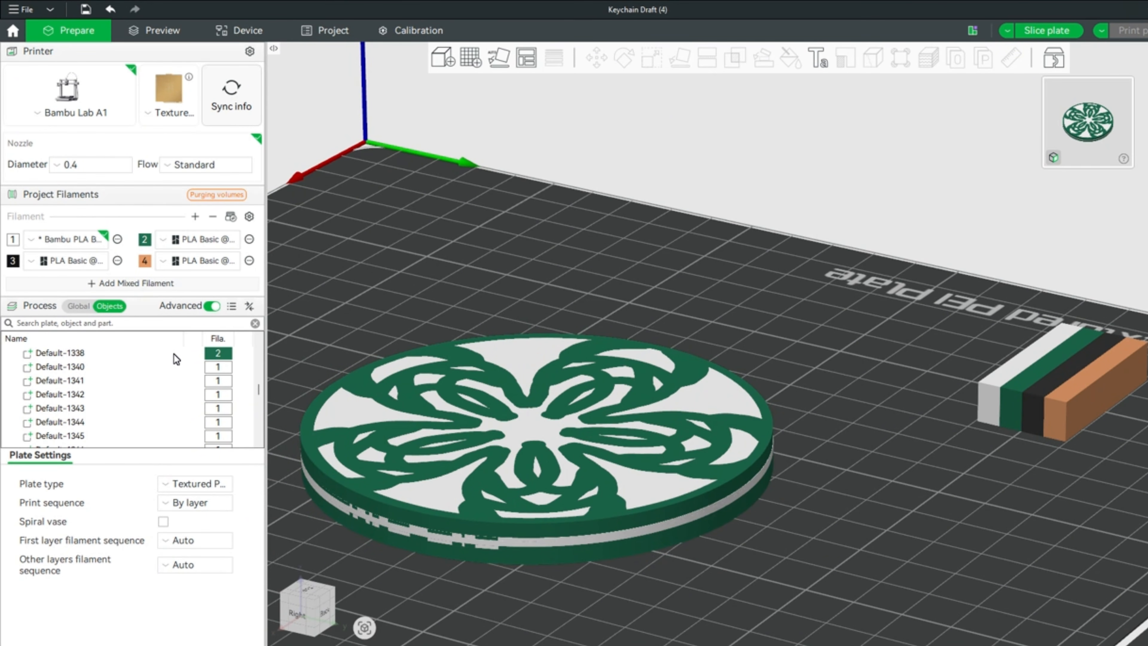
{"action": "left_click", "coordinate": [175, 354]}
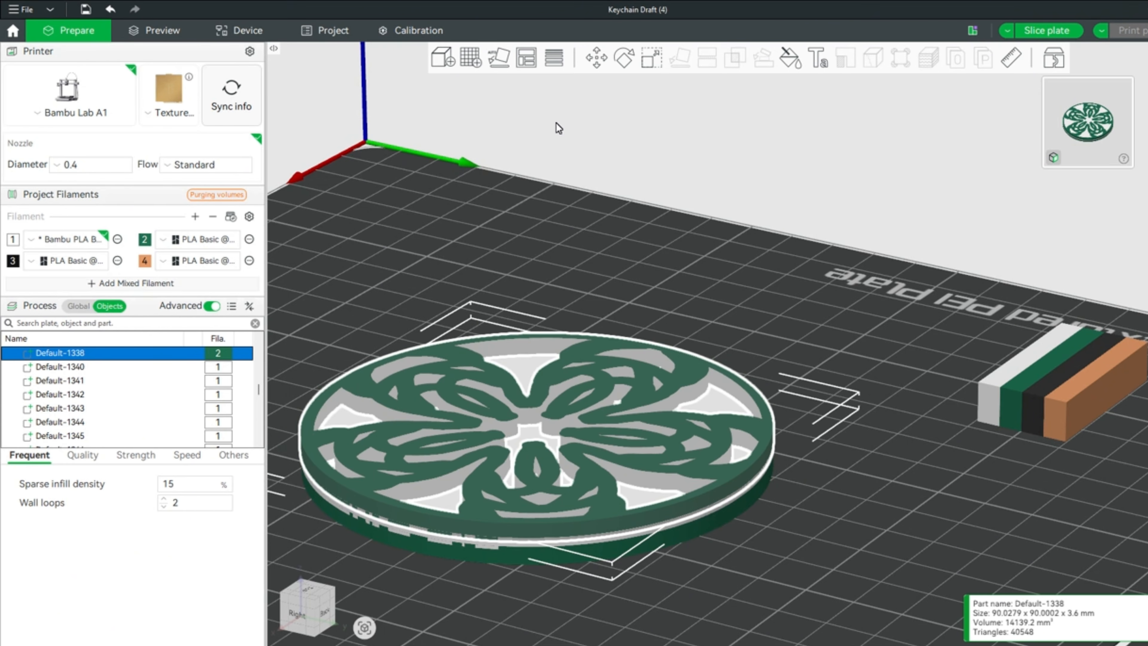
{"action": "left_click", "coordinate": [597, 58]}
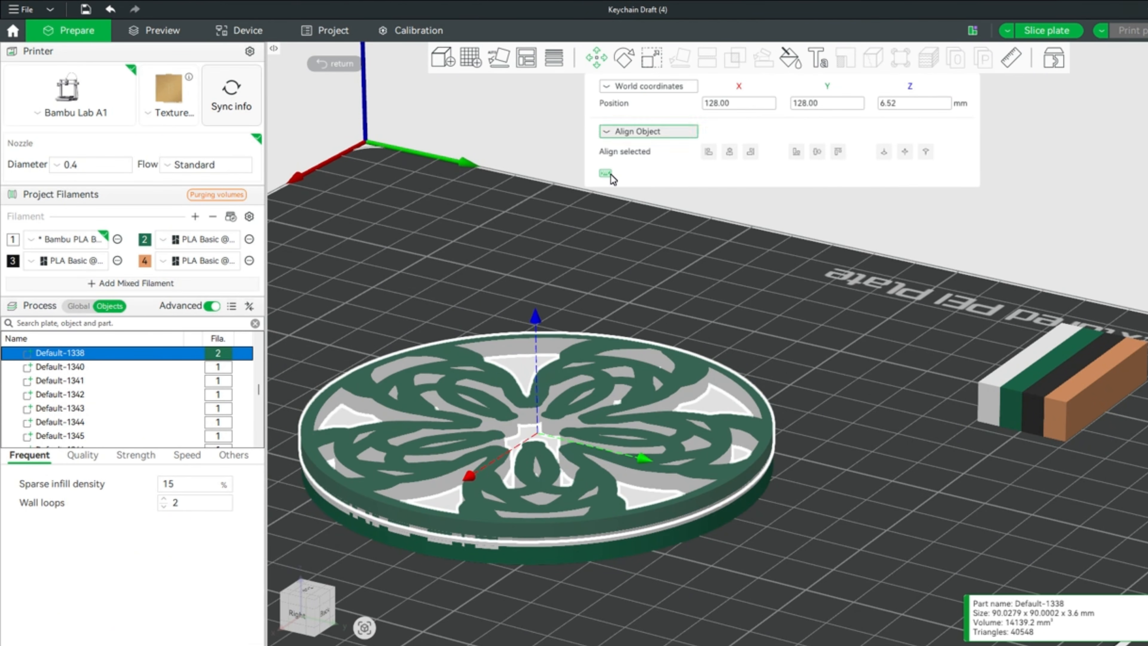
{"action": "left_click", "coordinate": [537, 320]}
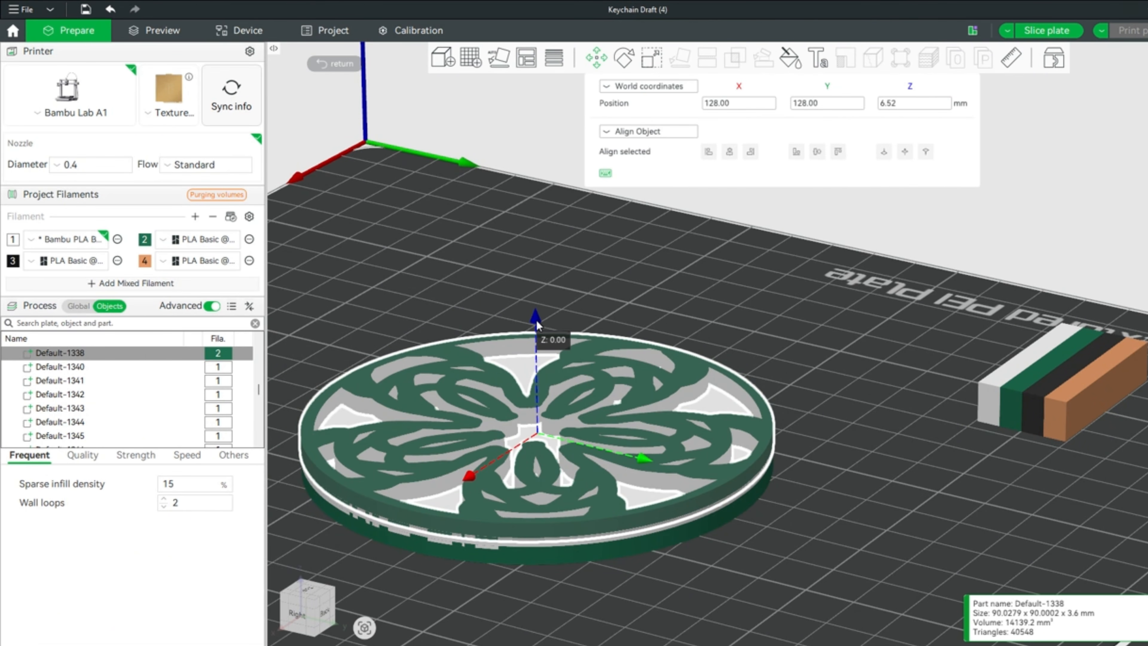
{"action": "left_click_drag", "start_coordinate": [536, 321], "coordinate": [537, 315]}
{"action": "scroll", "coordinate": [748, 395], "scroll_direction": "up", "scroll_amount": 5}
{"action": "left_click_drag", "start_coordinate": [826, 366], "coordinate": [755, 355]}
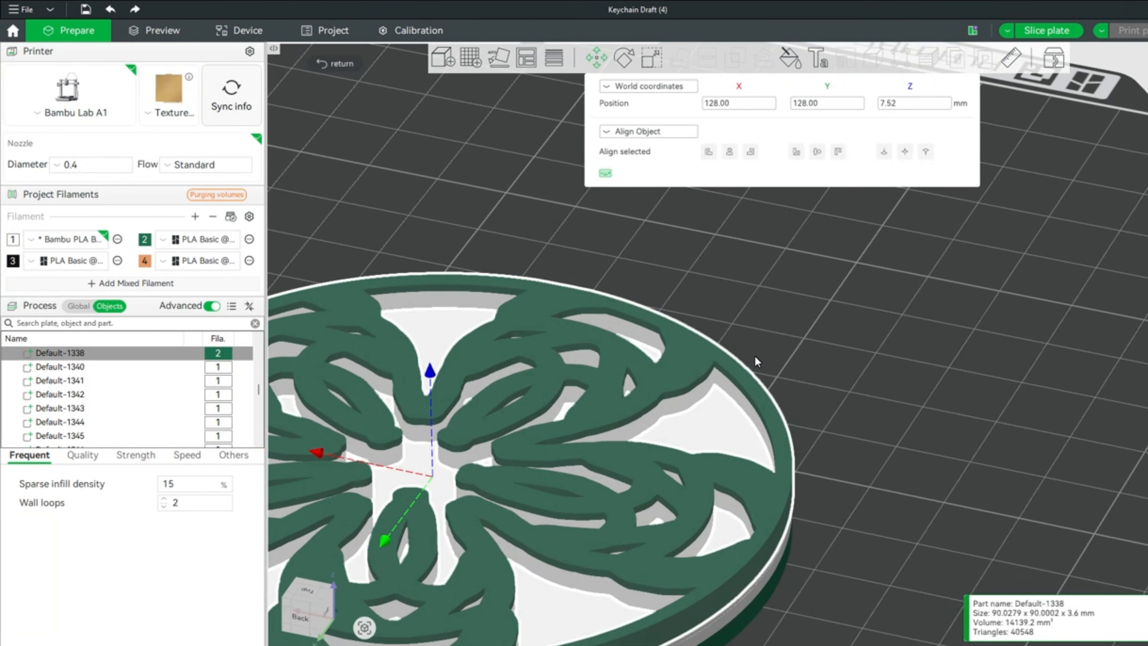
{"action": "left_click", "coordinate": [782, 348]}
{"action": "scroll", "coordinate": [830, 432], "scroll_direction": "down", "scroll_amount": 3}
{"action": "scroll", "coordinate": [831, 433], "scroll_direction": "down", "scroll_amount": 3}
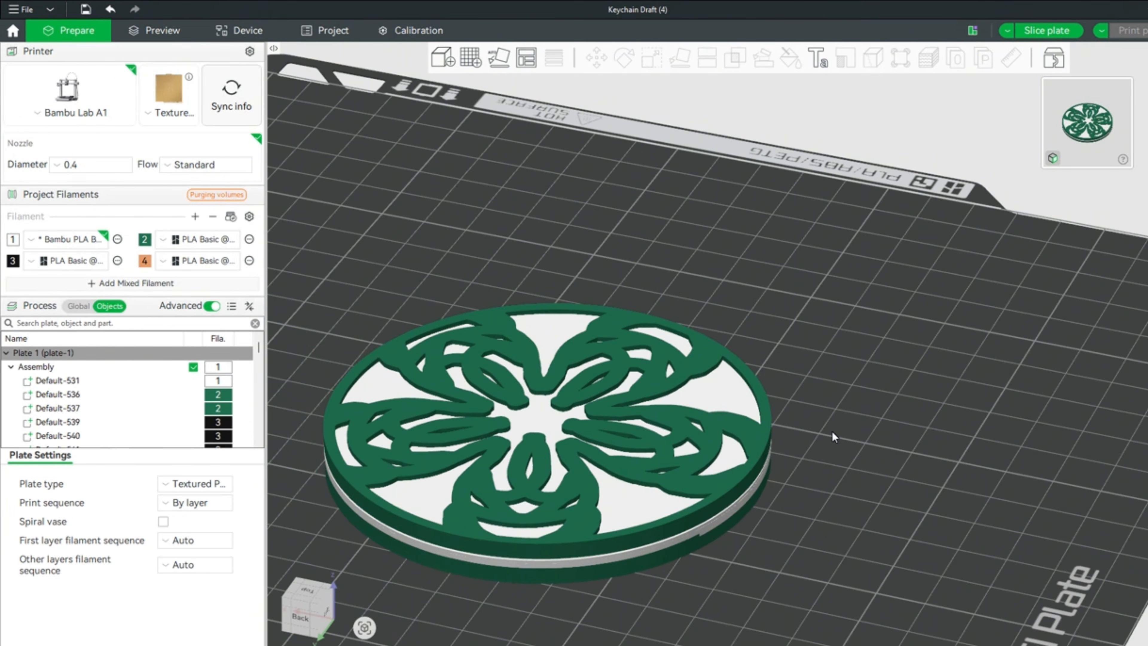
{"action": "left_click_drag", "start_coordinate": [840, 436], "coordinate": [833, 534]}
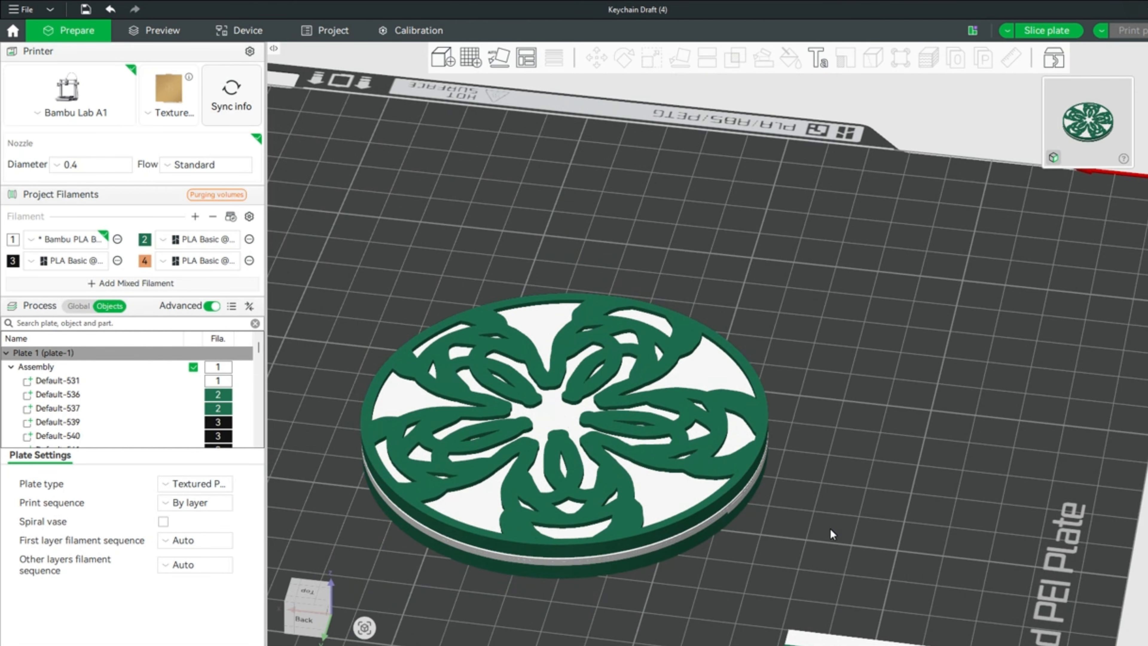
Slice the plate and inspect the sliced disc in the preview, including the plant design on the underside.
{"action": "left_click", "coordinate": [169, 37]}
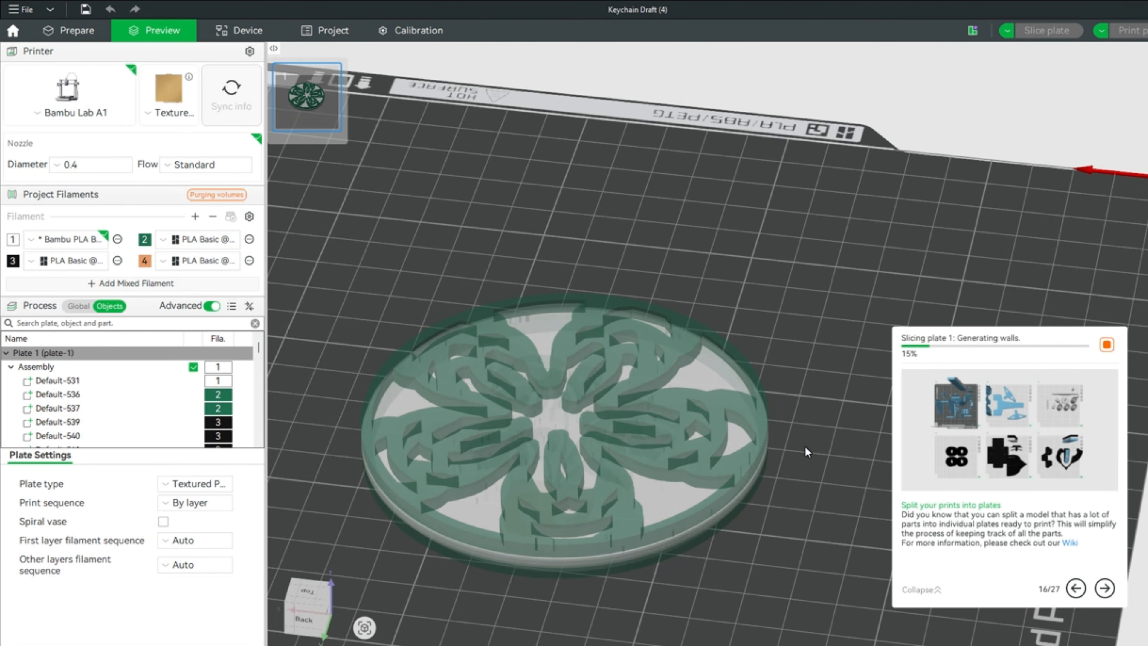
{"action": "left_click_drag", "start_coordinate": [801, 525], "coordinate": [779, 508]}
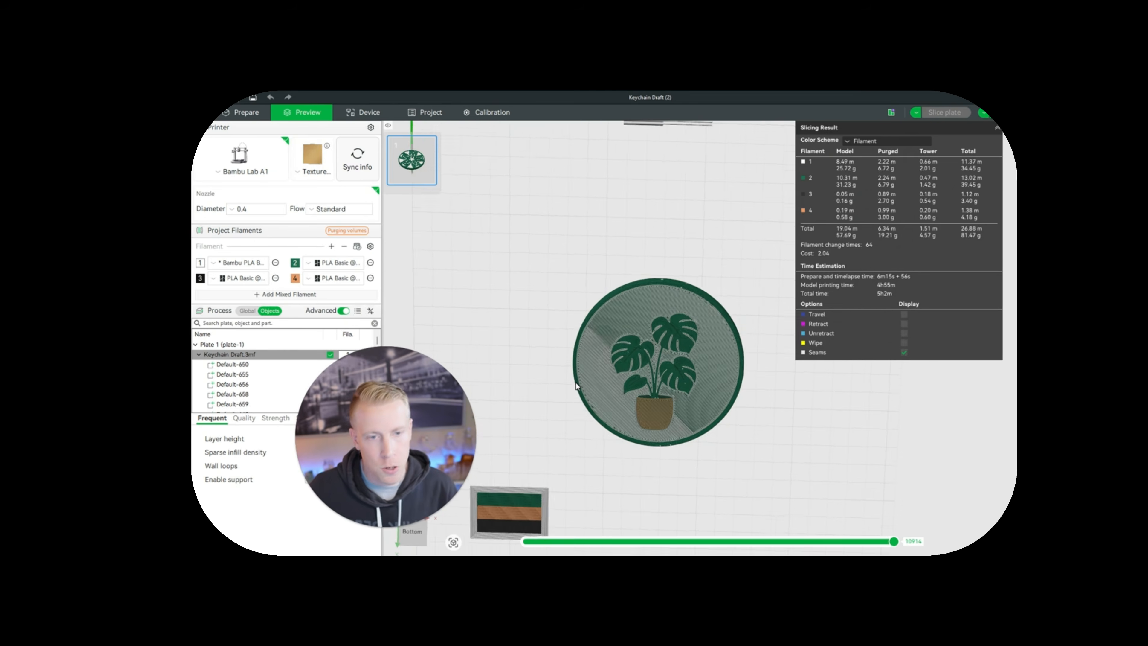
{"action": "left_click_drag", "start_coordinate": [511, 407], "coordinate": [511, 443]}
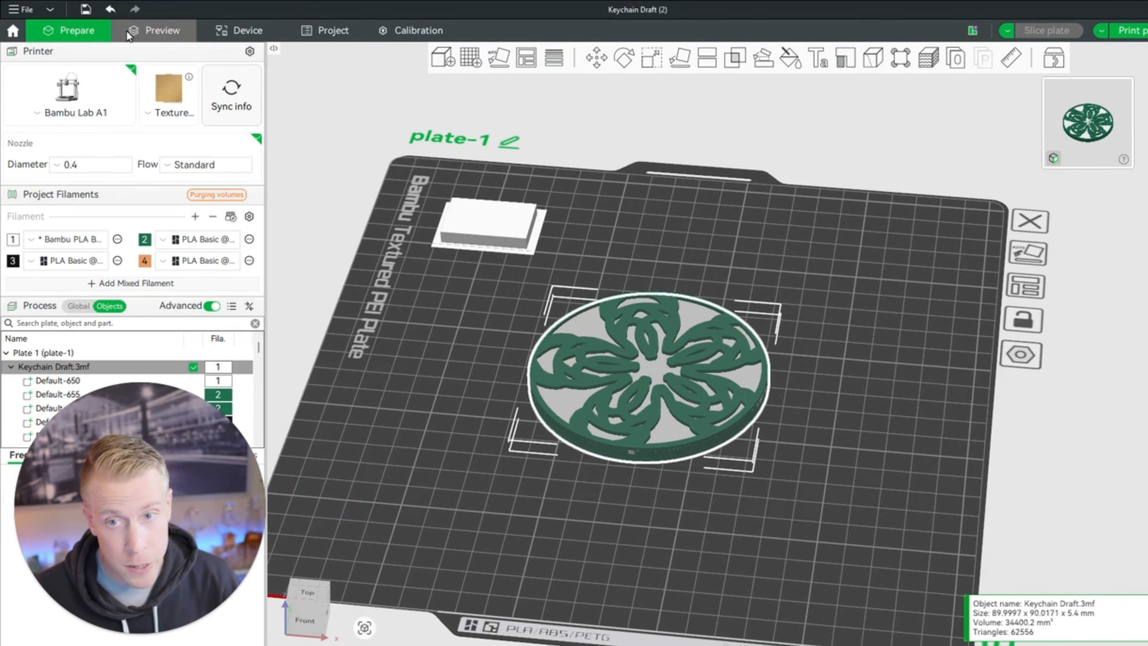
Set the printer's AMS slot A4 to Bambu PLA Basic in a light beige color.
{"action": "left_click", "coordinate": [255, 34]}
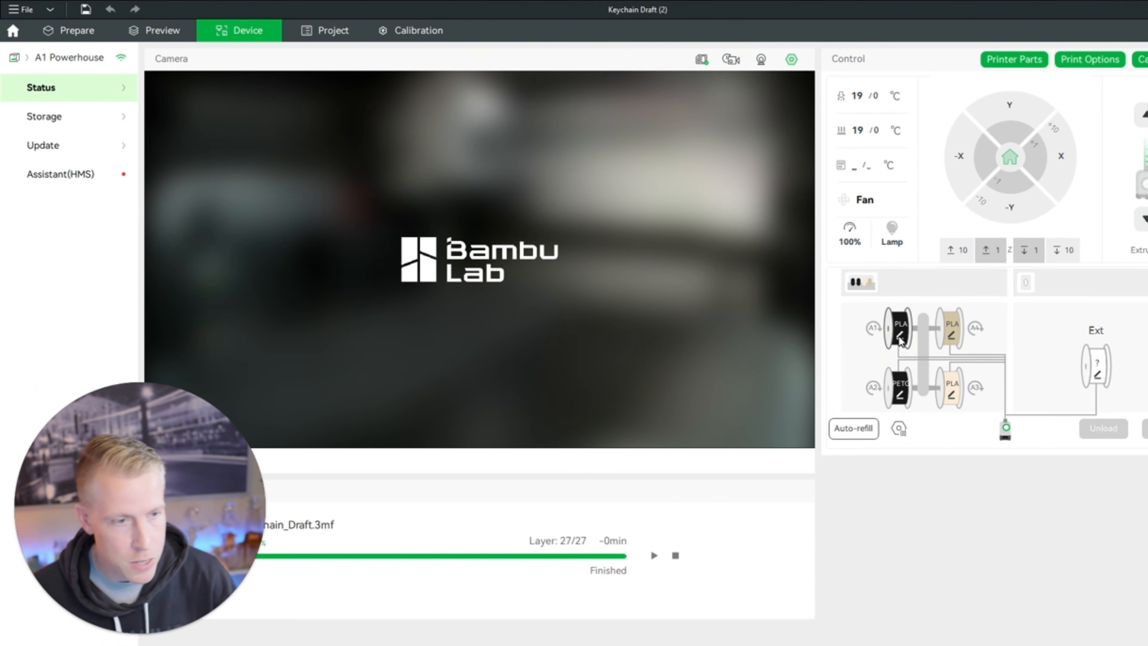
{"action": "left_click", "coordinate": [950, 335]}
{"action": "left_click", "coordinate": [906, 311]}
{"action": "left_click", "coordinate": [718, 380]}
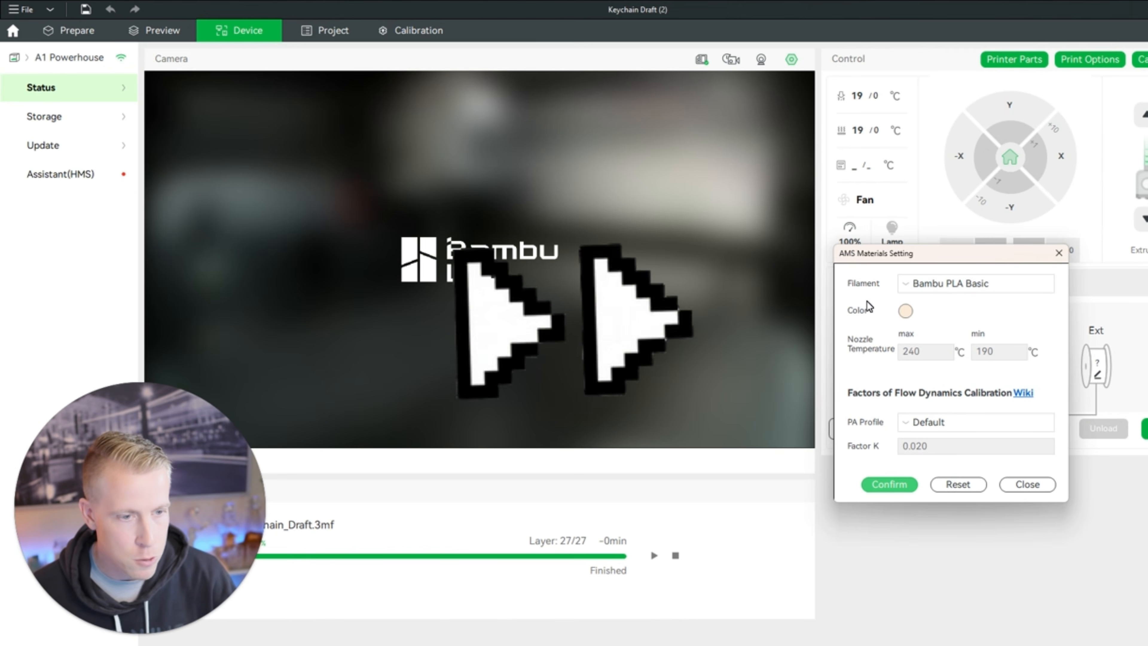
{"action": "left_click", "coordinate": [889, 485]}
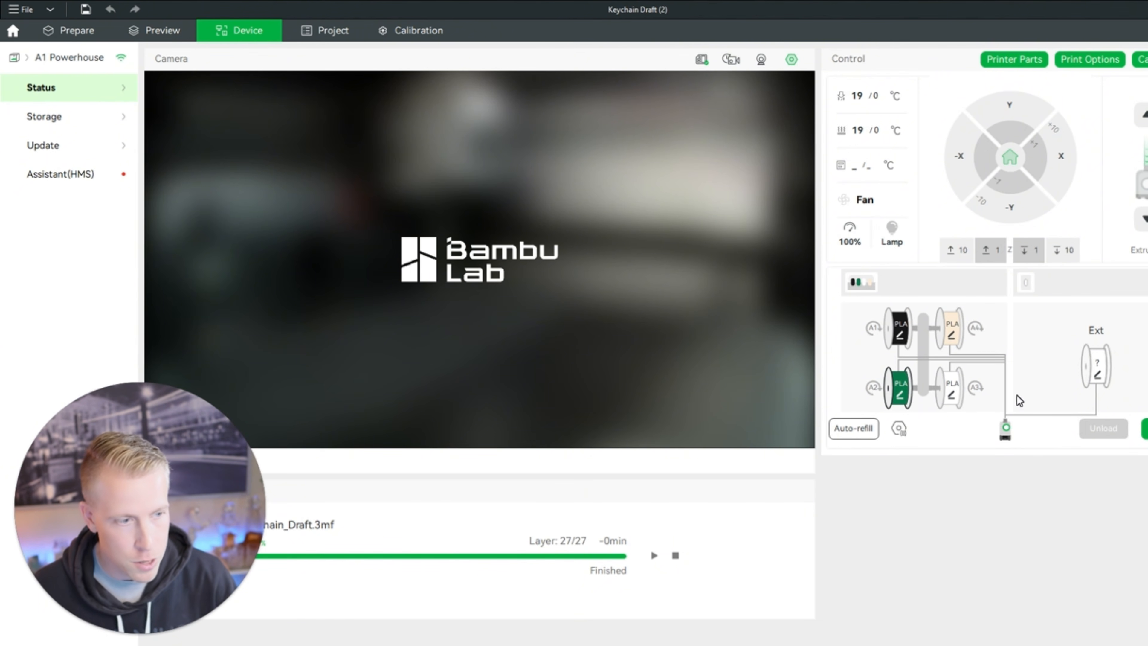
Send the sliced plate to the A1 Powerhouse printer, with filaments 1 to 4 mapped to AMS slots A3, A2, A1 and A4.
{"action": "left_click", "coordinate": [133, 32]}
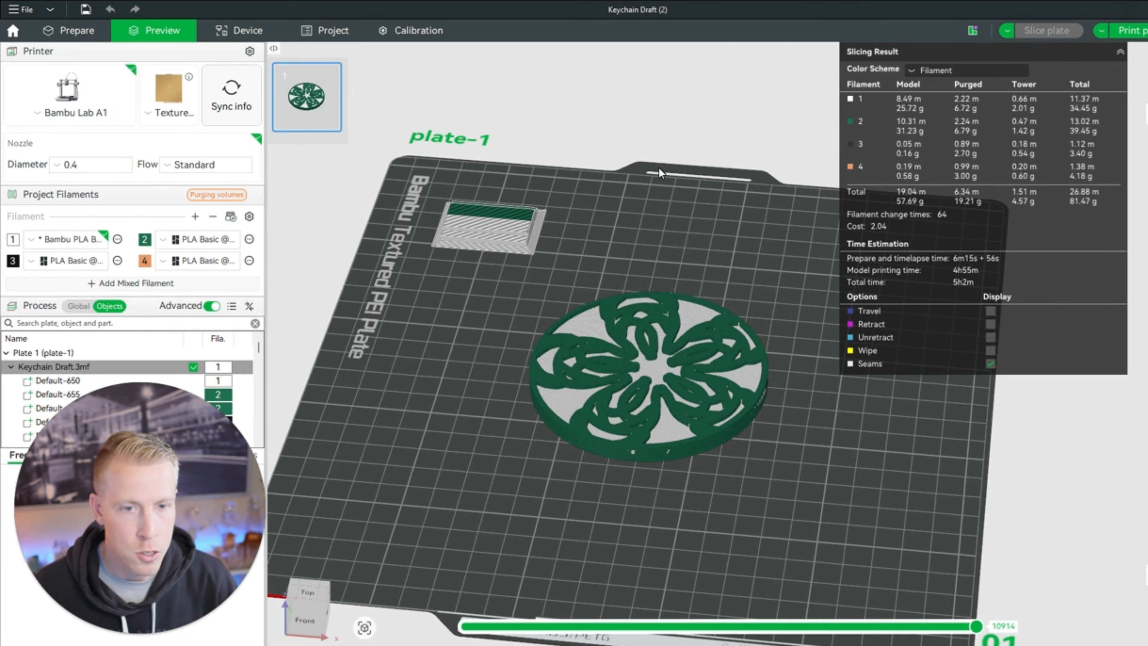
{"action": "left_click", "coordinate": [1145, 35]}
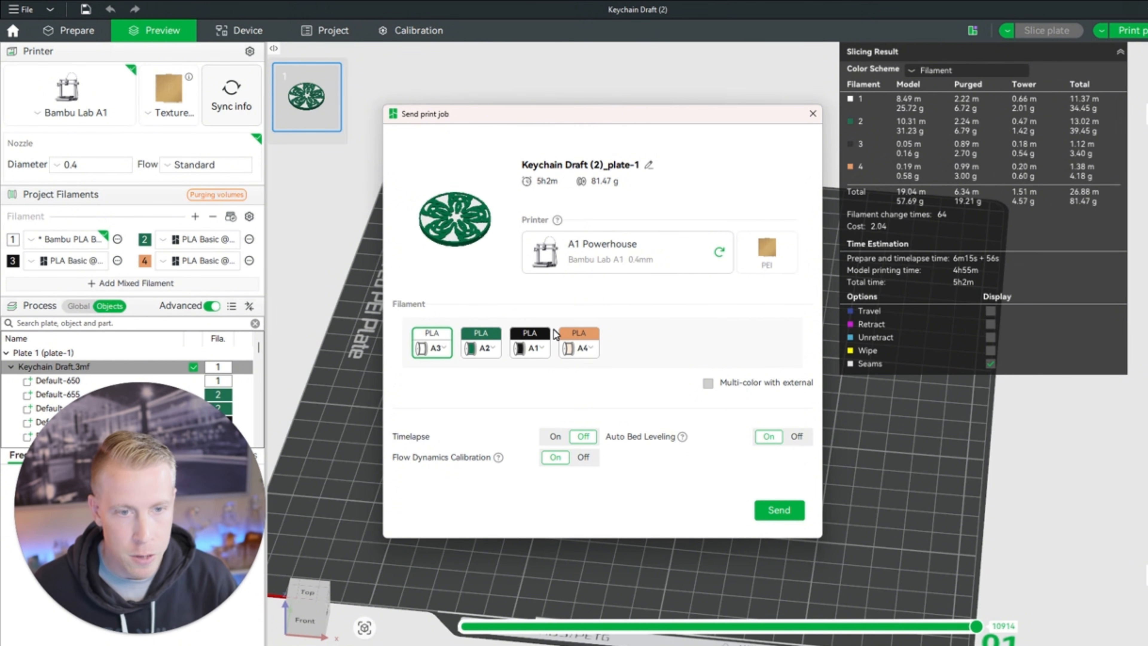
{"action": "left_click", "coordinate": [785, 514]}
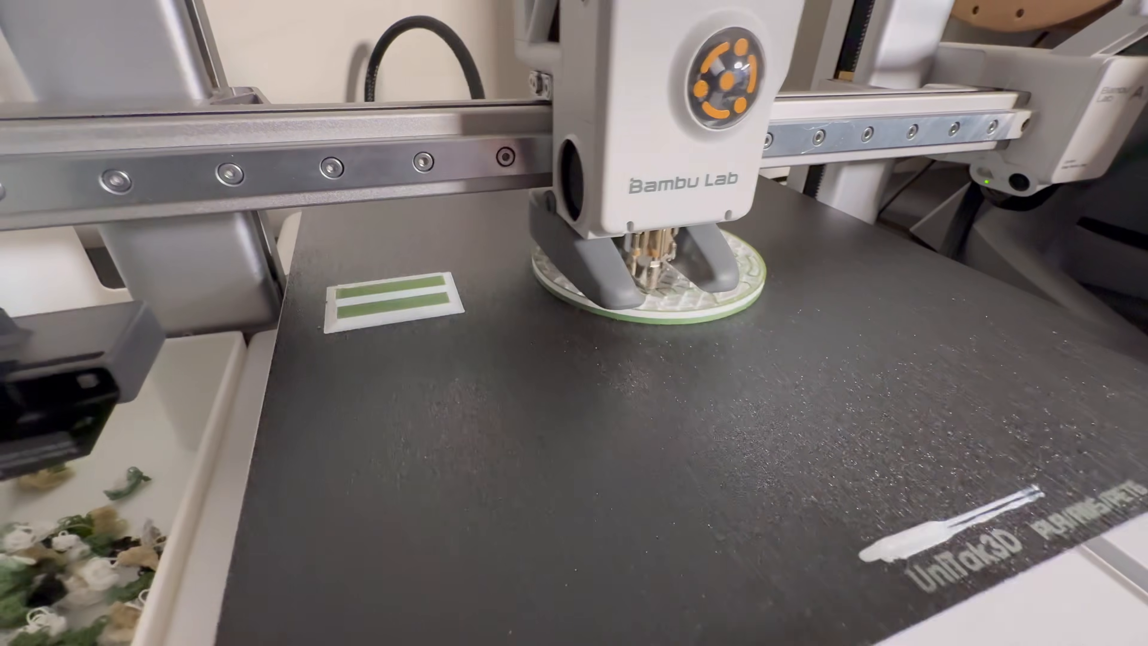